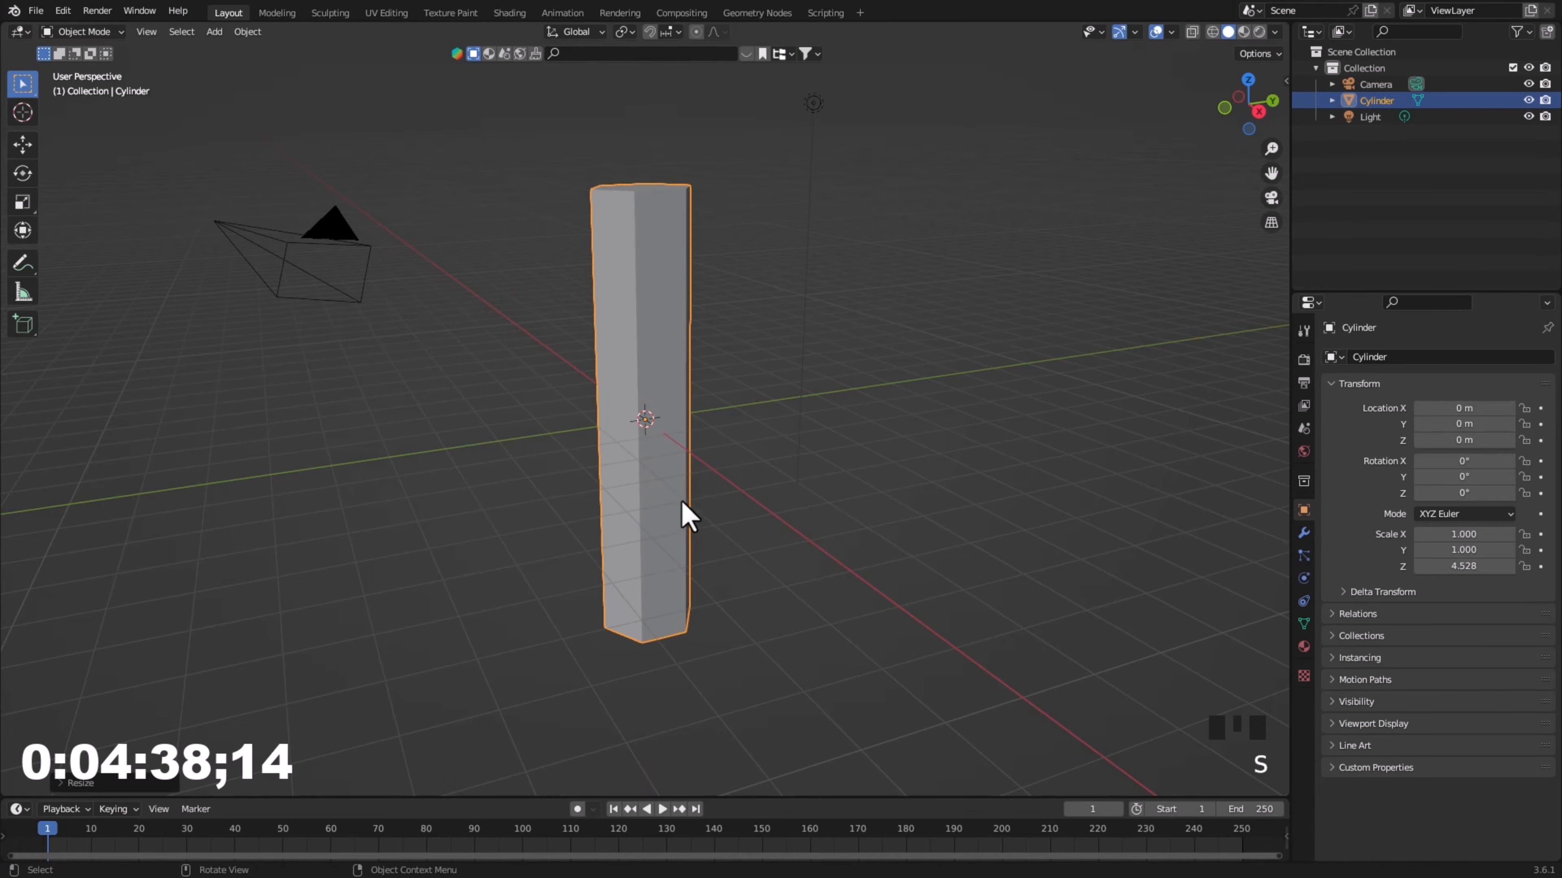
# - Scale the hexagonal cylinder uniformly to about 0.46 in X and Y, and raise it along Z to about 2.14 m
pyautogui.press('s')
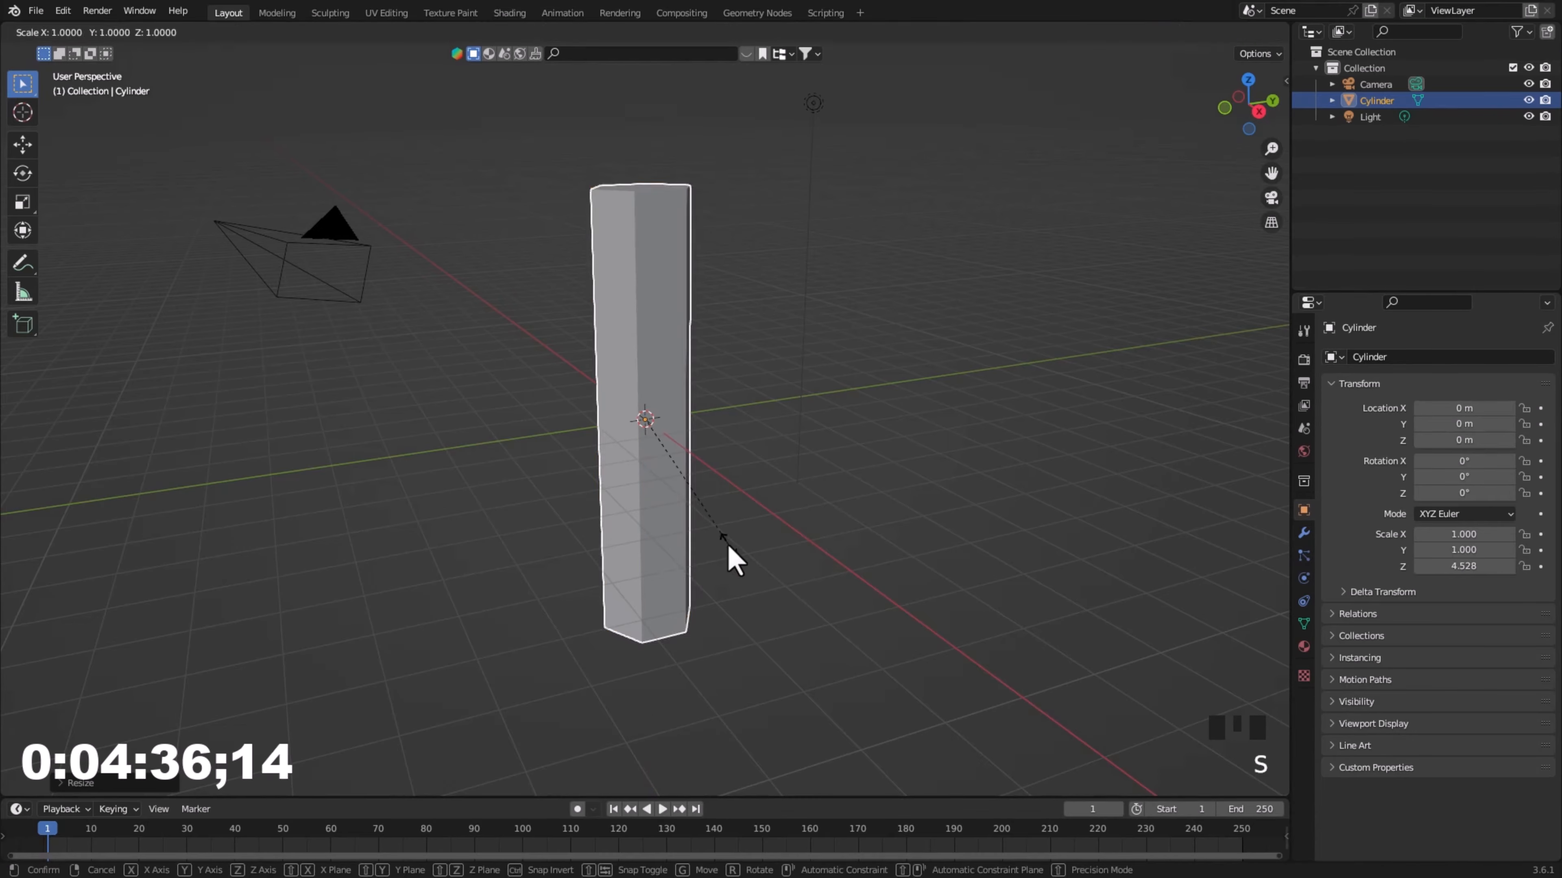
pyautogui.click(670, 459)
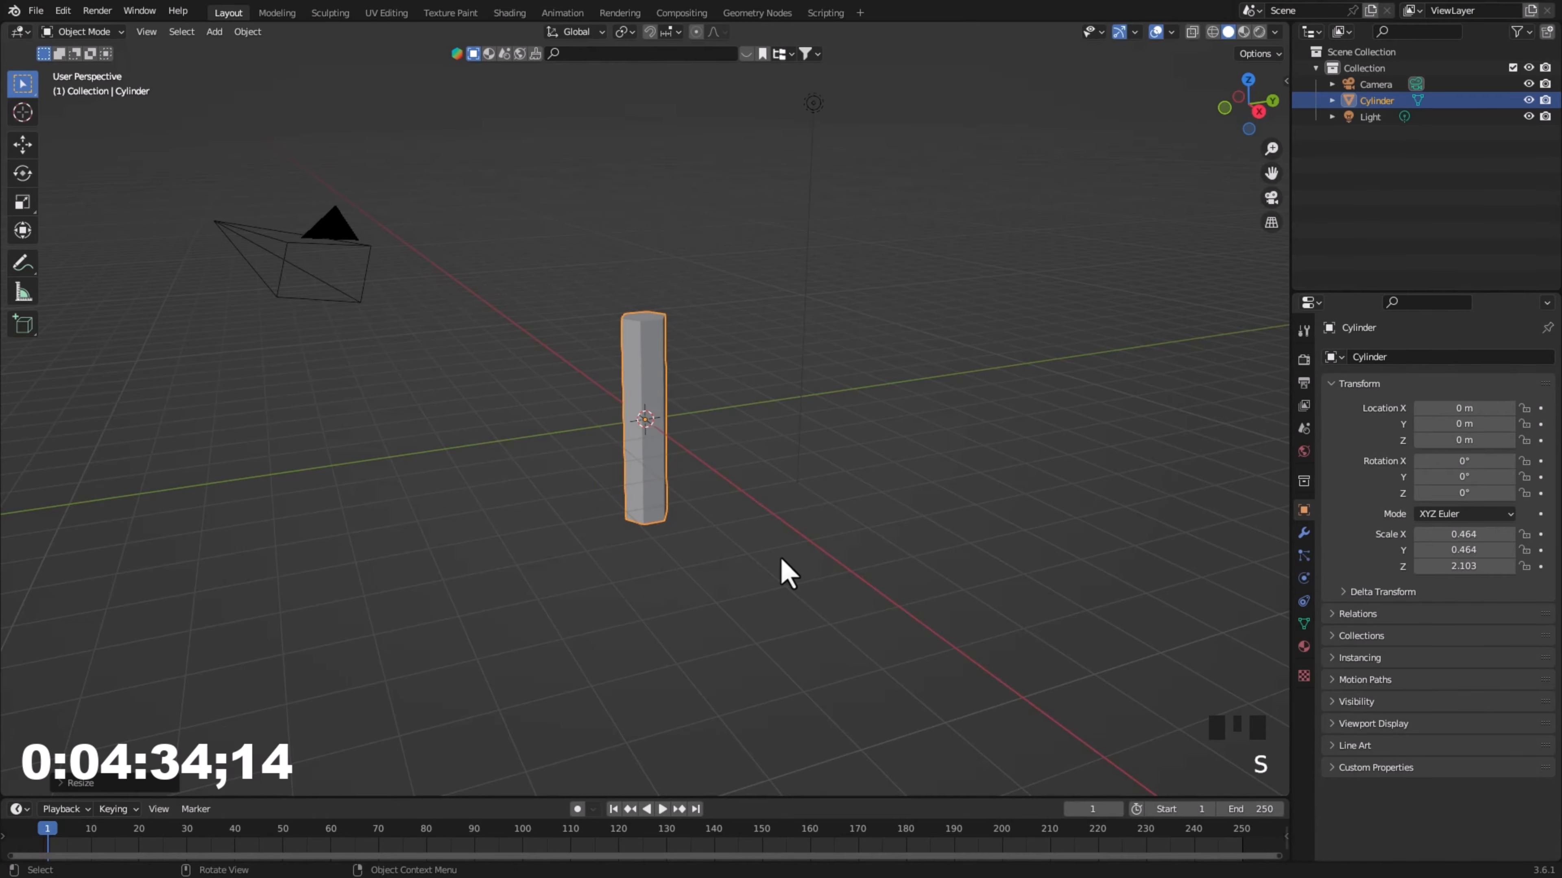
pyautogui.press('g')
pyautogui.press('z')
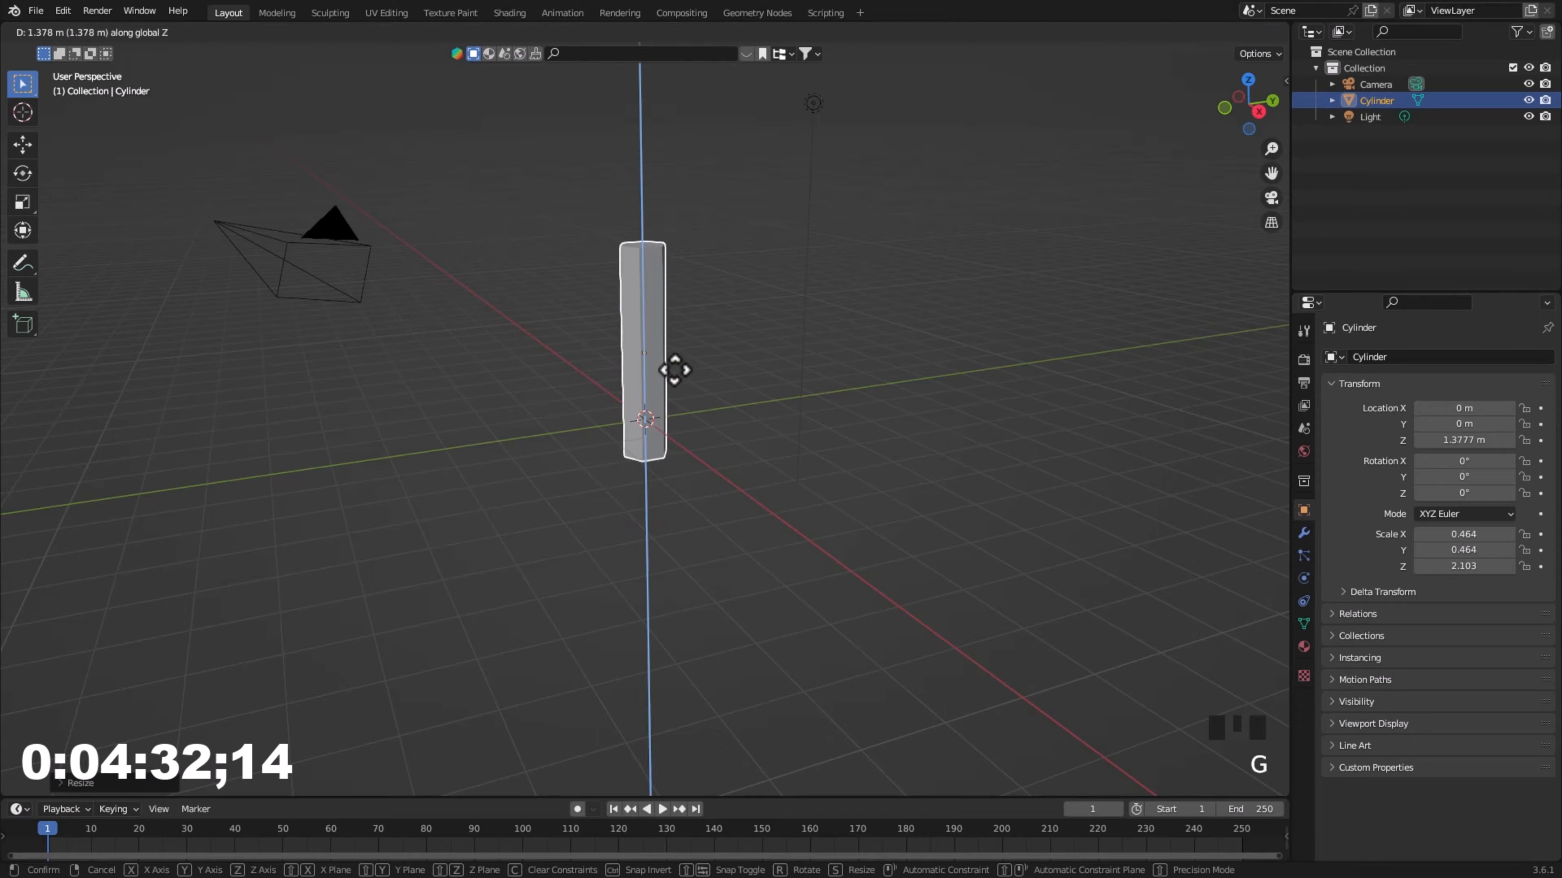
pyautogui.click(677, 345)
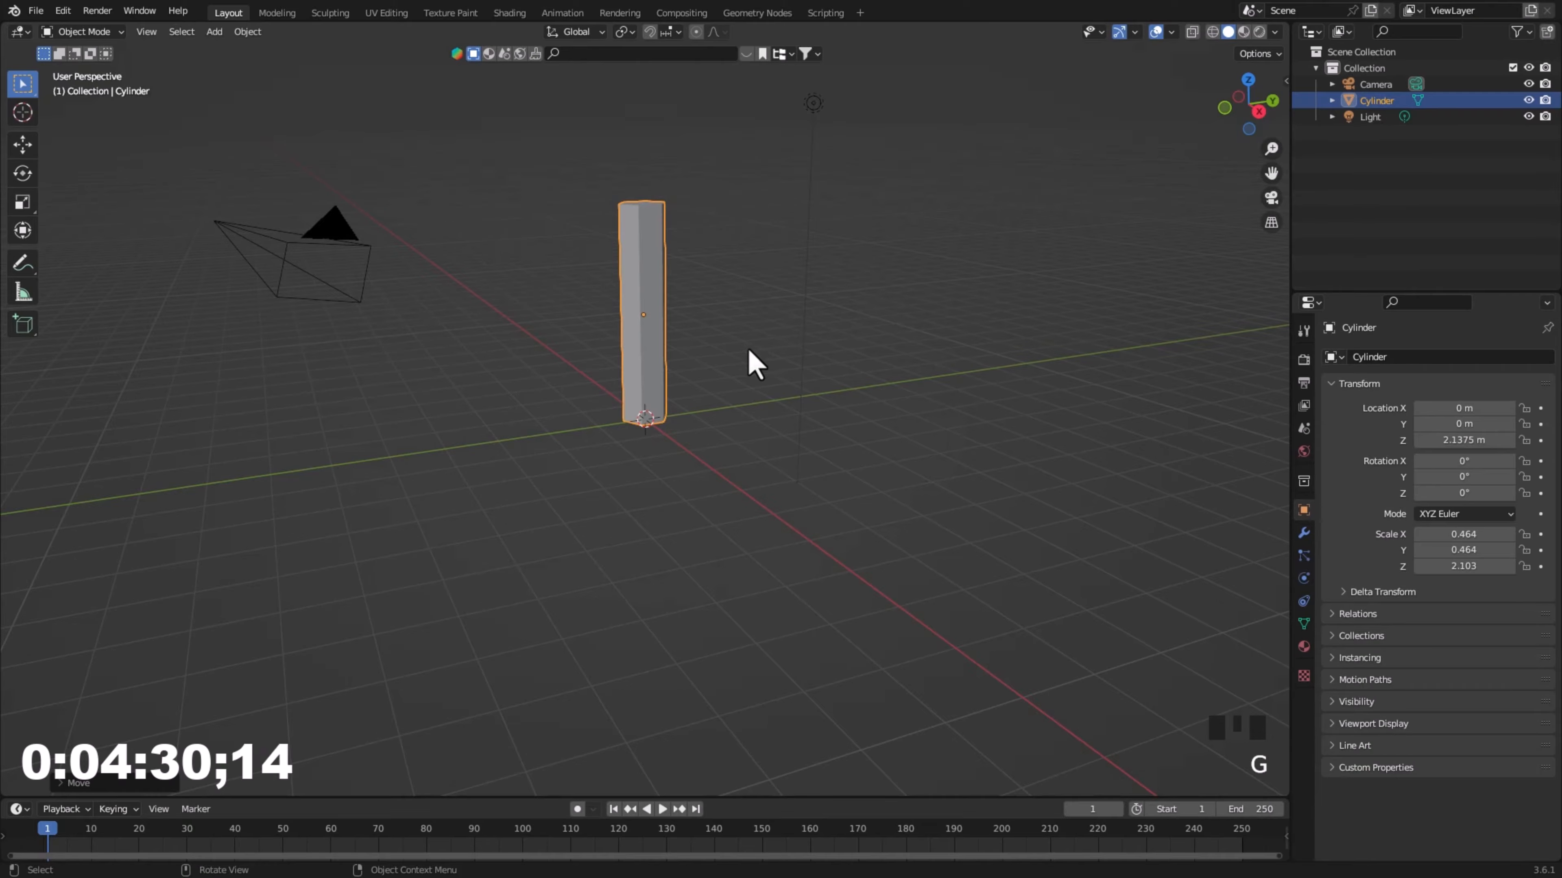
# - Shrink the whole cylinder uniformly to a scale of about 0.25 in X and Y and 1.11 in Z
pyautogui.keyDown('shift'); pyautogui.moveTo(742, 356); pyautogui.dragTo(750, 418, button='middle'); pyautogui.keyUp('shift')
pyautogui.scroll(2, 751, 356)
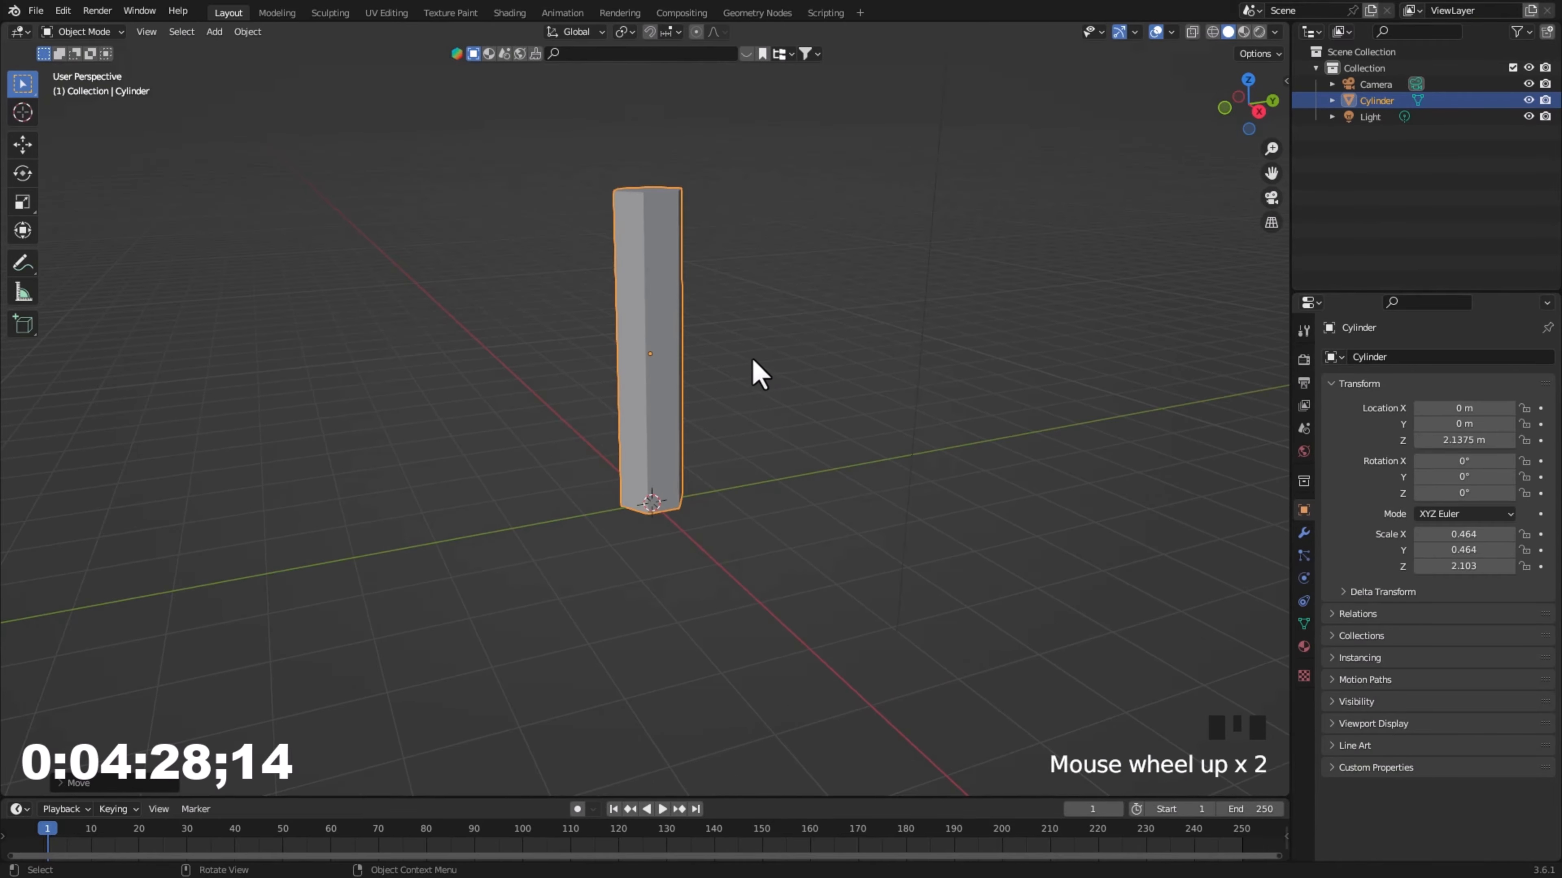
pyautogui.keyDown('shift'); pyautogui.moveTo(753, 360); pyautogui.dragTo(770, 412, button='middle'); pyautogui.keyUp('shift')
pyautogui.scroll(-1, 769, 408)
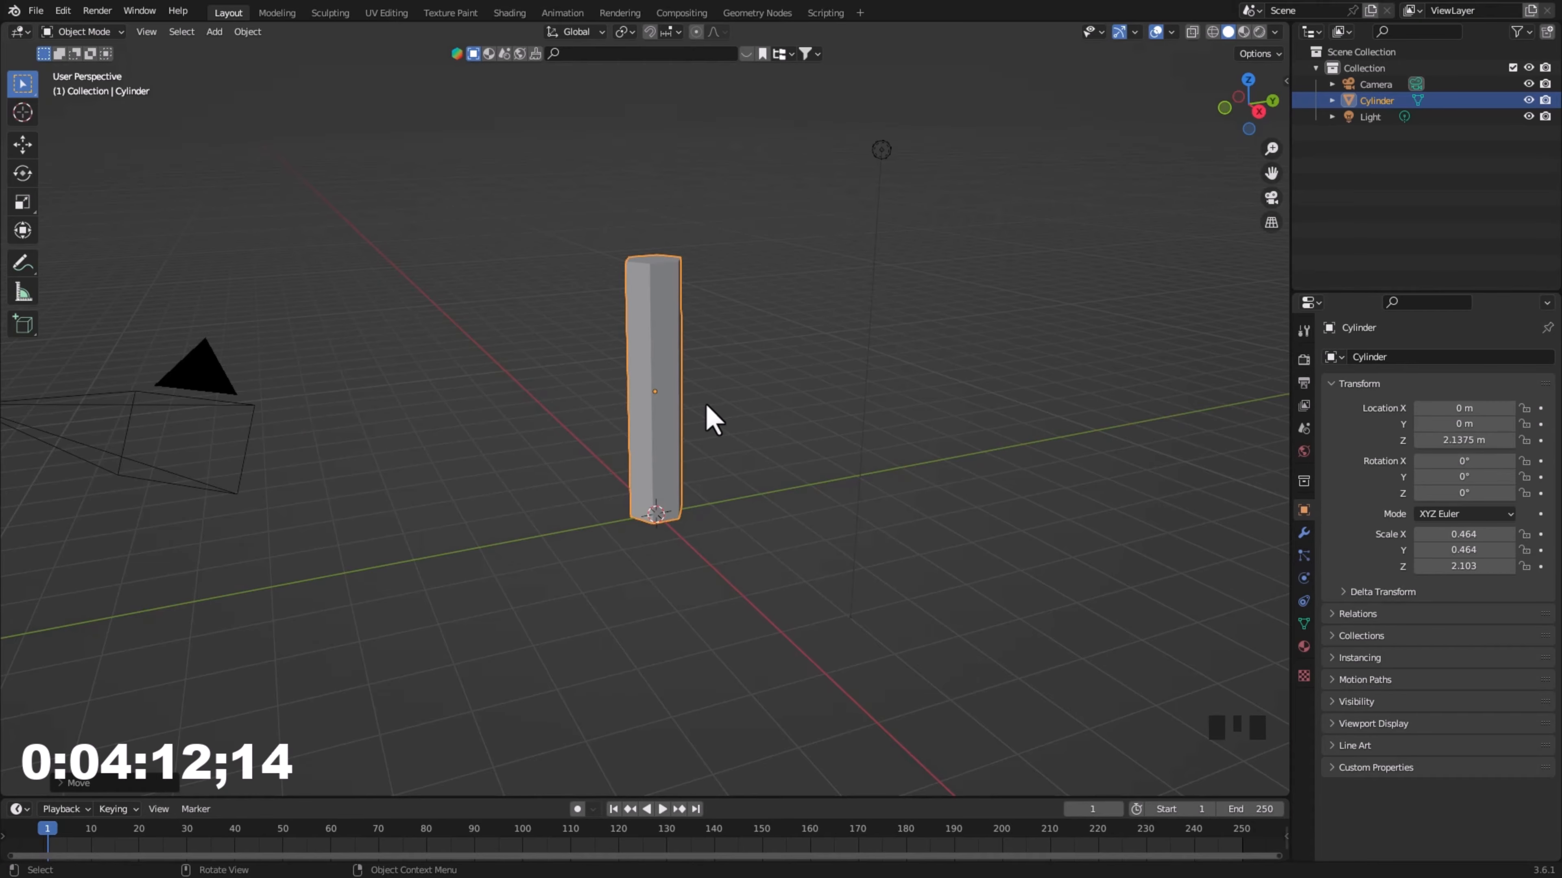
pyautogui.press('s')
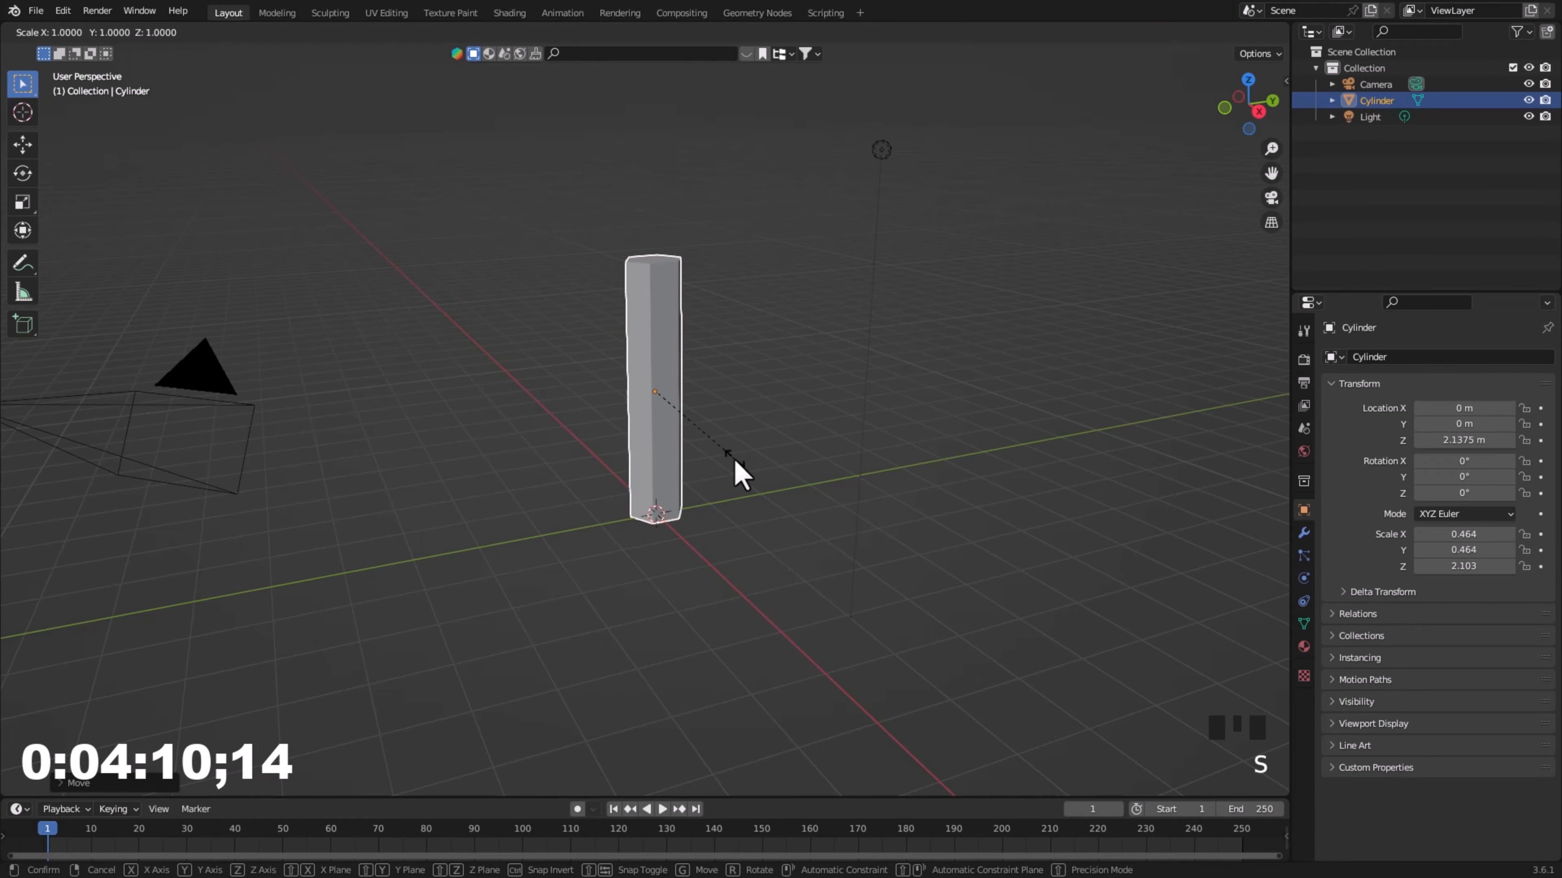
pyautogui.click(738, 433)
# - Thin the cylinder to a scale of about 0.13 in X and Y while keeping its height, and apply its scale
pyautogui.scroll(5, 753, 446)
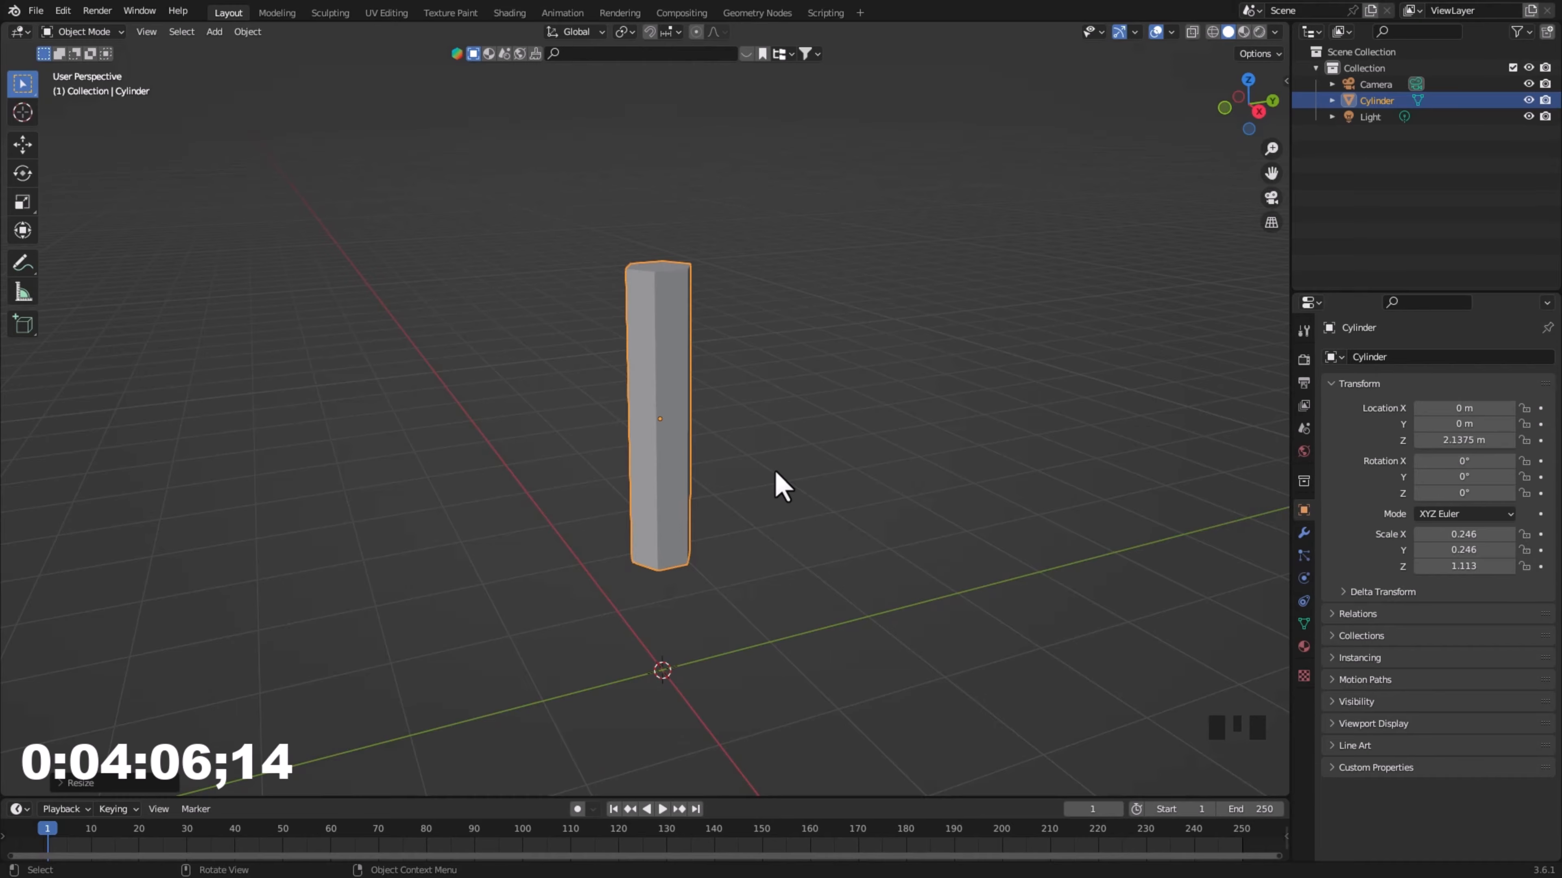
pyautogui.press('s')
pyautogui.hotkey('shift', 'z')
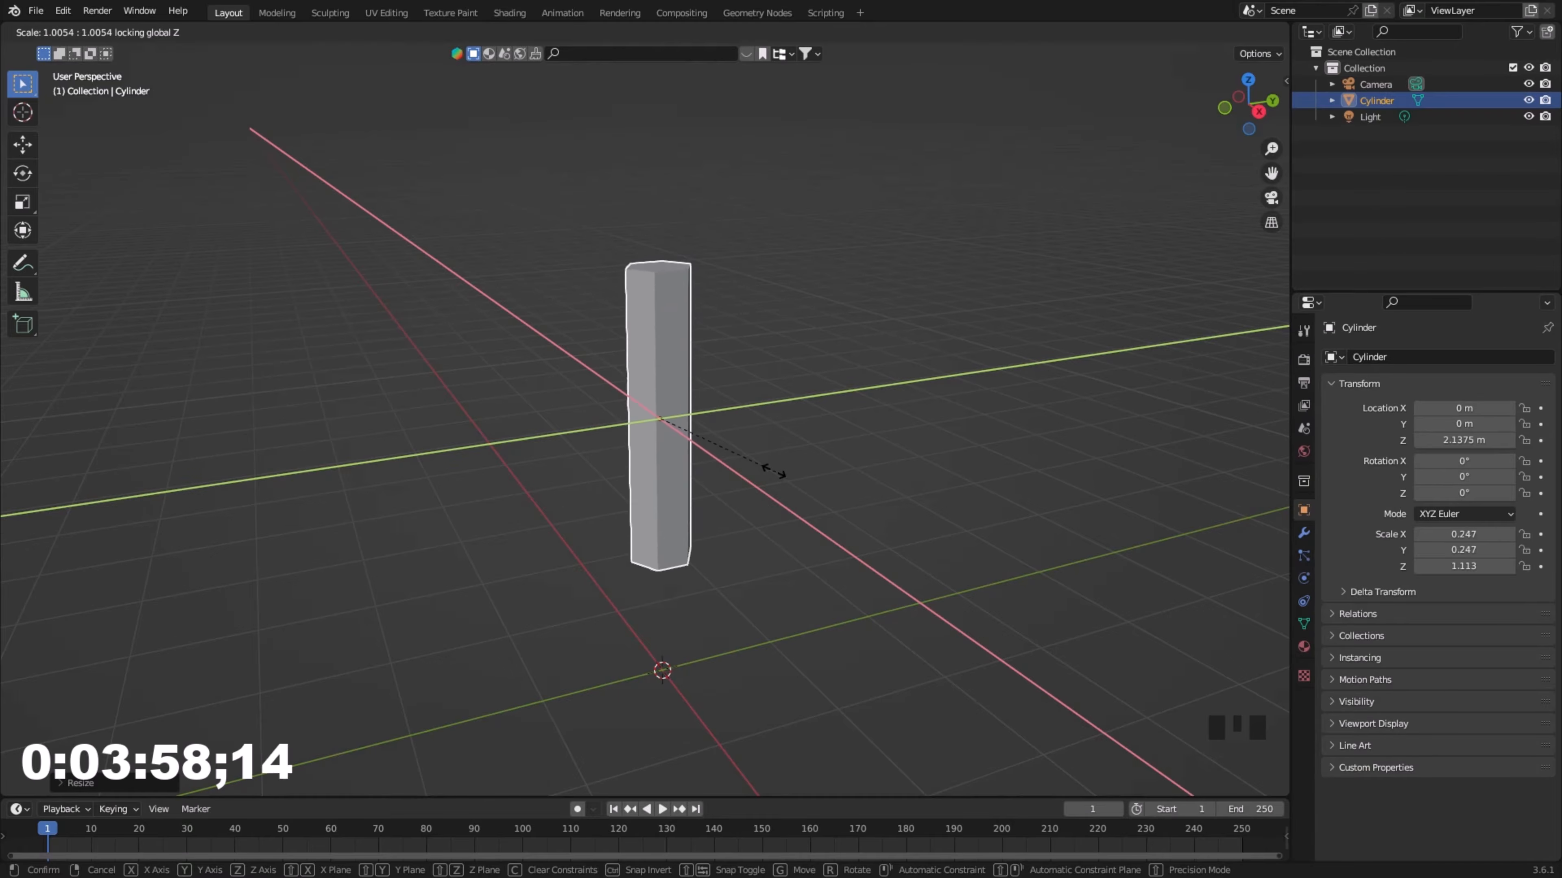
pyautogui.click(725, 444)
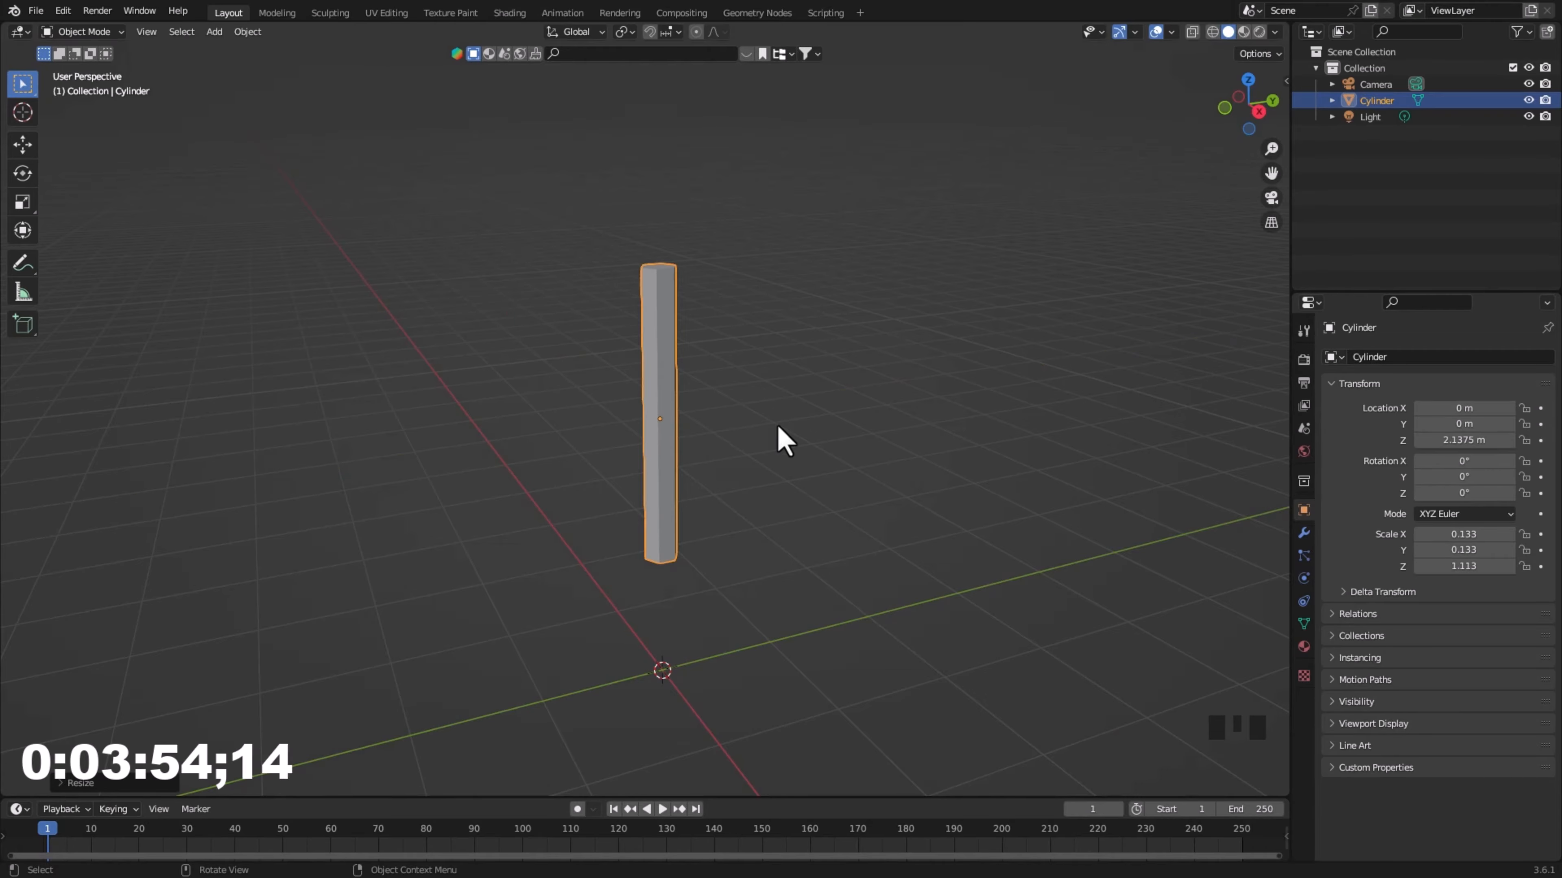
pyautogui.hotkey('ctrl', 'a')
pyautogui.click(772, 462)
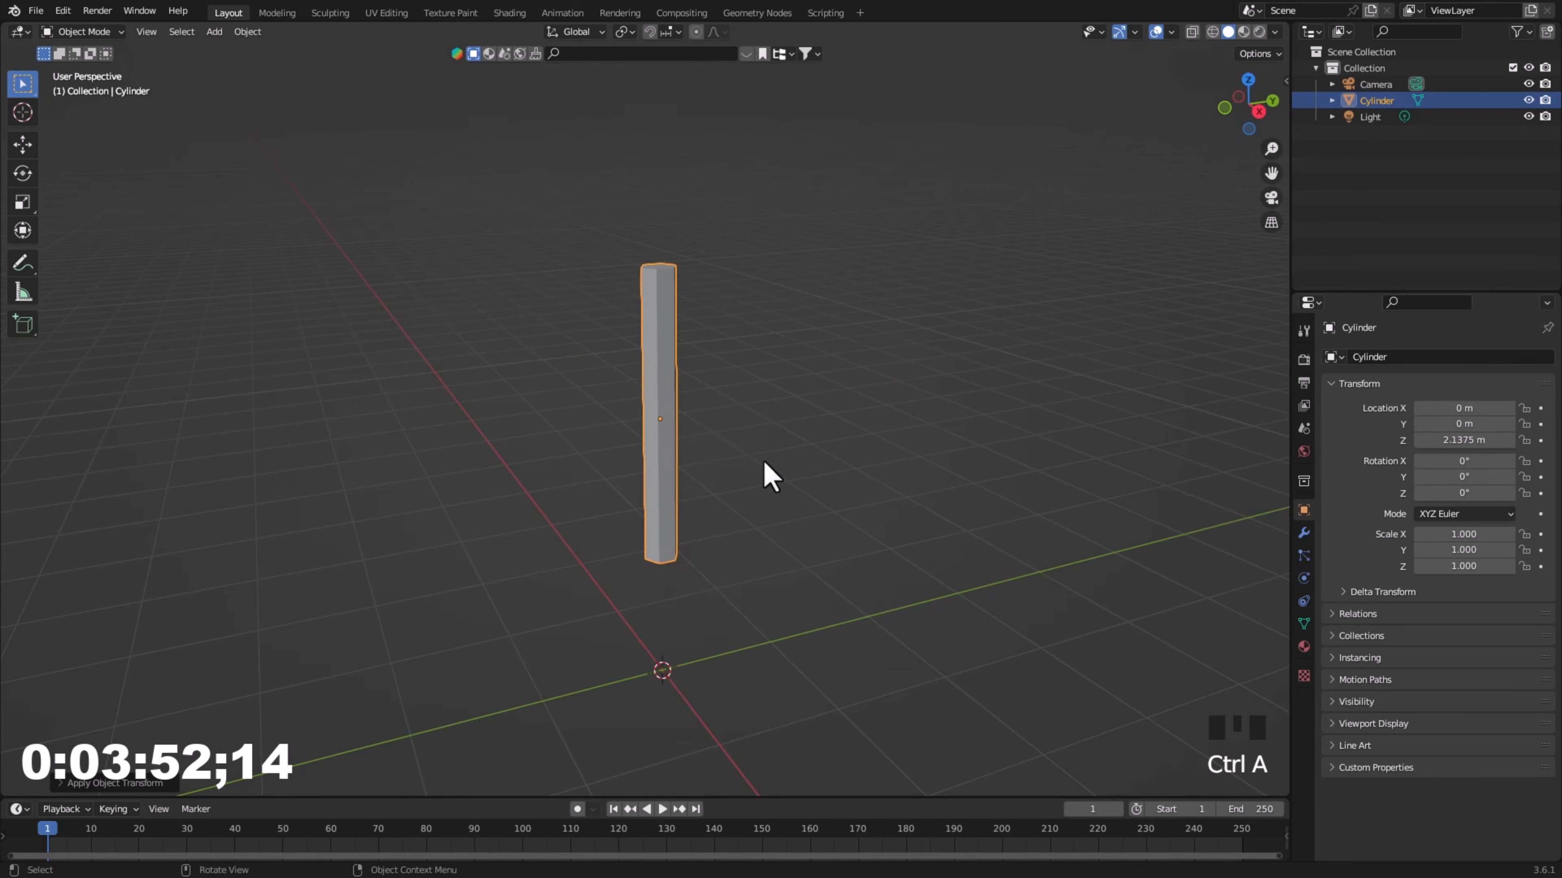
# - In Edit Mode, add a horizontal loop cut around the cylinder and slide it about 0.75 of the way toward the lower end
pyautogui.scroll(3, 714, 578)
pyautogui.press('Tab')
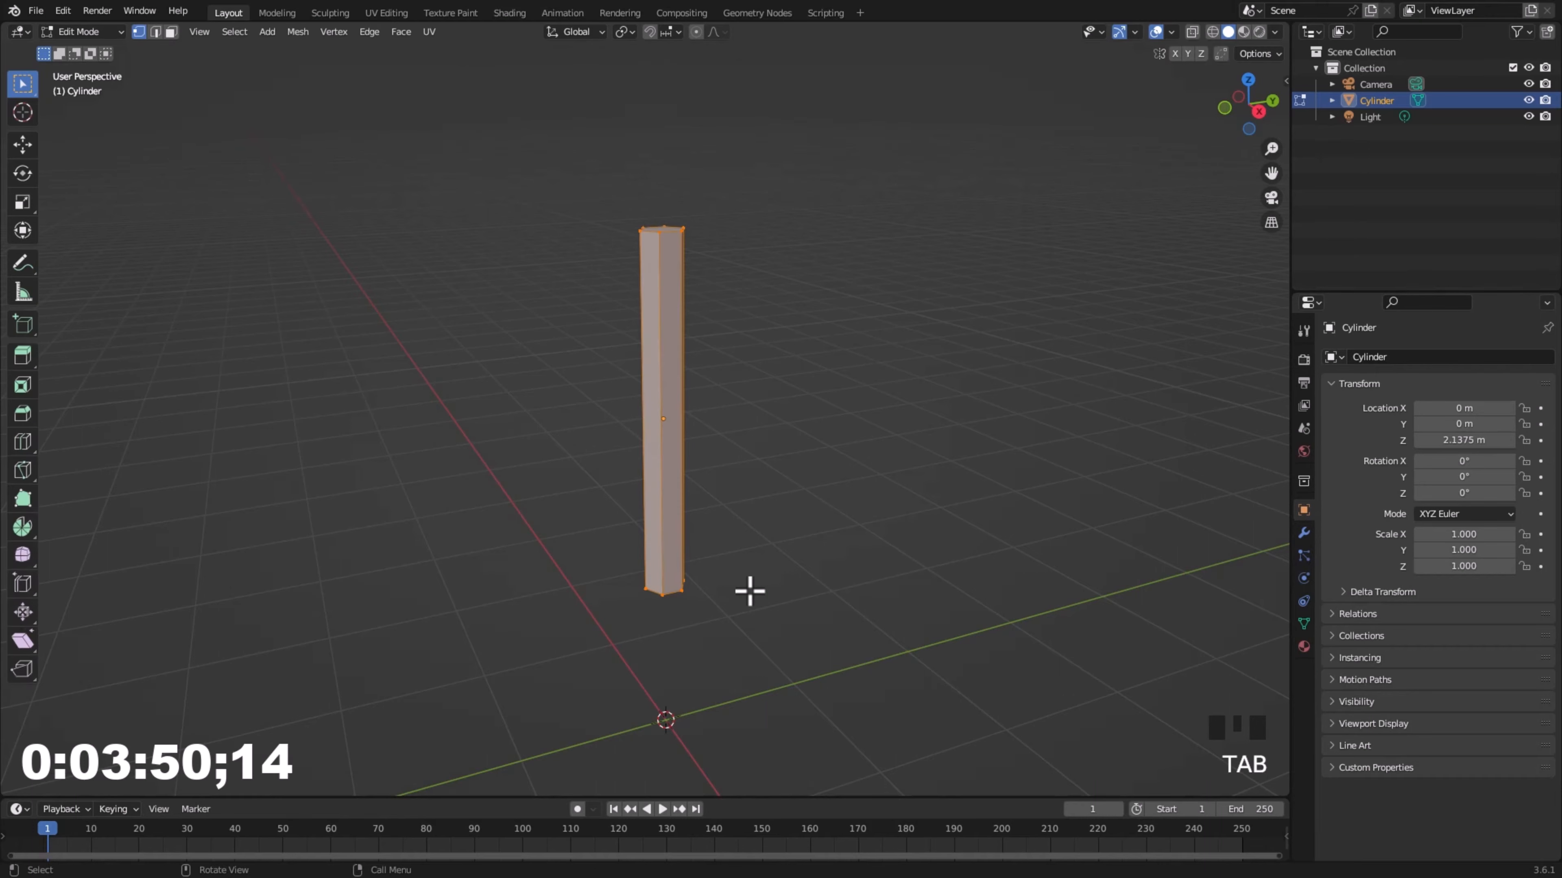
pyautogui.keyDown('shift'); pyautogui.moveTo(789, 570); pyautogui.dragTo(777, 541, button='middle'); pyautogui.keyUp('shift')
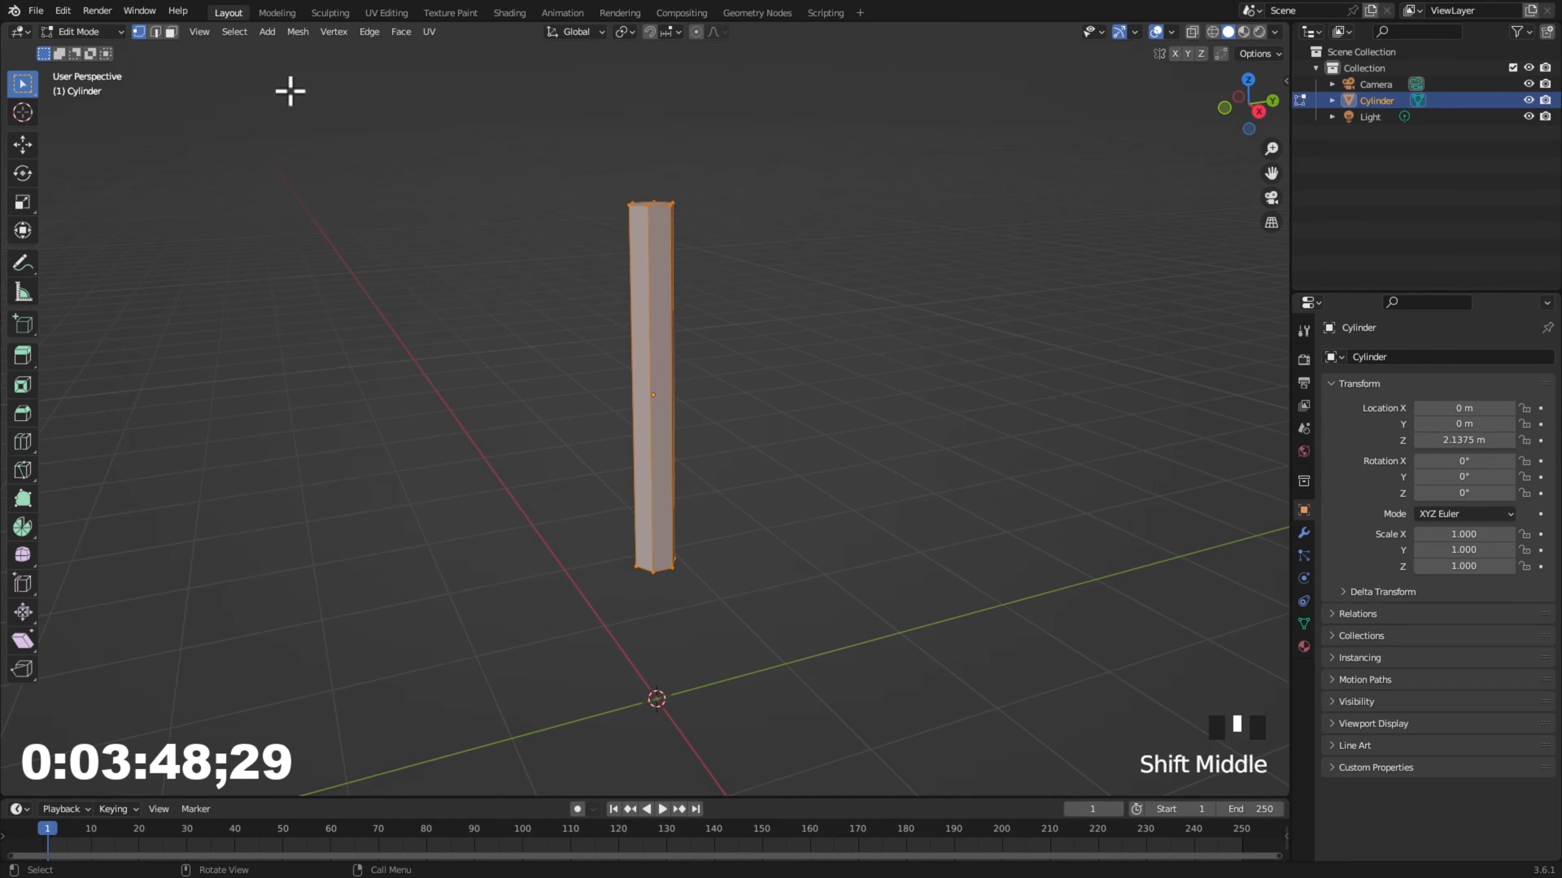
pyautogui.click(155, 32)
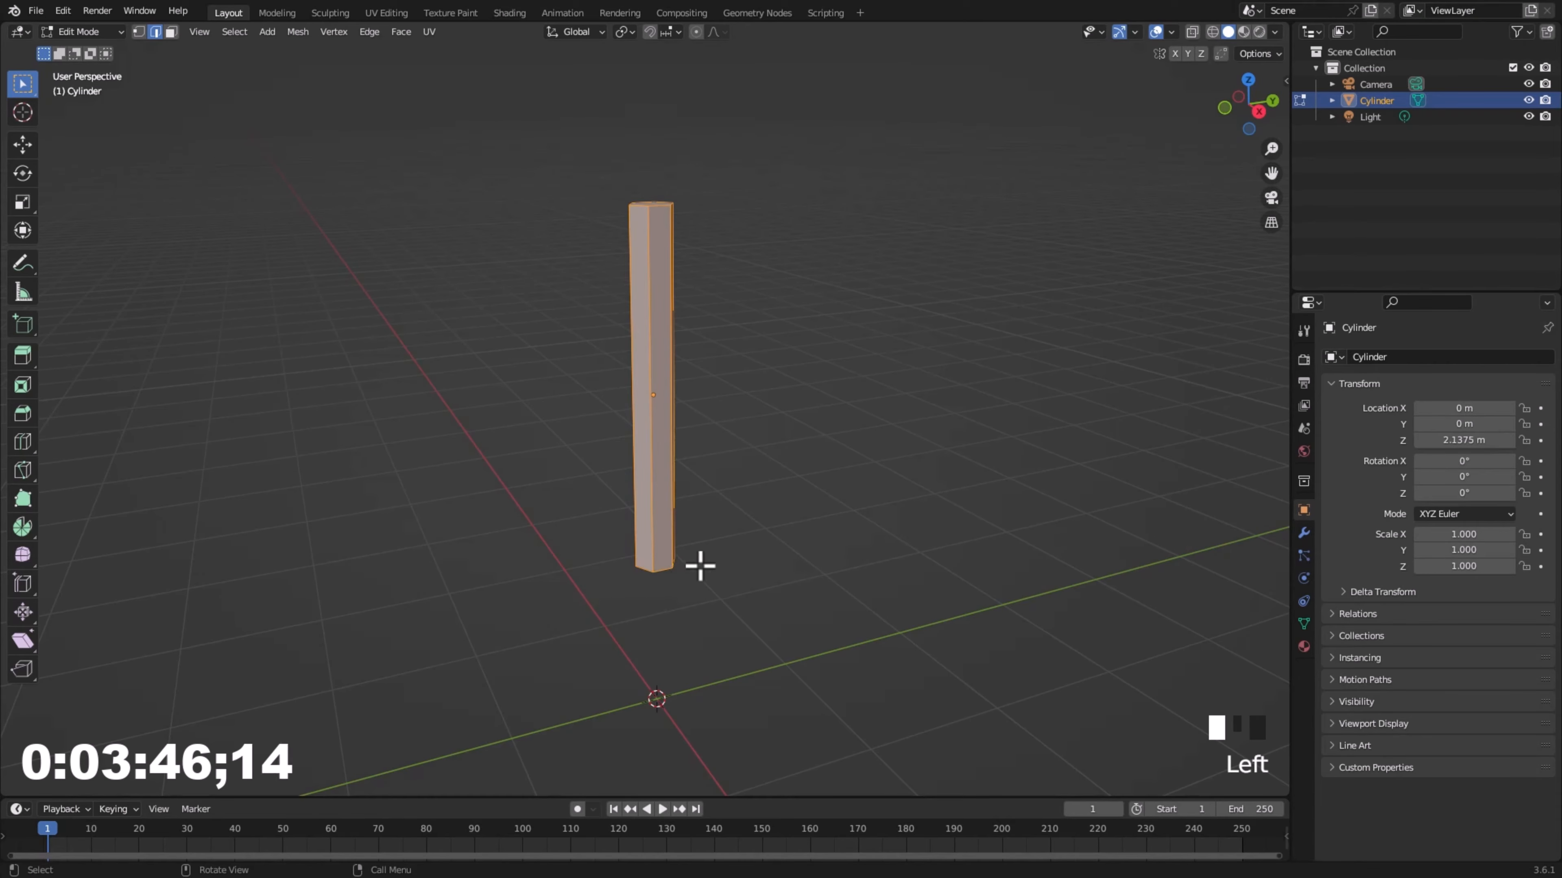
pyautogui.scroll(1, 687, 533)
pyautogui.moveTo(686, 533); pyautogui.dragTo(722, 560, button='middle')
pyautogui.hotkey('ctrl', 'r')
pyautogui.click(659, 398)
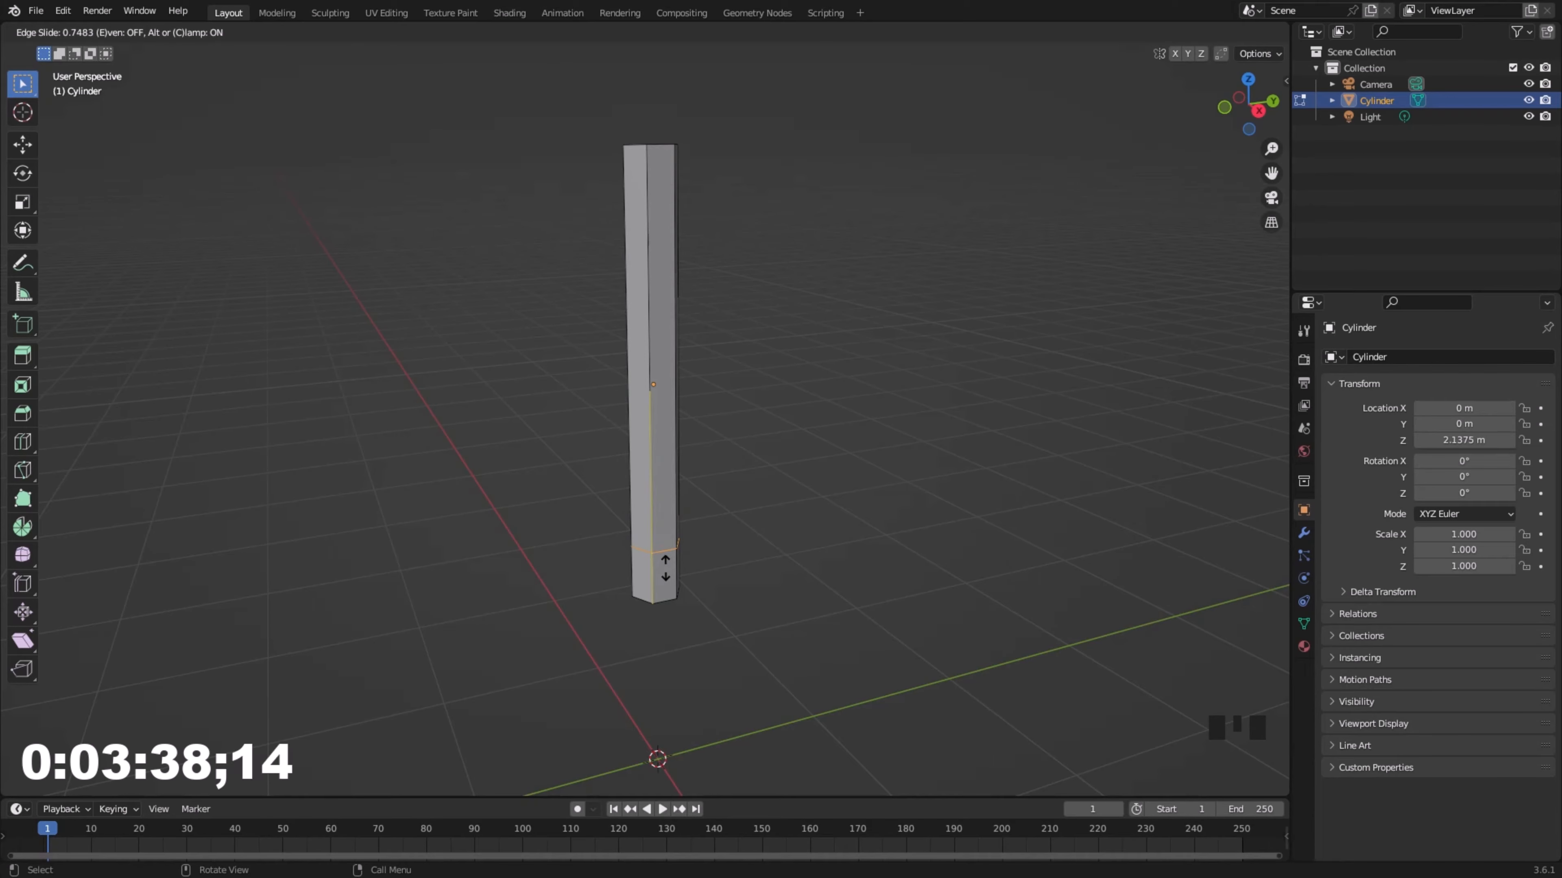
pyautogui.click(664, 566)
# - Bevel the new edge loop near the cylinder's lower end to a width of about 0.03 m with three segments
pyautogui.moveTo(788, 589); pyautogui.dragTo(775, 547, button='middle')
pyautogui.scroll(1, 742, 578)
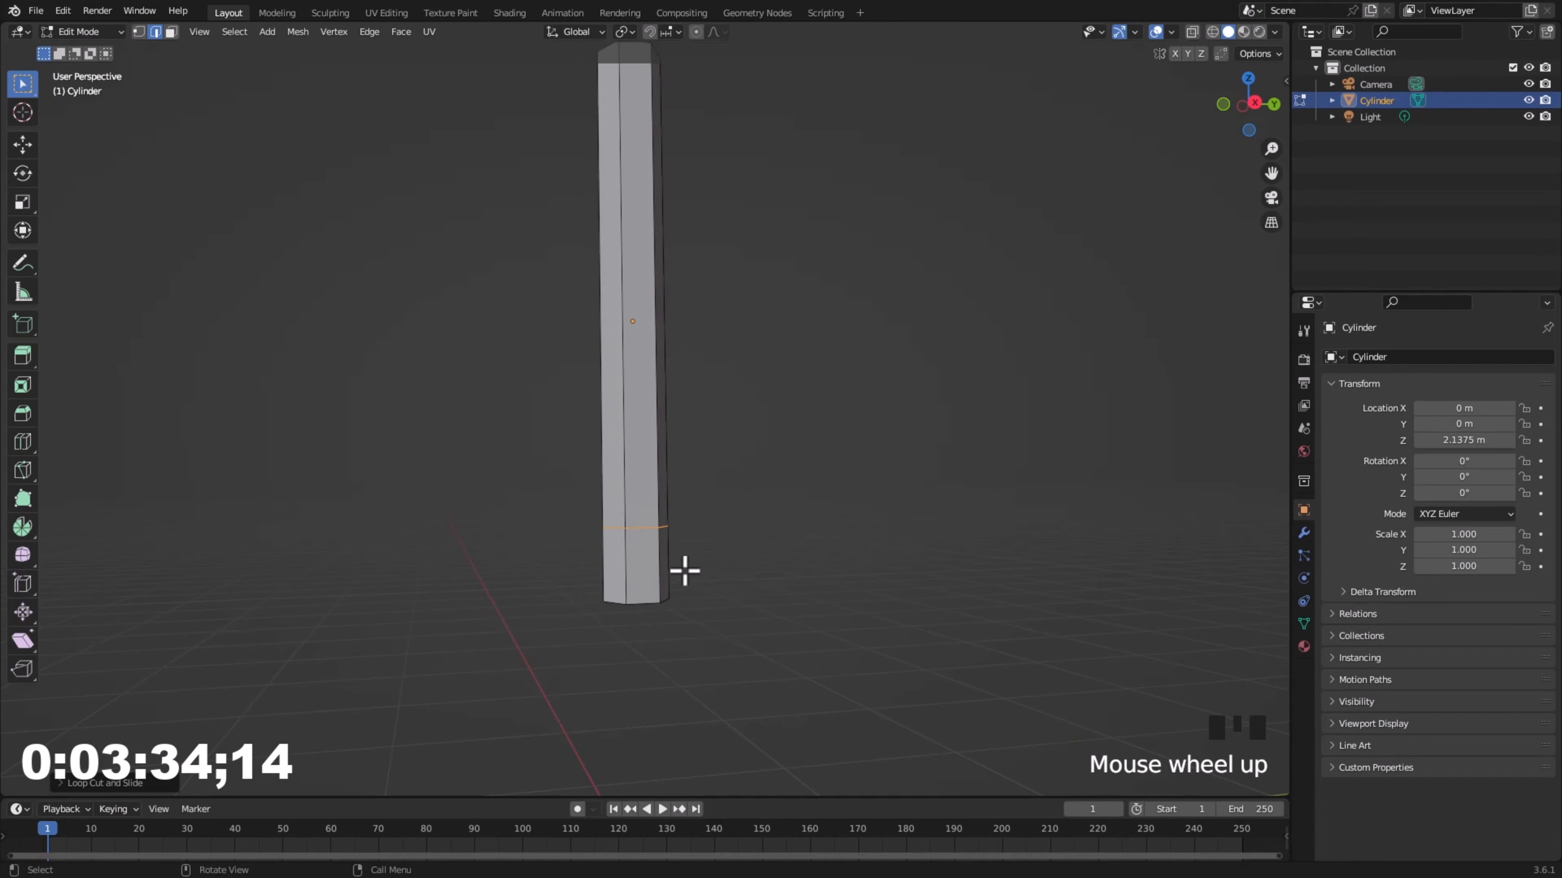
pyautogui.keyDown('shift'); pyautogui.moveTo(655, 604); pyautogui.dragTo(805, 492, button='middle'); pyautogui.keyUp('shift')
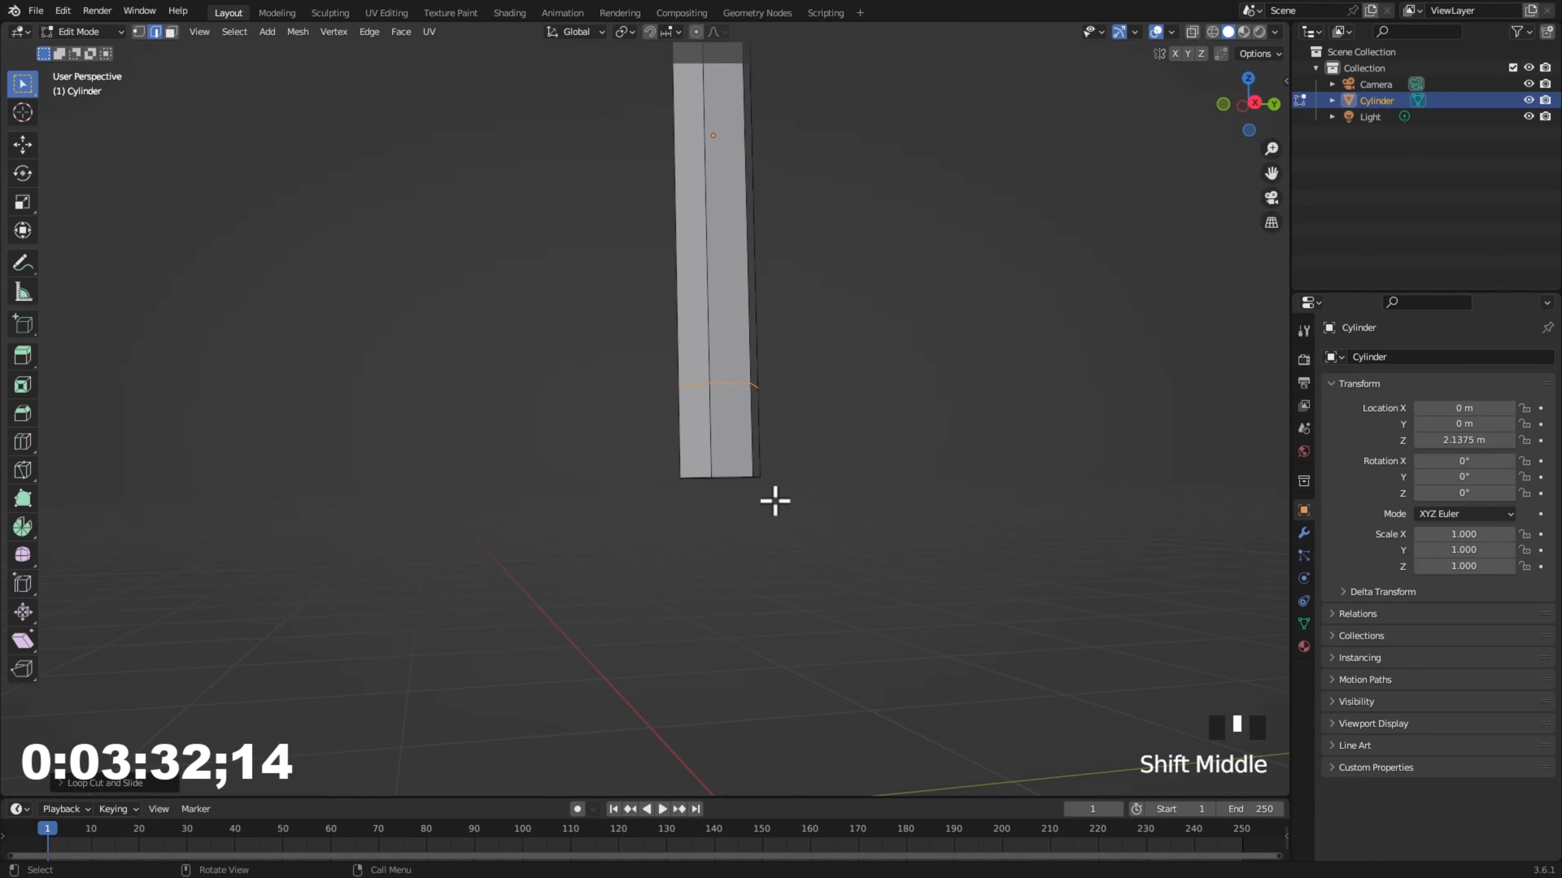
pyautogui.hotkey('ctrl', 'b')
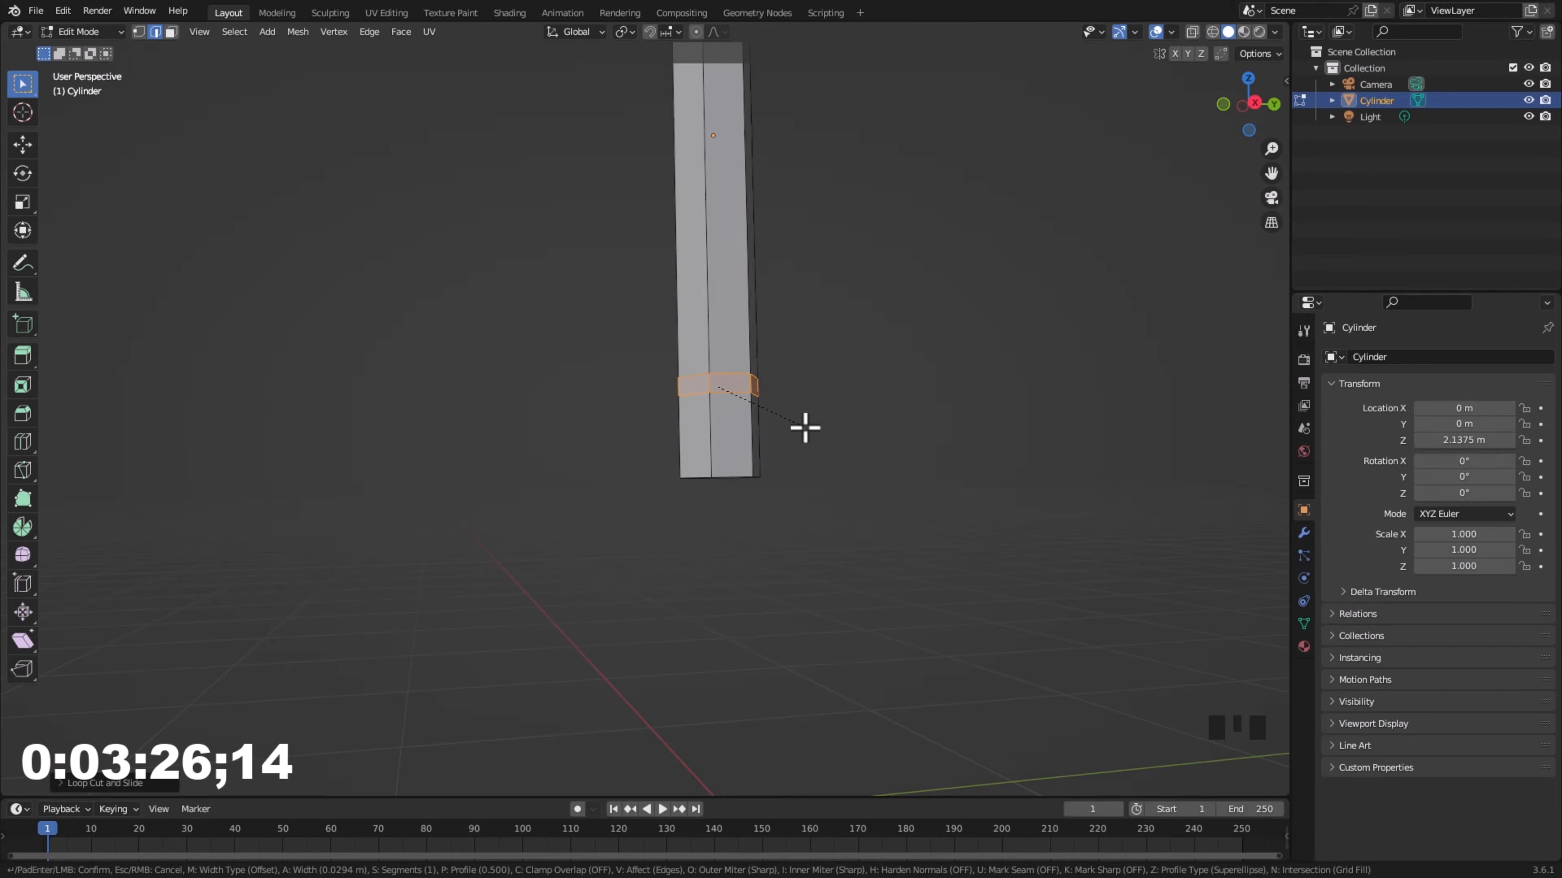
pyautogui.click(805, 427)
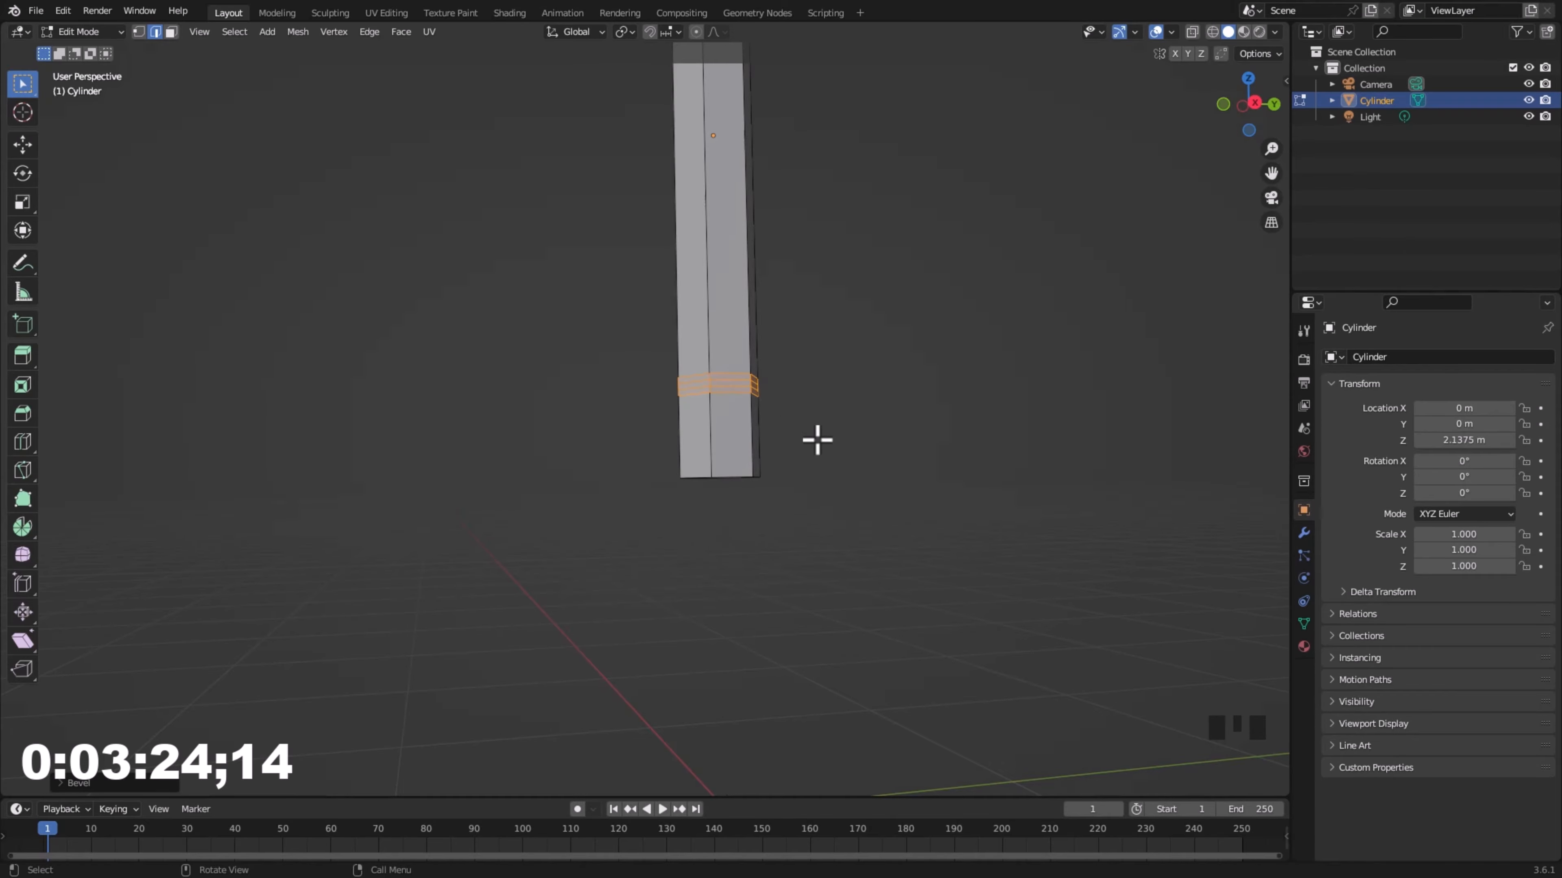
# - Select the middle ring of faces in the beveled band and scale it inward to about 0.86 to form a groove
pyautogui.scroll(1, 818, 441)
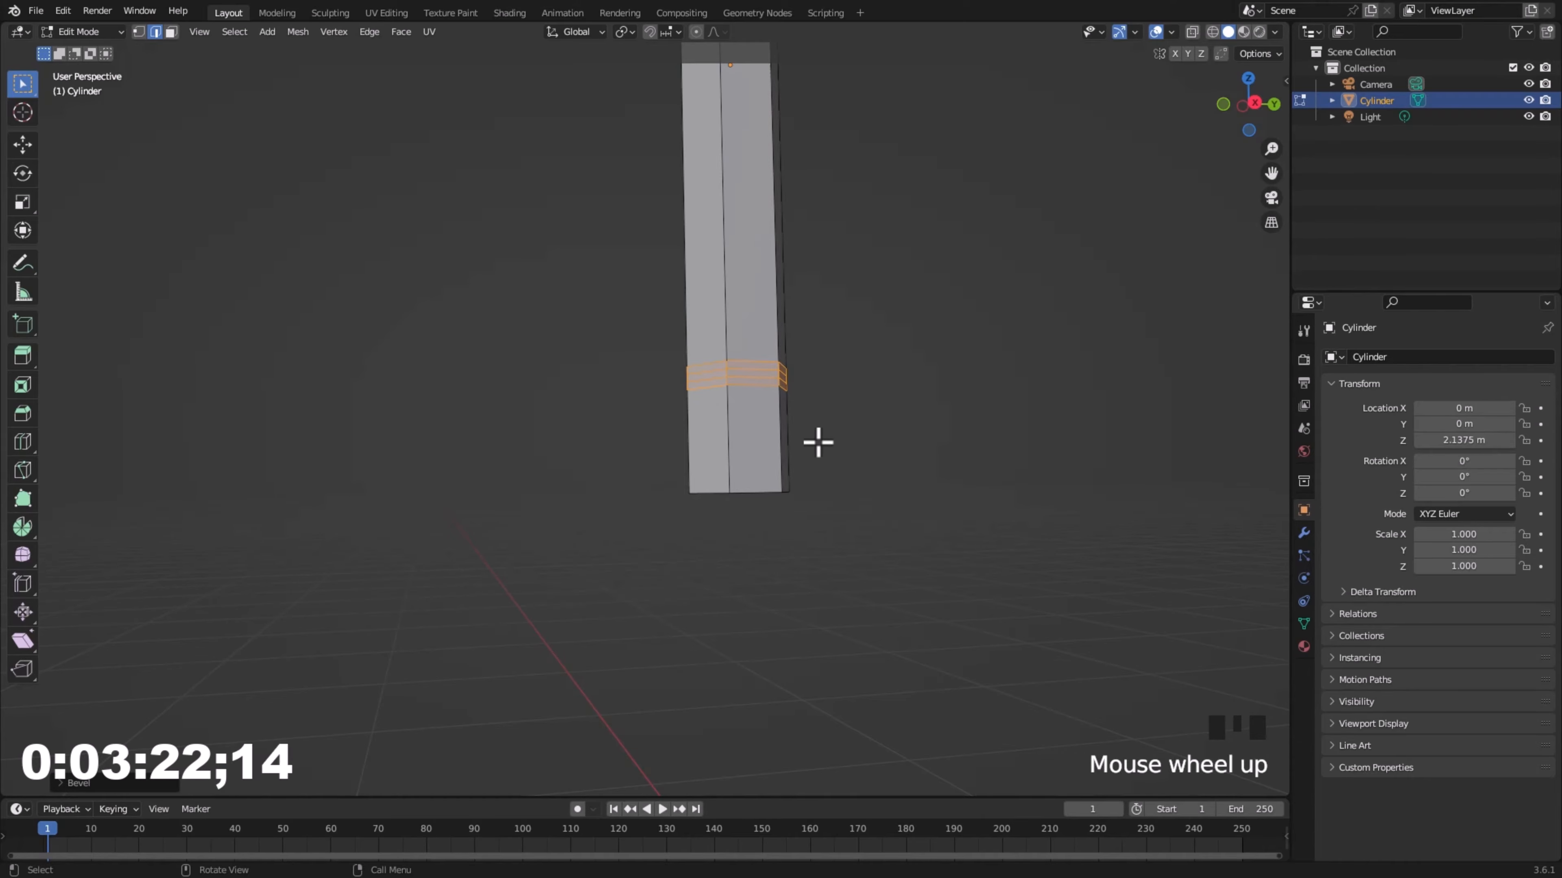
pyautogui.press('3')
pyautogui.moveTo(845, 474); pyautogui.dragTo(843, 482, button='middle')
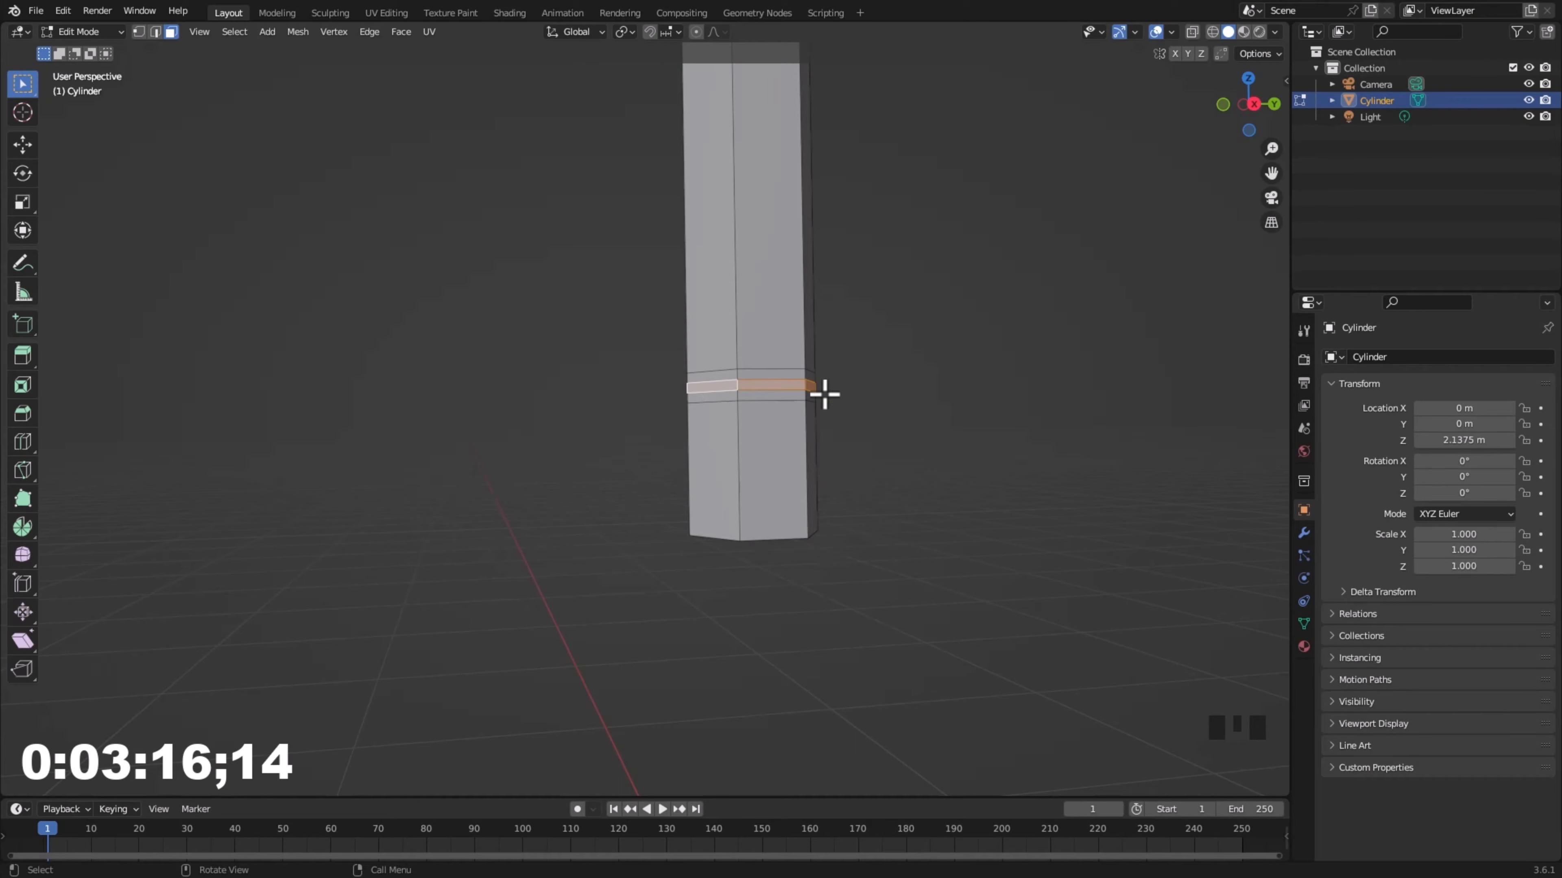
pyautogui.press('s')
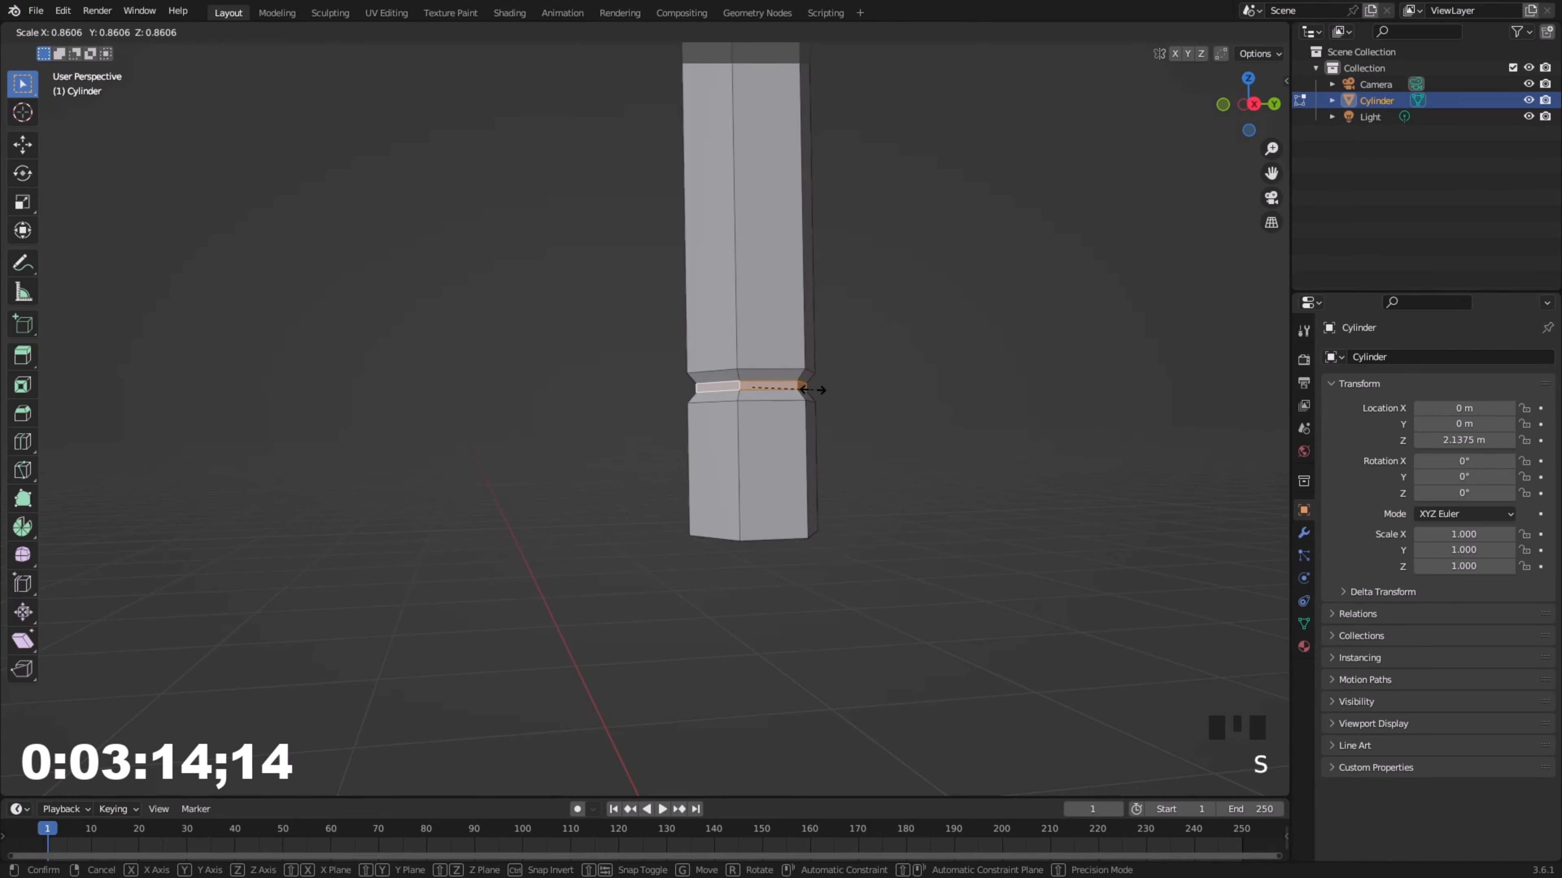
pyautogui.click(811, 390)
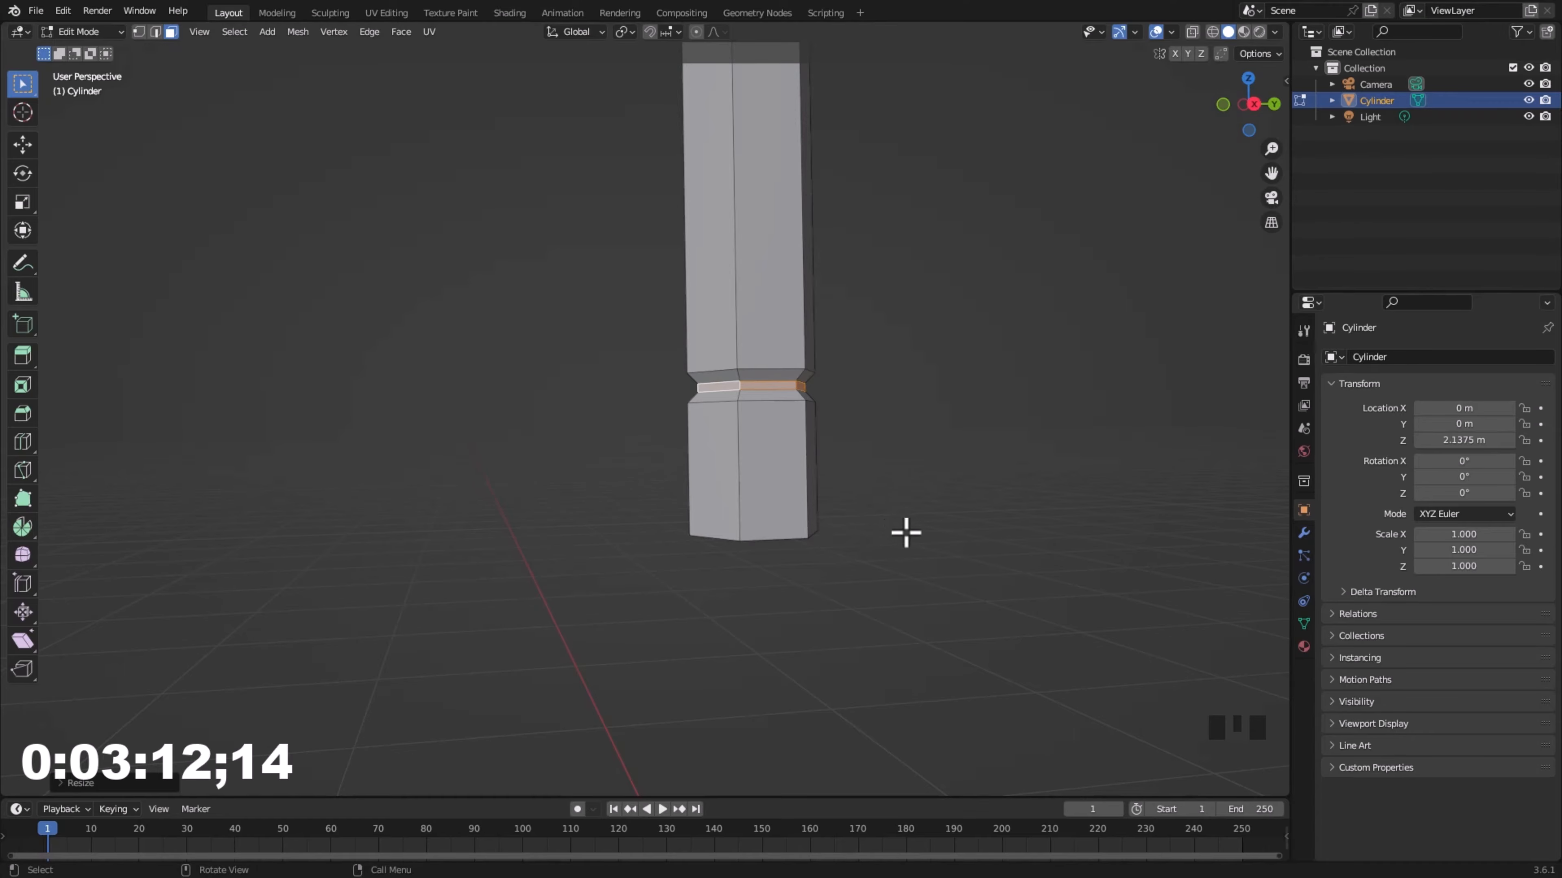
# - Select the ring of vertical edges below the groove through X-ray and bevel them with three segments to round the lower section
pyautogui.press('2')
pyautogui.moveTo(910, 531); pyautogui.dragTo(908, 527, button='middle')
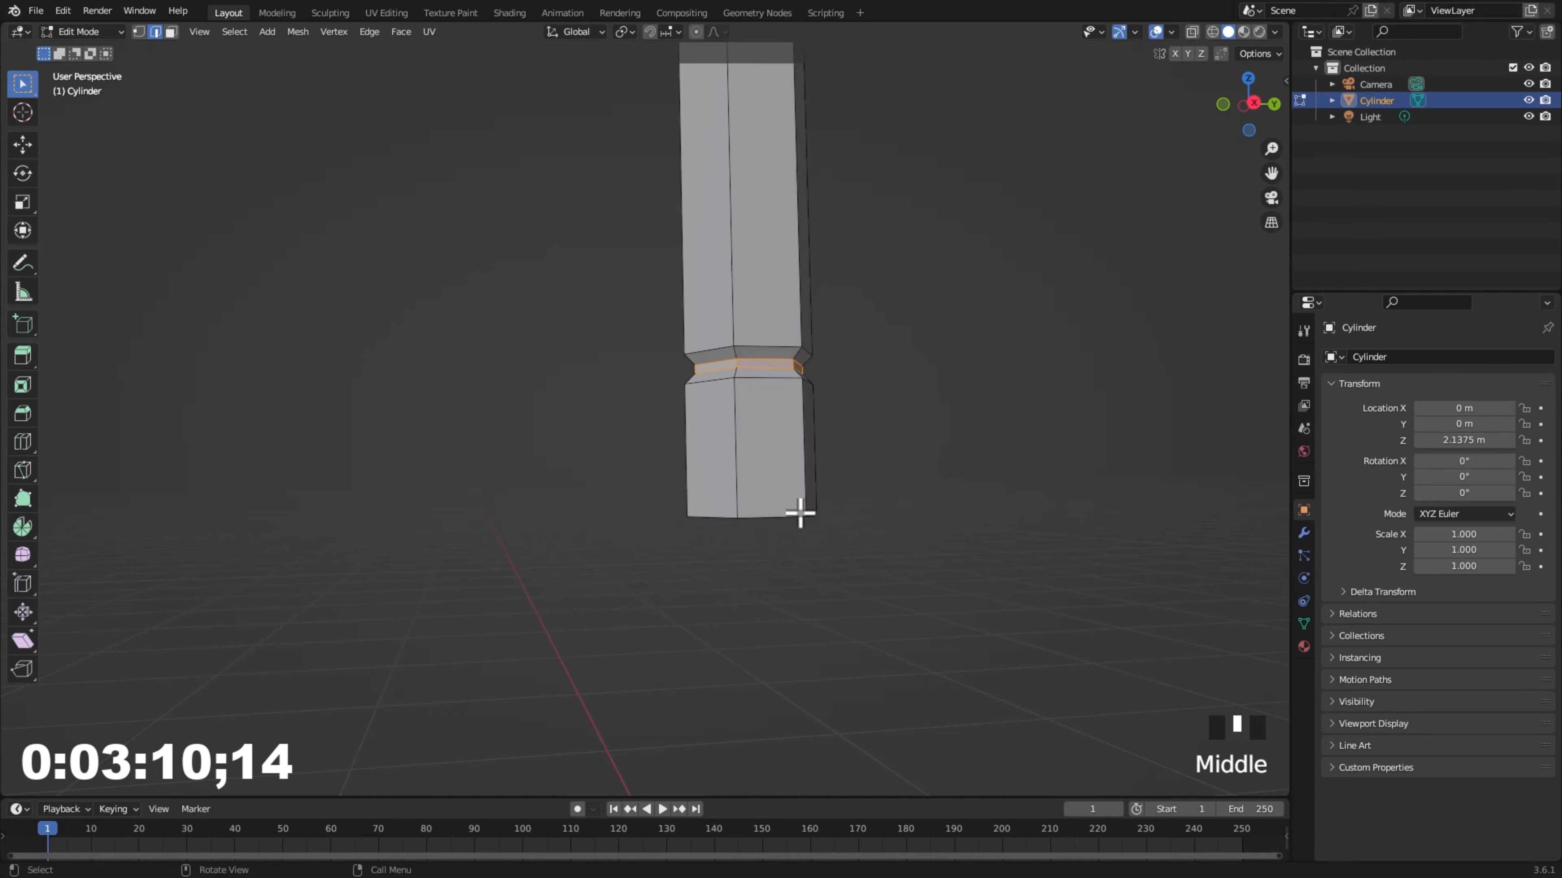
pyautogui.keyDown('alt'); pyautogui.click(774, 520); pyautogui.keyUp('alt')
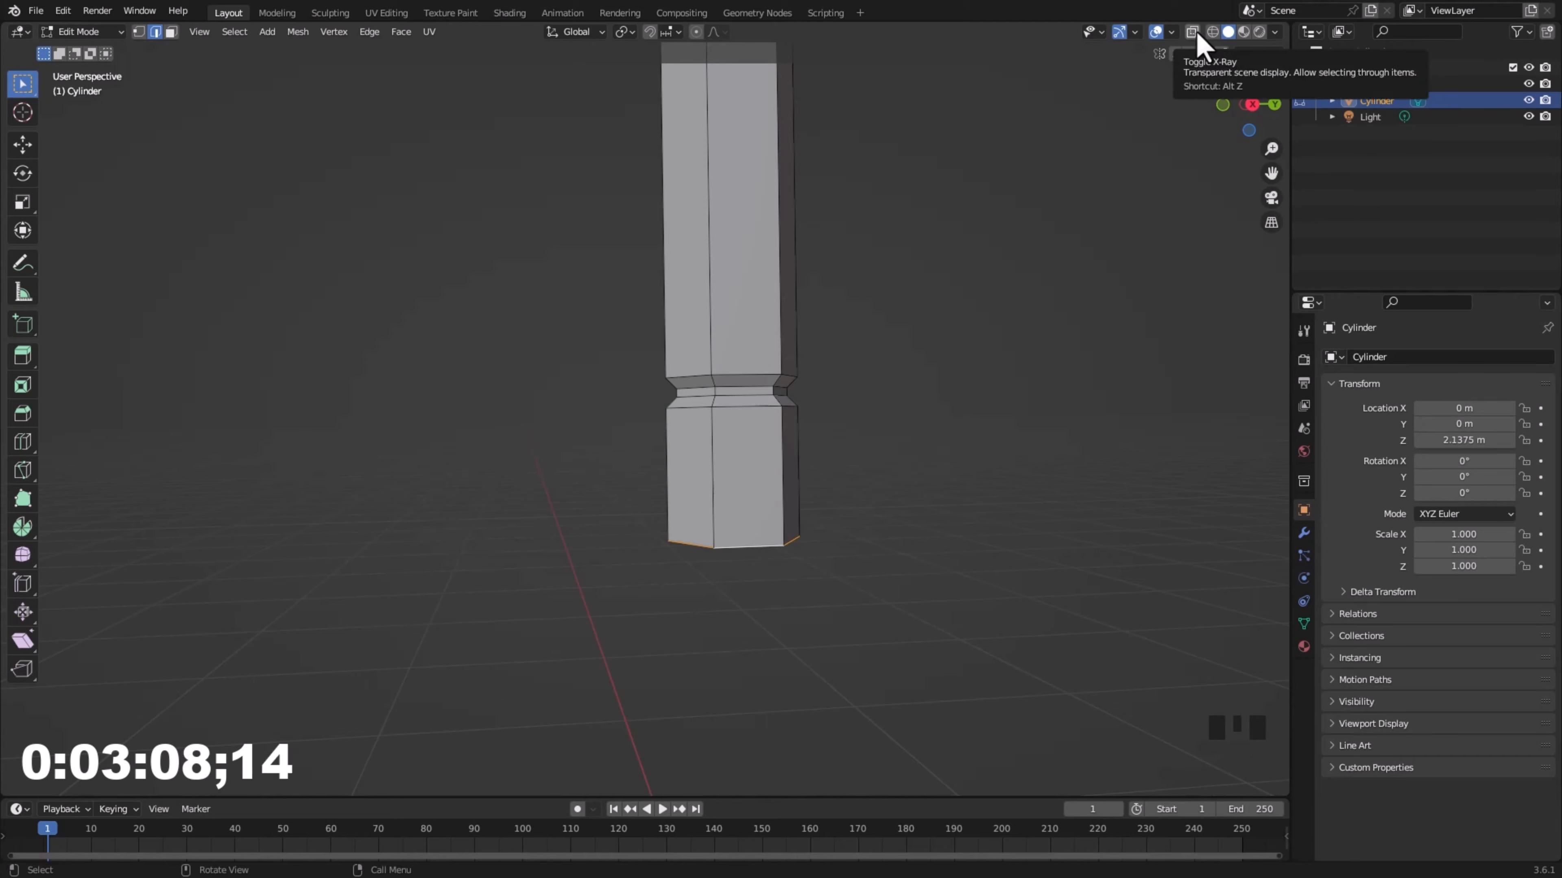
pyautogui.click(1196, 35)
pyautogui.keyDown('ctrl'); pyautogui.keyDown('alt'); pyautogui.click(667, 449); pyautogui.keyUp('alt'); pyautogui.keyUp('ctrl')
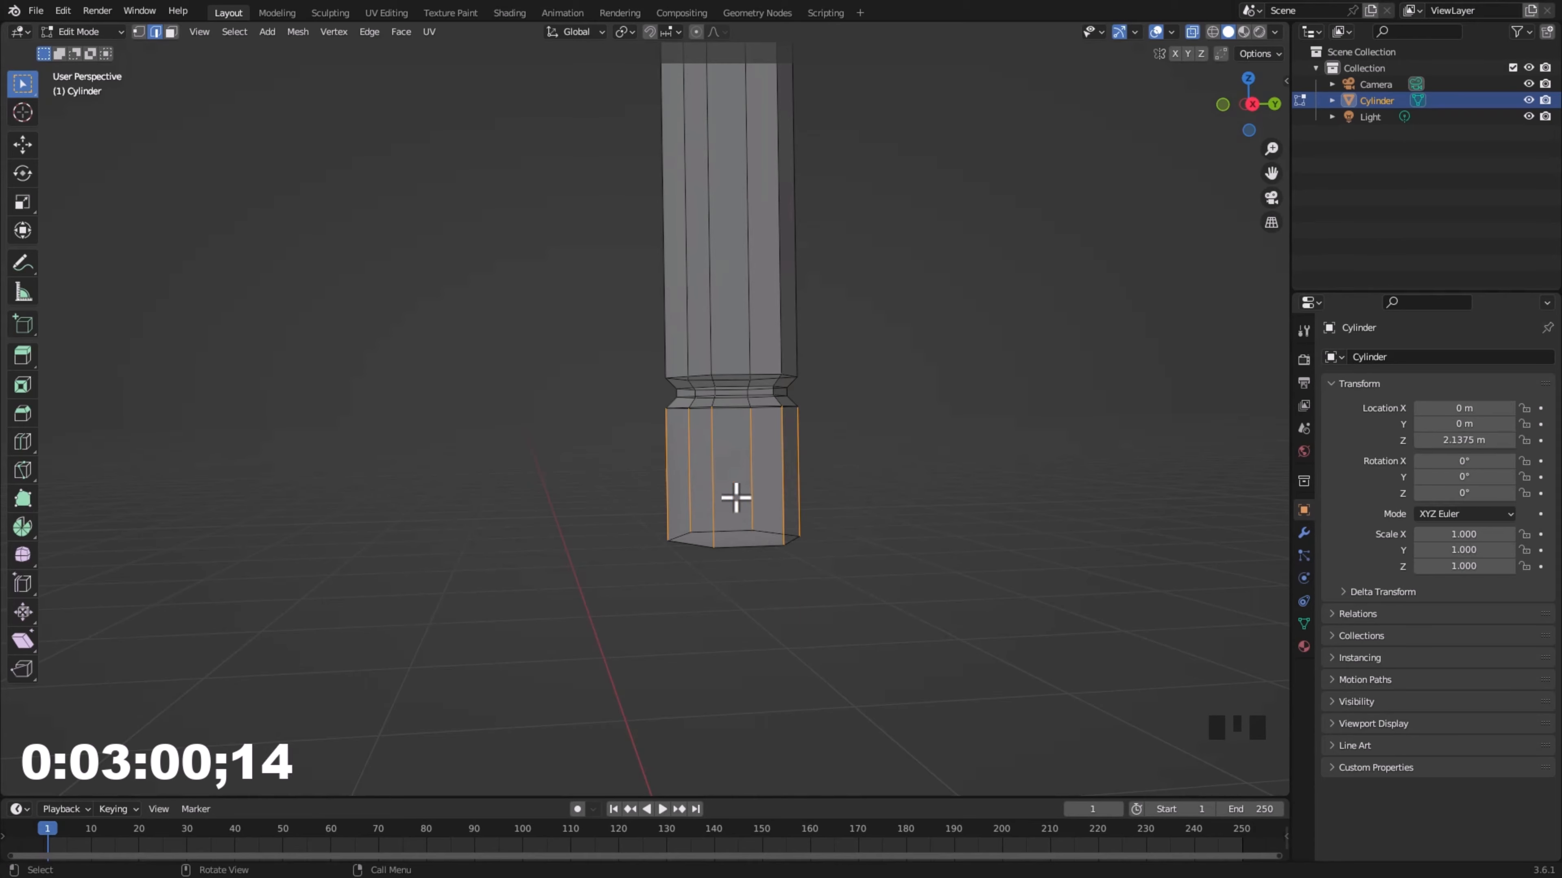
pyautogui.scroll(3, 739, 499)
pyautogui.keyDown('shift'); pyautogui.moveTo(1014, 589); pyautogui.dragTo(914, 520, button='middle'); pyautogui.keyUp('shift')
pyautogui.scroll(-2, 854, 499)
pyautogui.hotkey('ctrl', 'b')
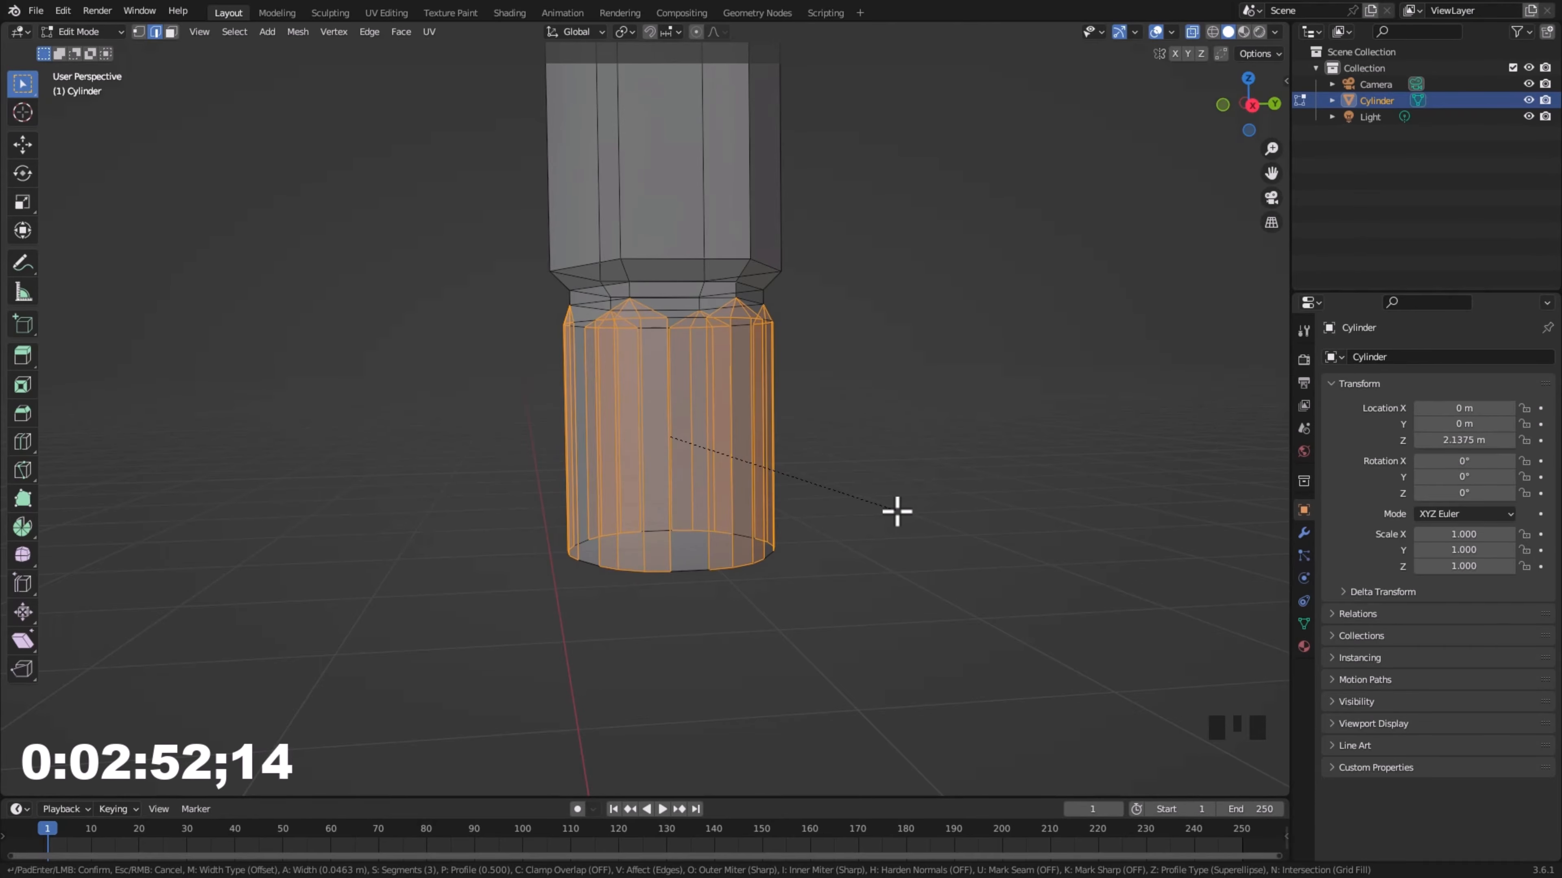
pyautogui.click(891, 512)
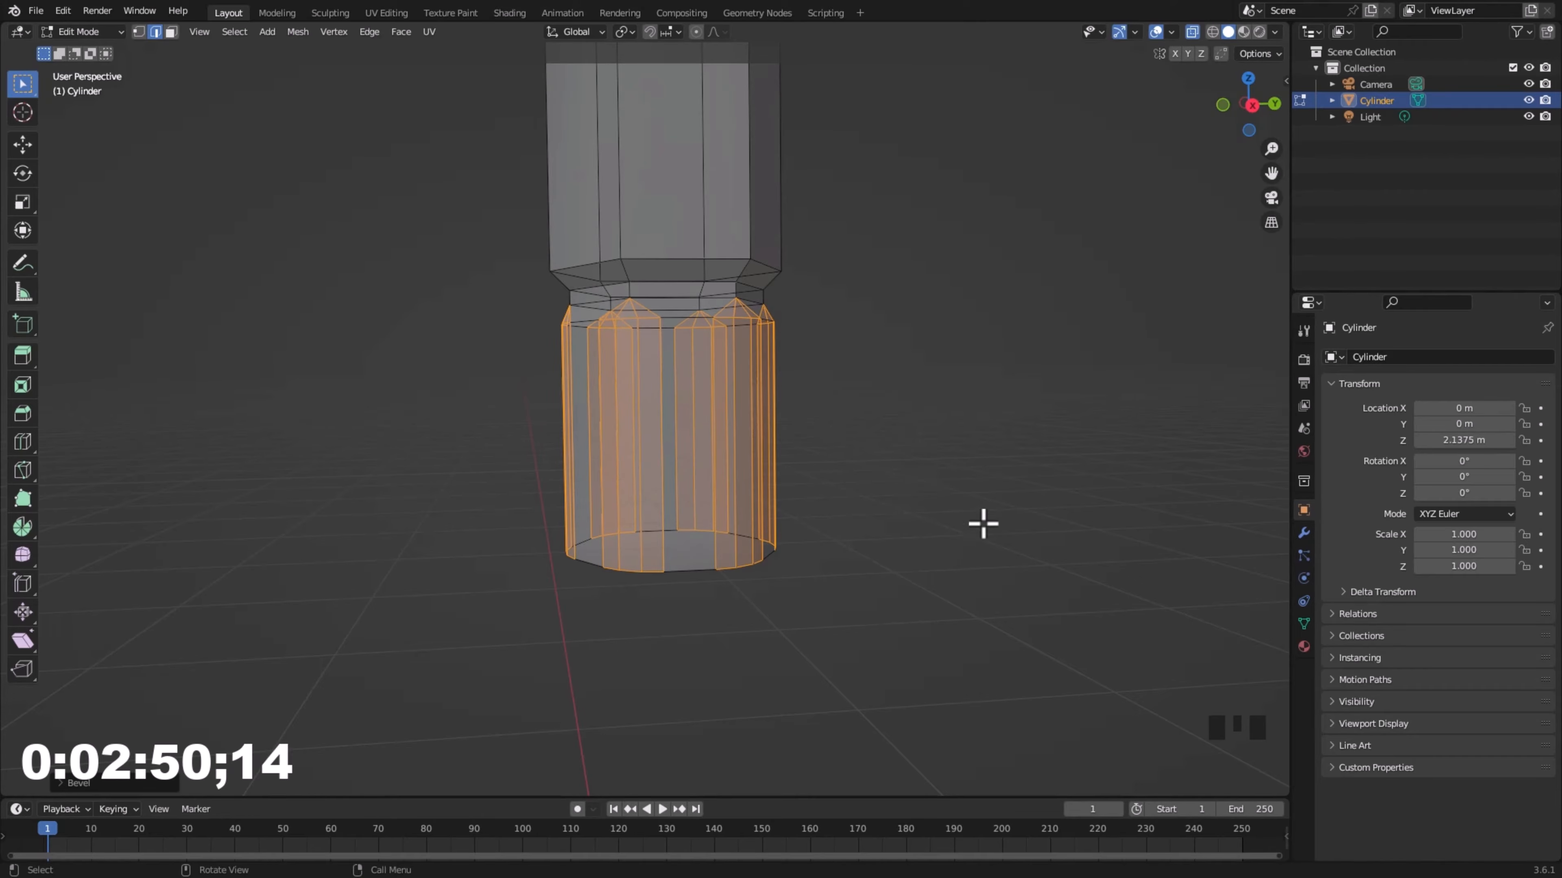
pyautogui.click(1191, 31)
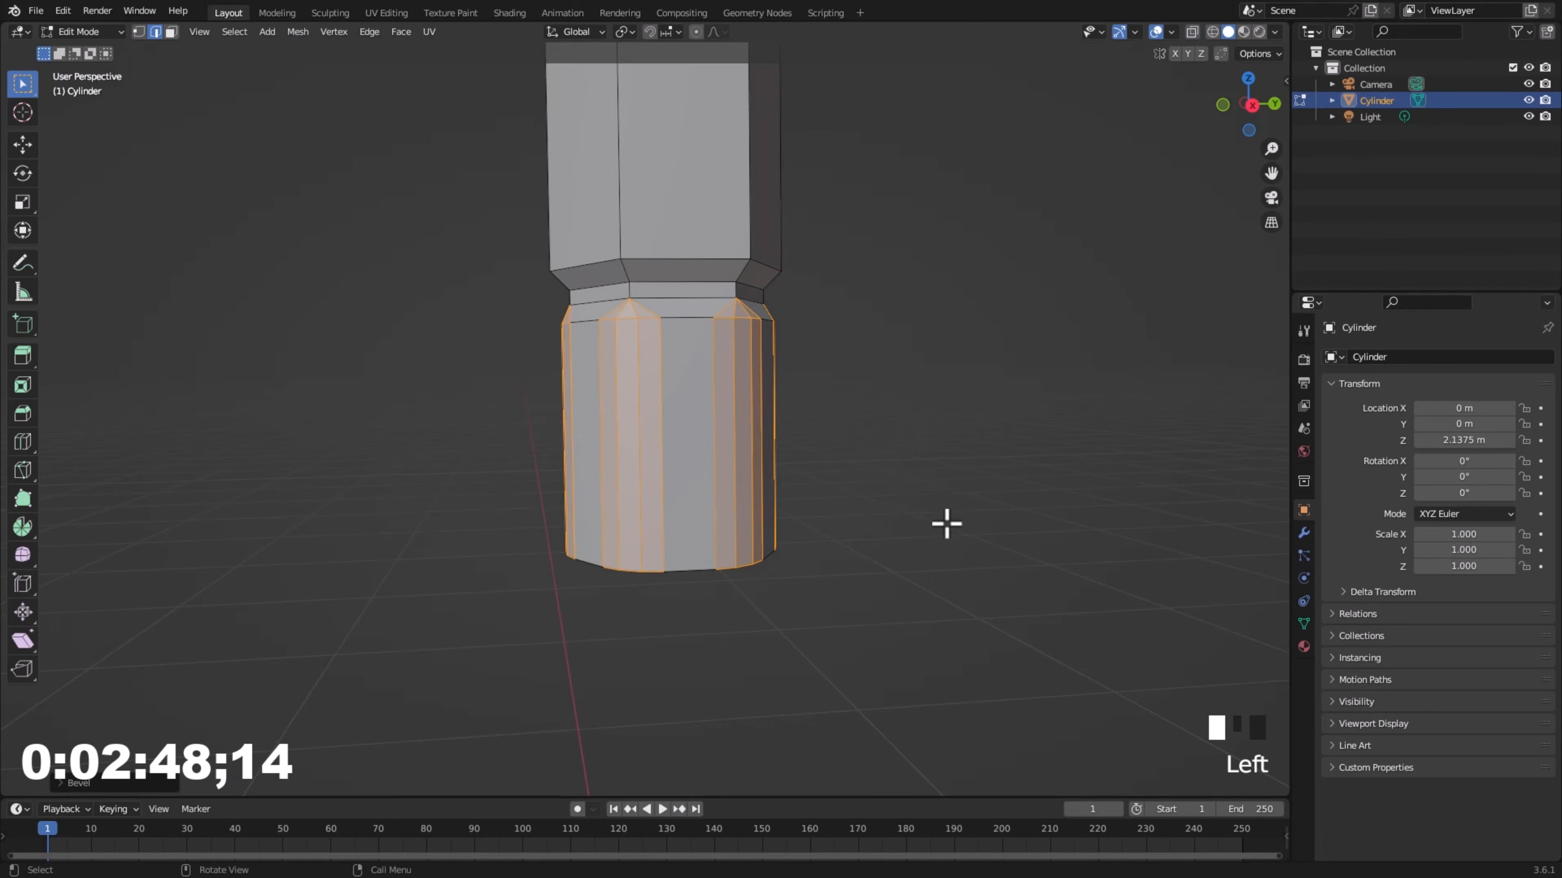
# - Select all faces of the lower section through X-ray, scale them up to about 1.07, and restore the opaque display
pyautogui.click(171, 31)
pyautogui.click(1192, 32)
pyautogui.moveTo(481, 611); pyautogui.dragTo(885, 391)
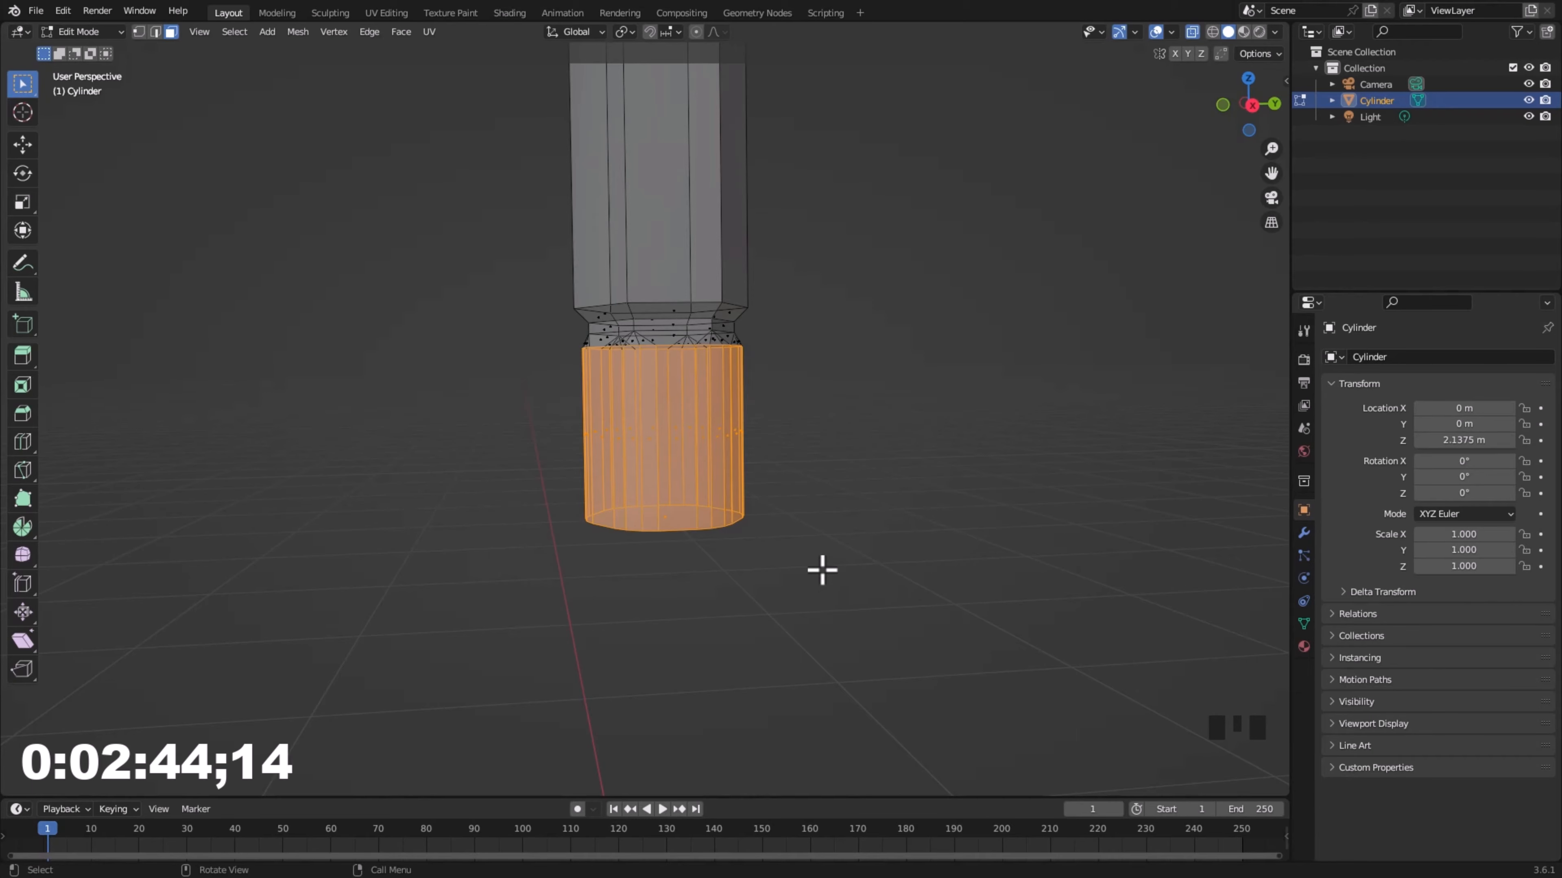
pyautogui.scroll(2, 864, 524)
pyautogui.press('s')
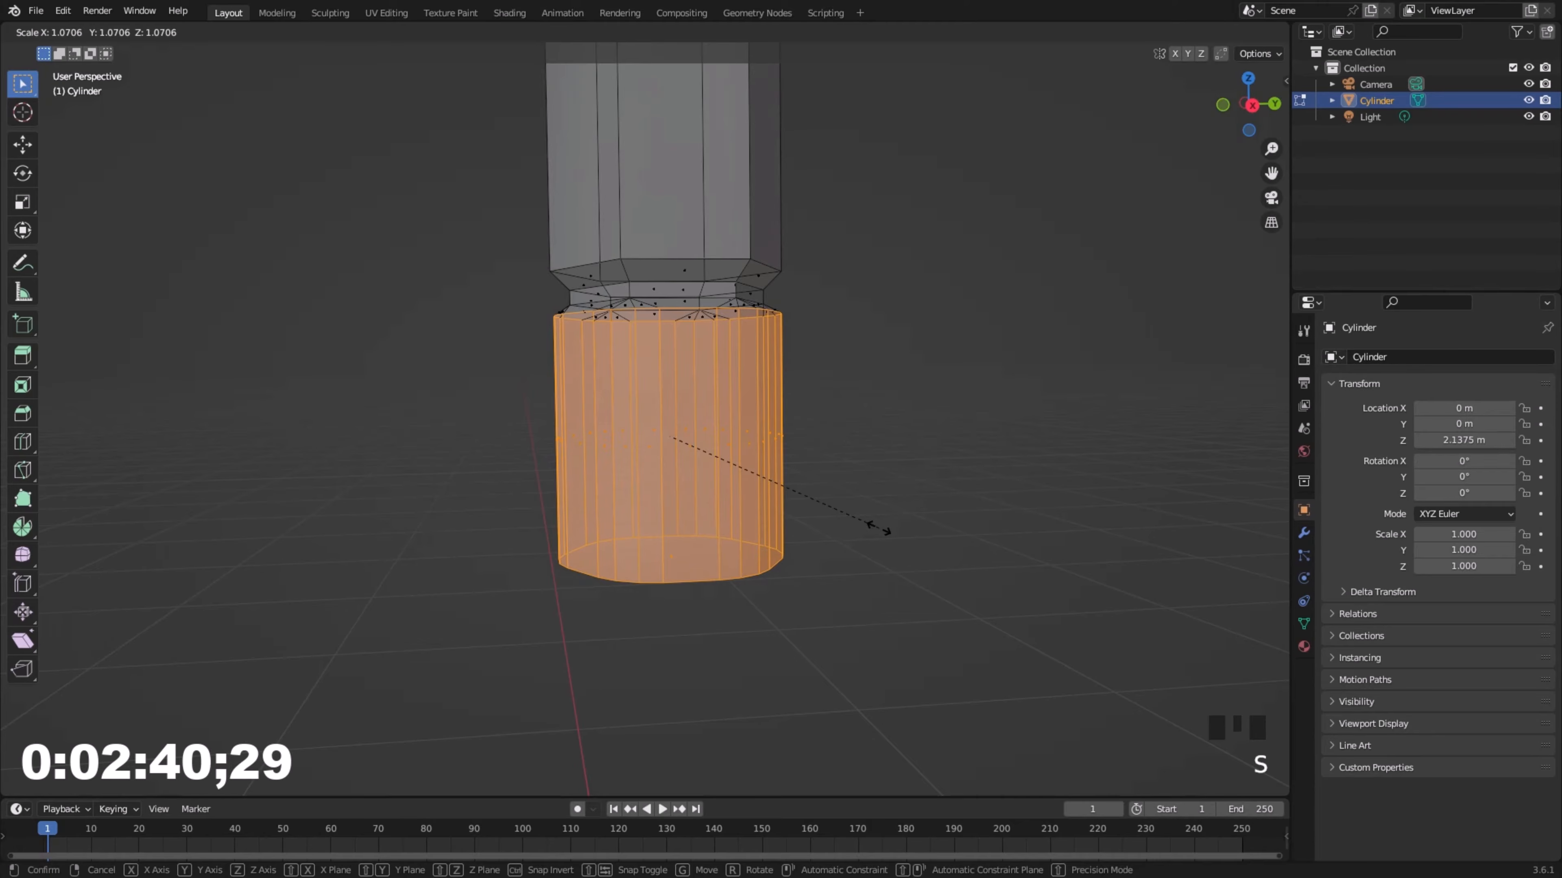
pyautogui.click(876, 548)
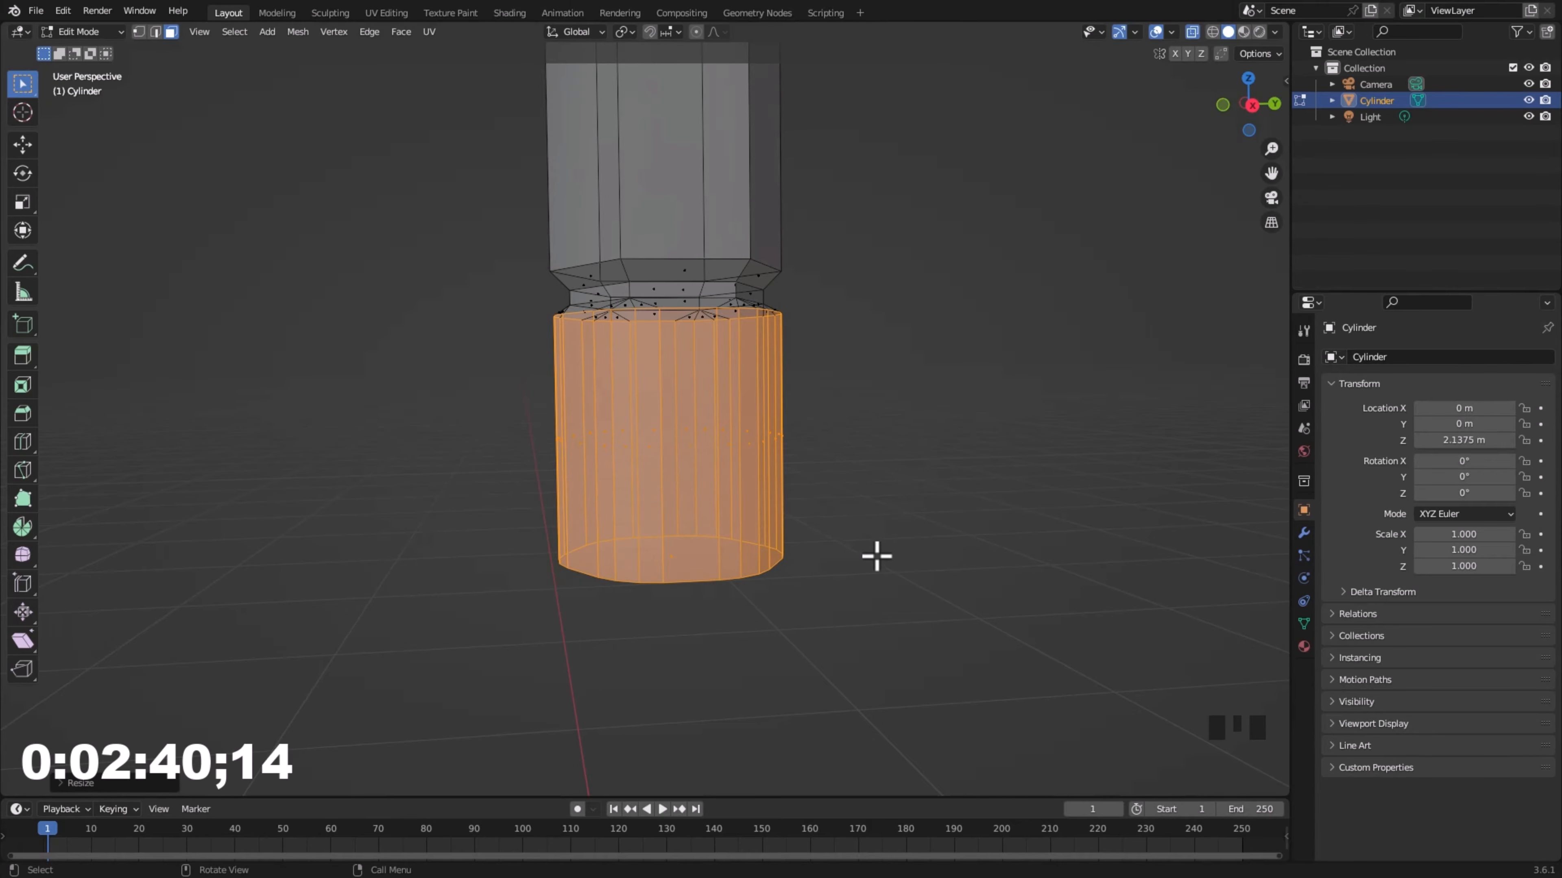
pyautogui.scroll(-3, 865, 520)
pyautogui.scroll(1, 865, 519)
pyautogui.click(880, 440)
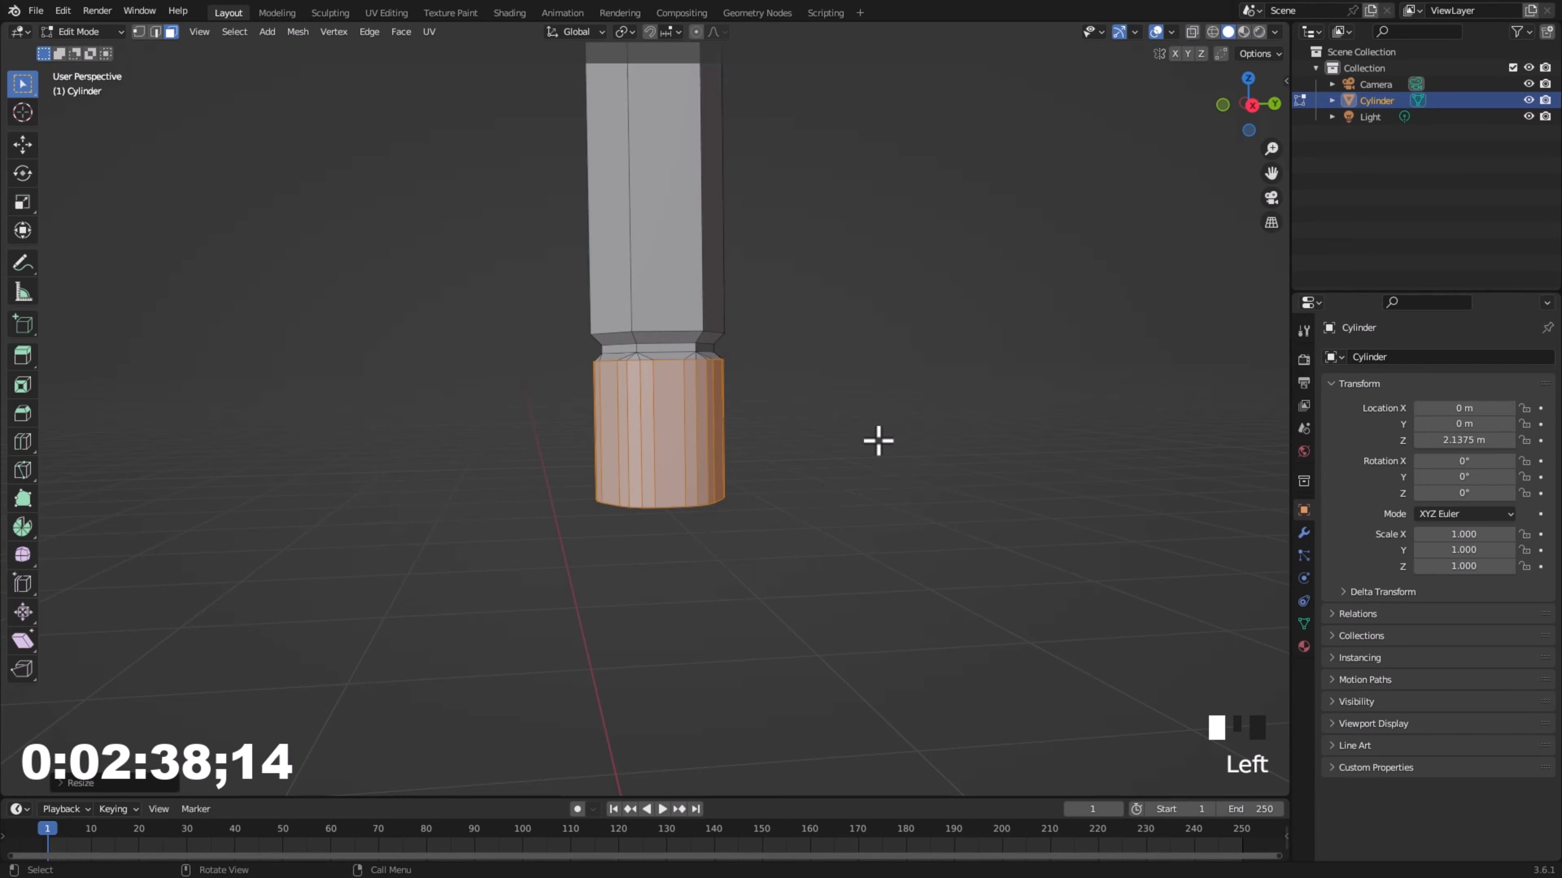
# - Select the edge loop around the shaft's bottom end and bevel it with three segments to round the end
pyautogui.click(155, 32)
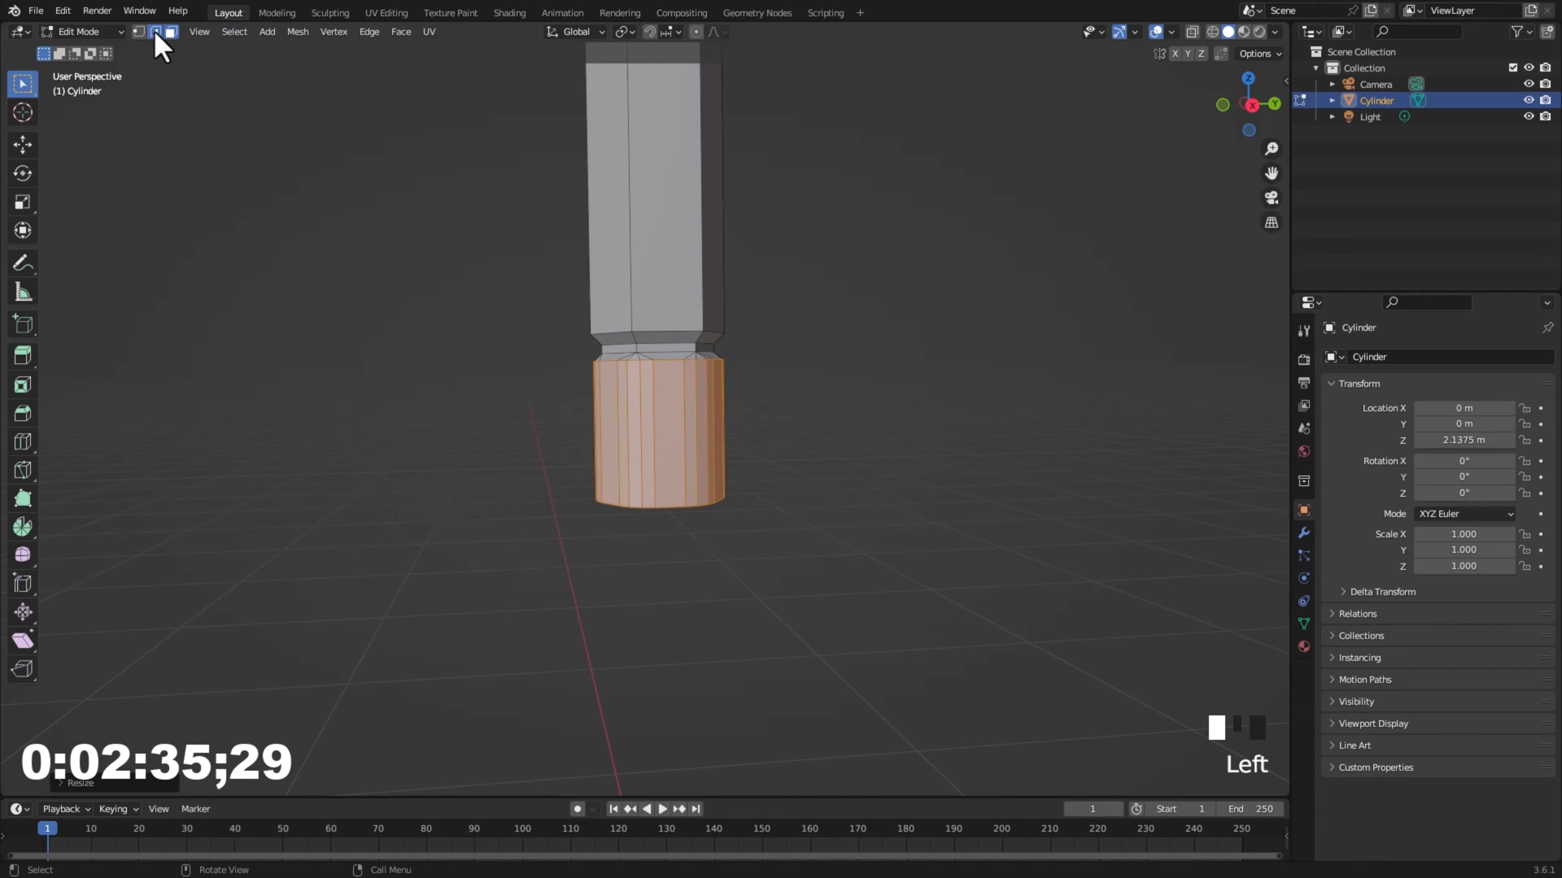
pyautogui.keyDown('alt'); pyautogui.click(673, 508); pyautogui.keyUp('alt')
pyautogui.moveTo(759, 583); pyautogui.dragTo(697, 509, button='middle')
pyautogui.scroll(2, 691, 530)
pyautogui.scroll(-1, 704, 388)
pyautogui.hotkey('ctrl', 'b')
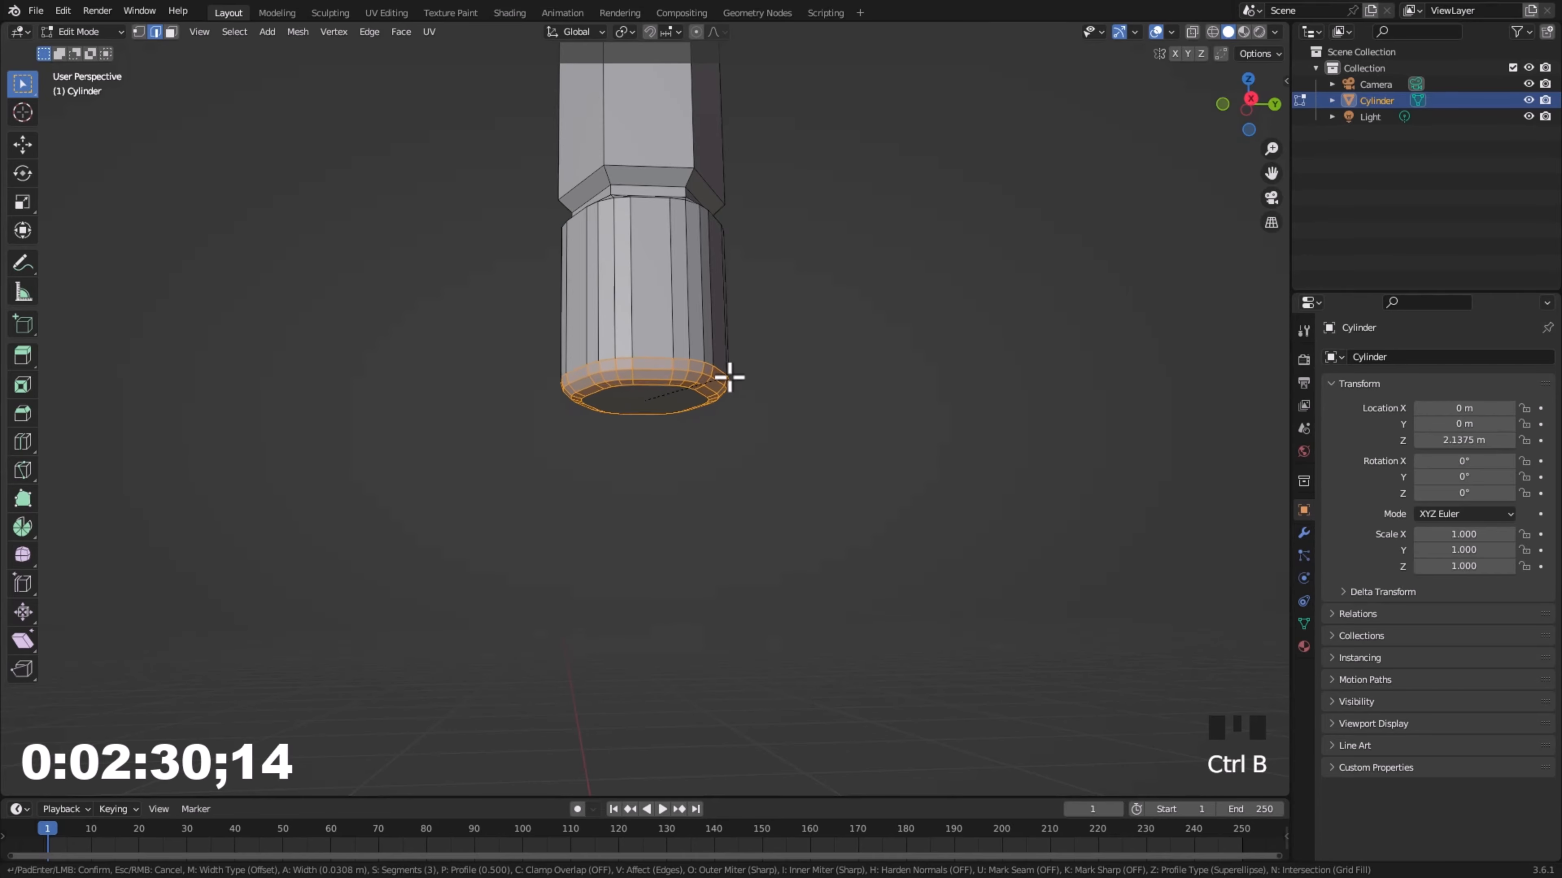
pyautogui.click(750, 349)
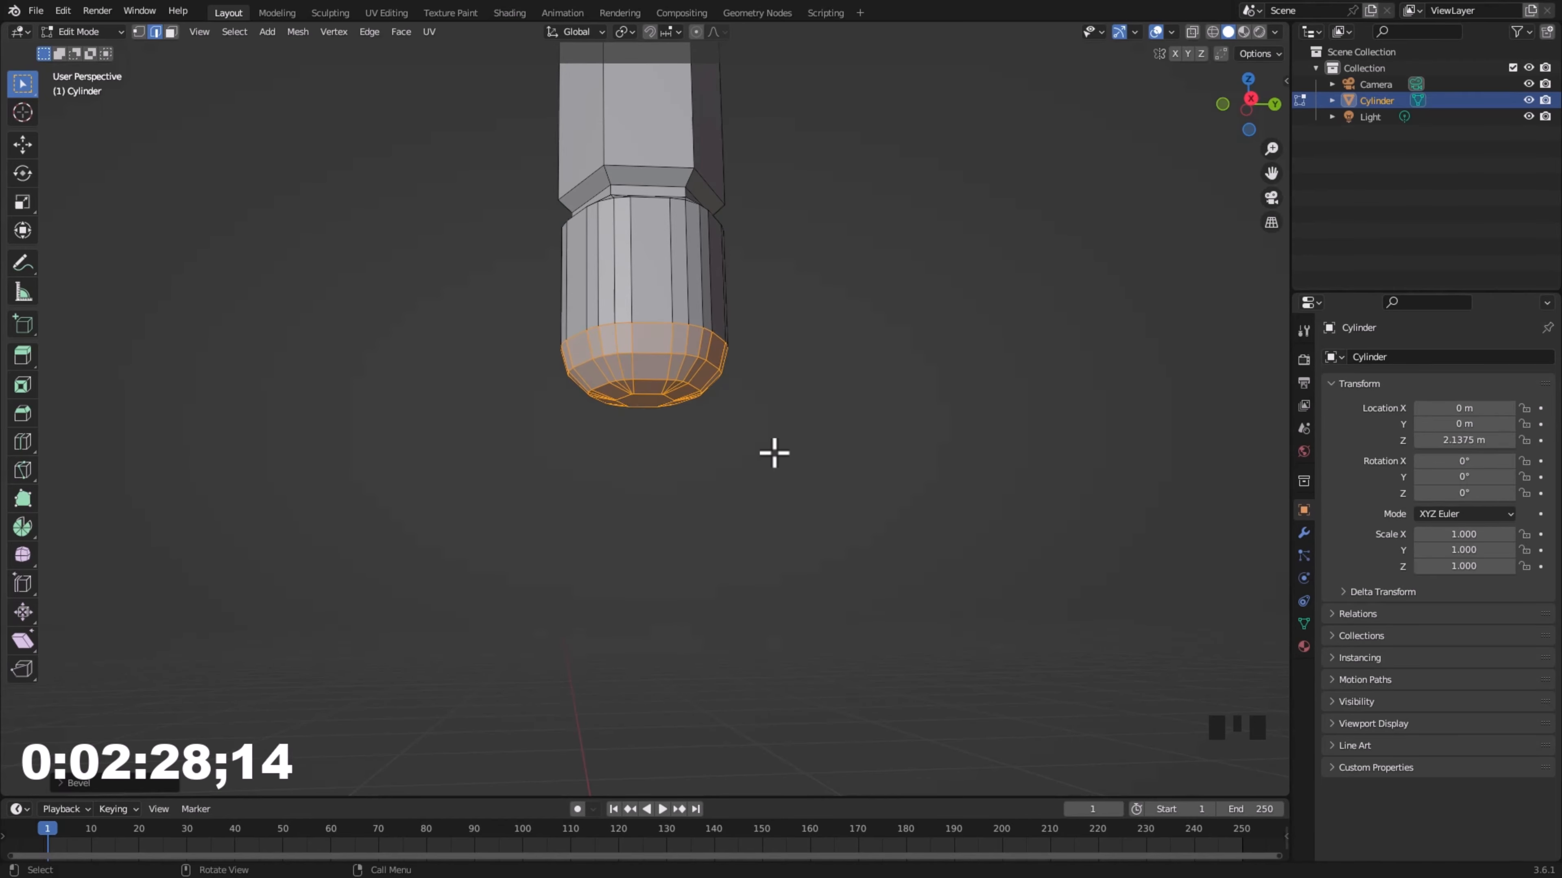
# - Extrude the shaft's top face upward about 0.14 m and scale it down to about 0.44 to form a taper
pyautogui.moveTo(774, 453); pyautogui.dragTo(806, 522, button='middle')
pyautogui.scroll(1, 781, 394)
pyautogui.scroll(1, 805, 516)
pyautogui.click(171, 31)
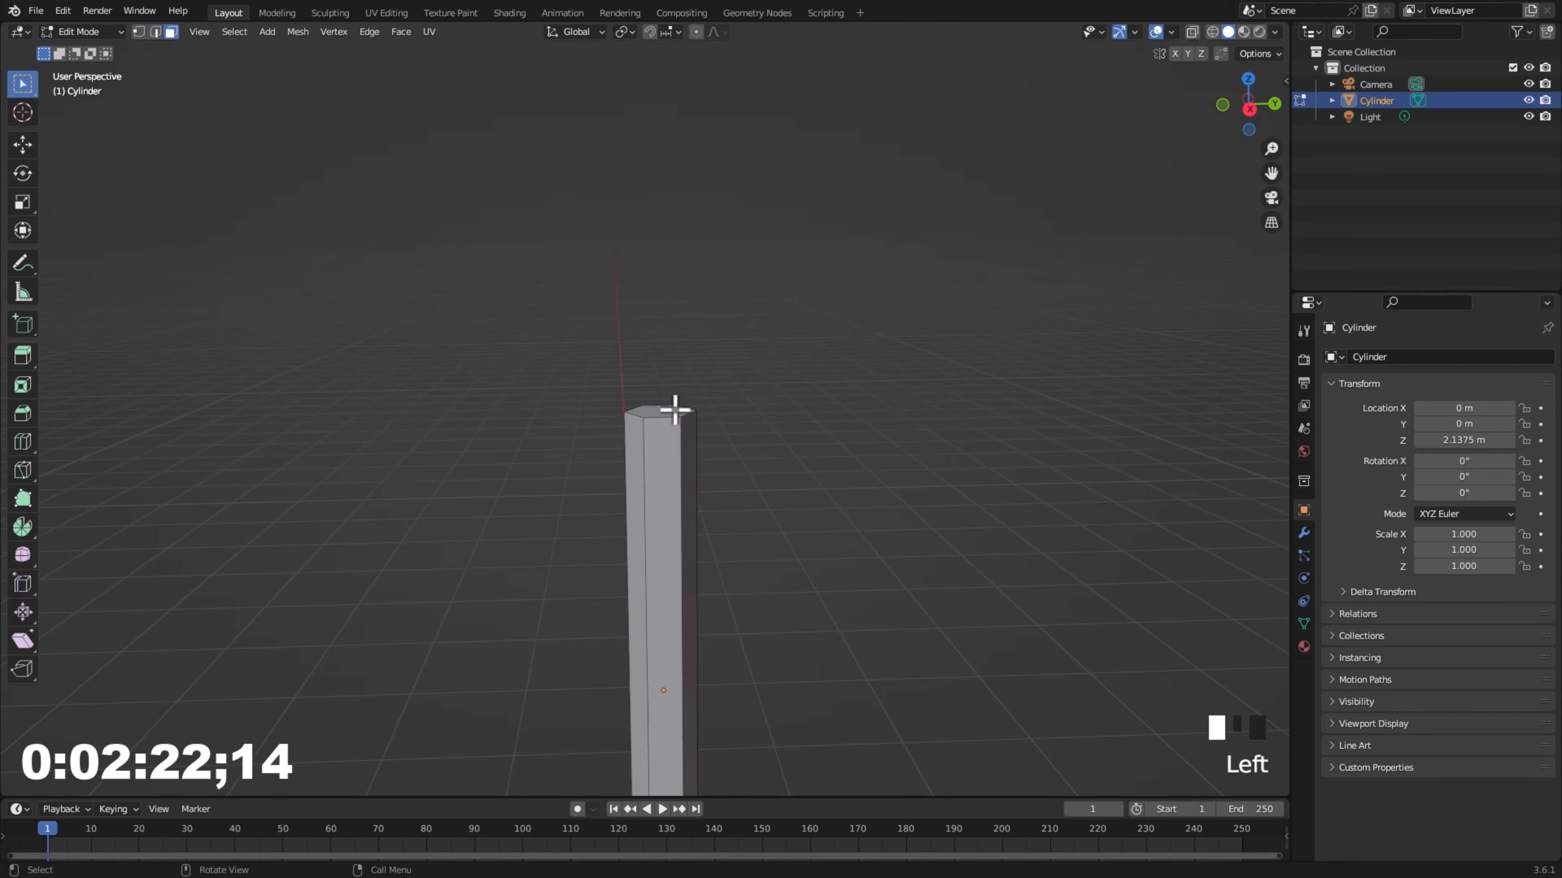
pyautogui.click(673, 409)
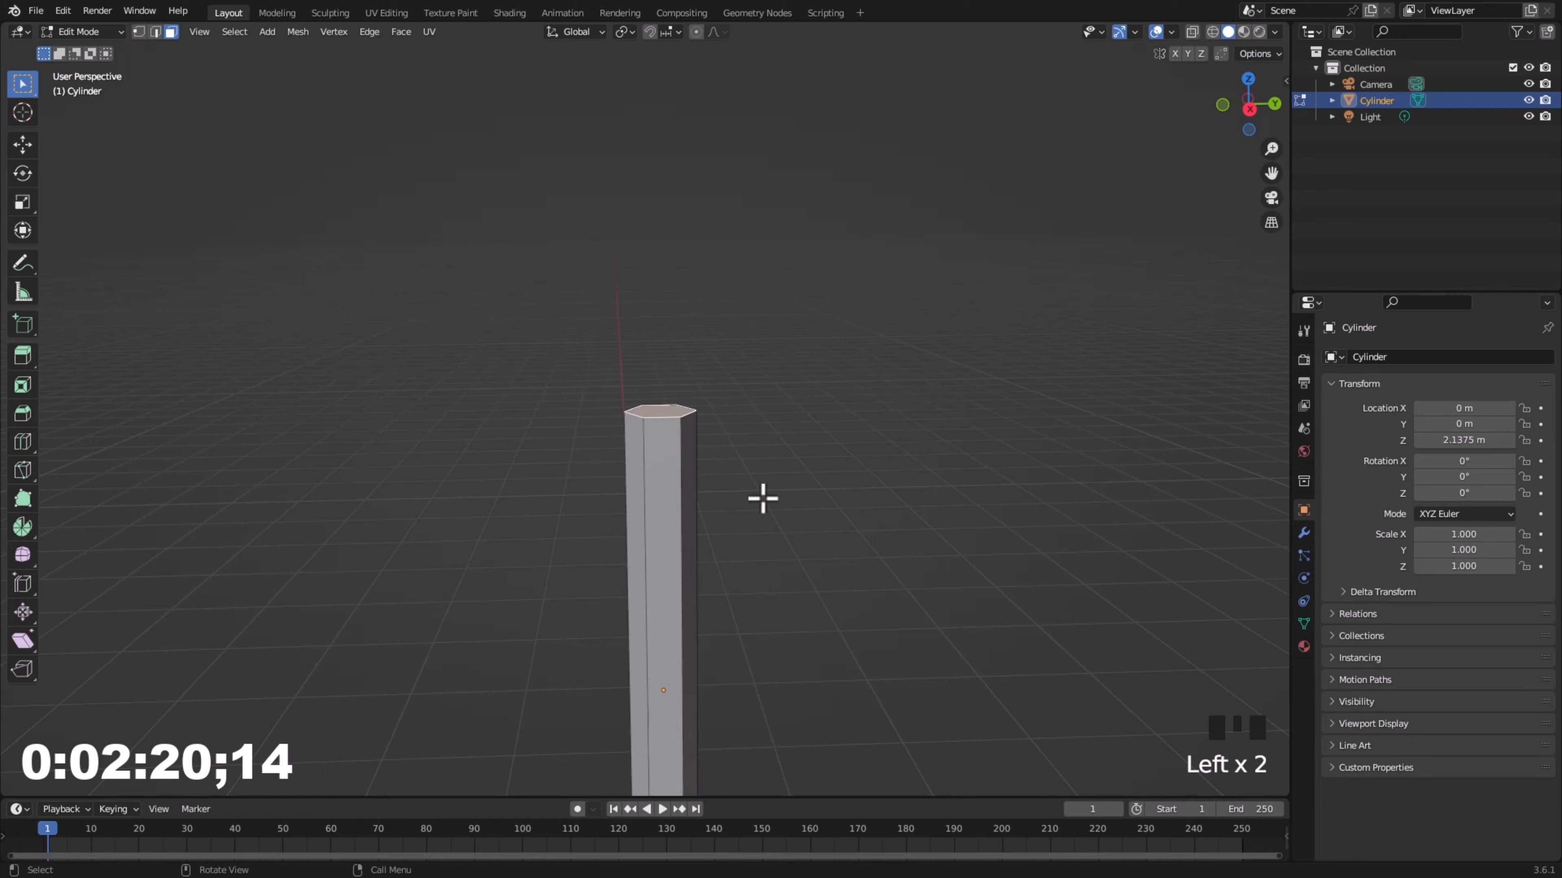
pyautogui.scroll(1, 762, 498)
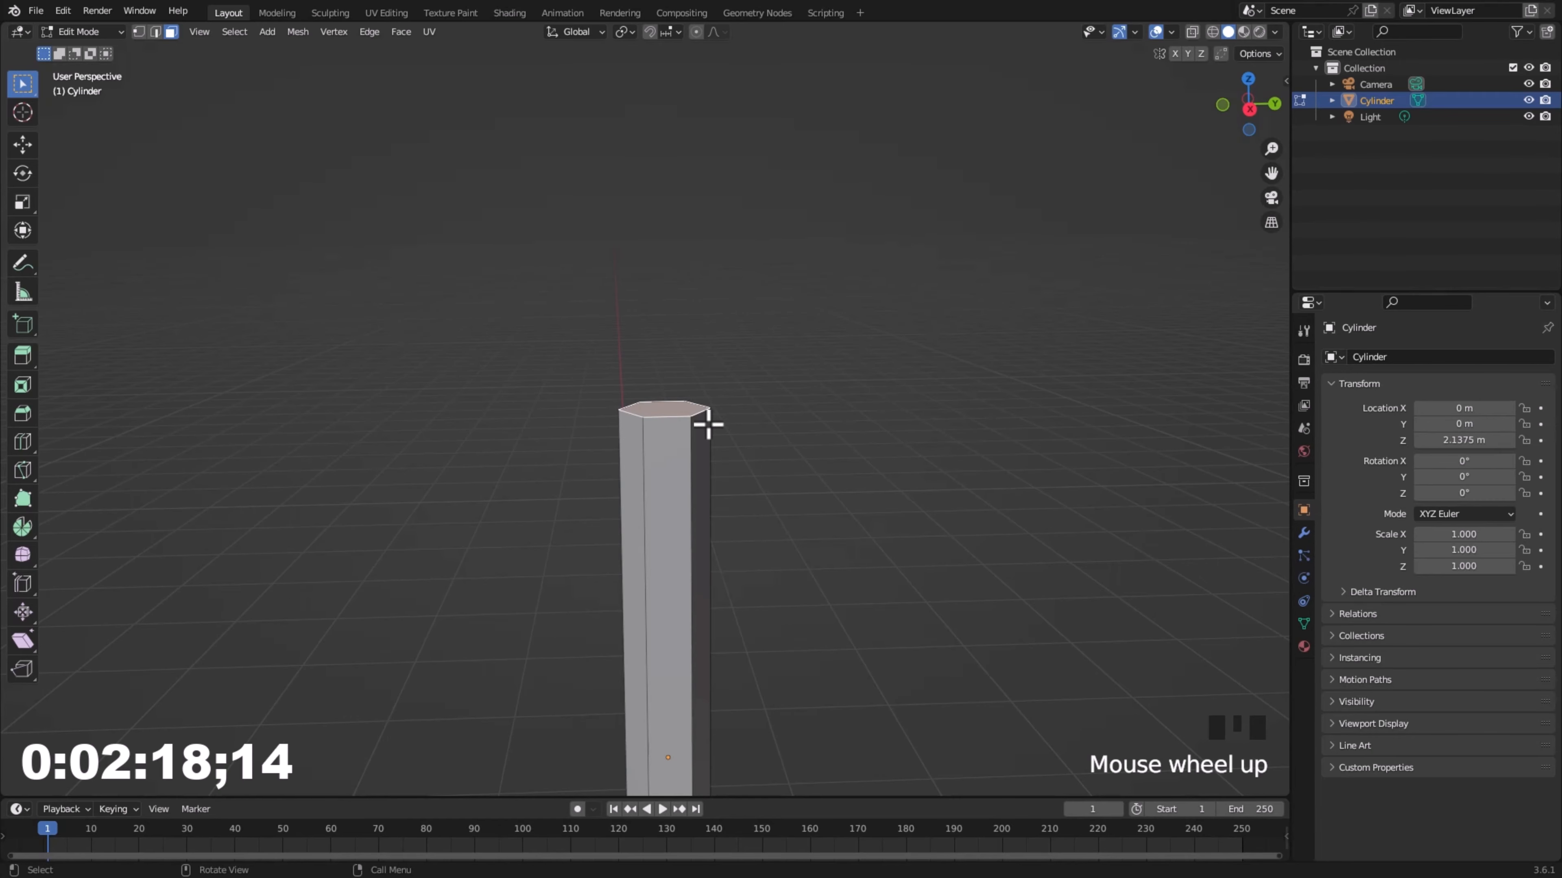
pyautogui.press('e')
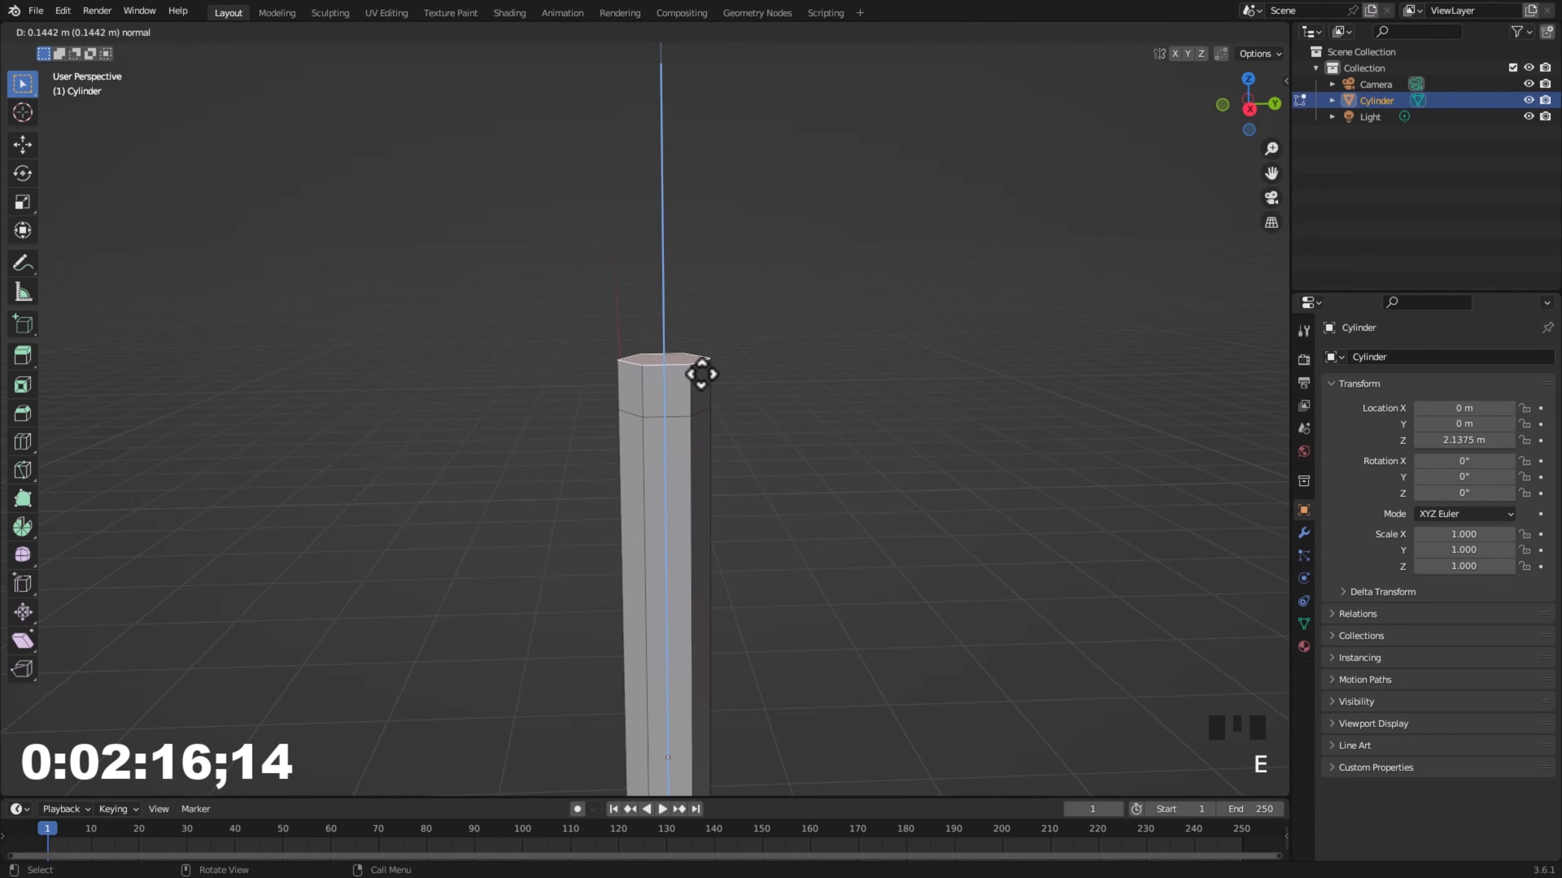
pyautogui.click(702, 373)
pyautogui.middleClick(710, 373)
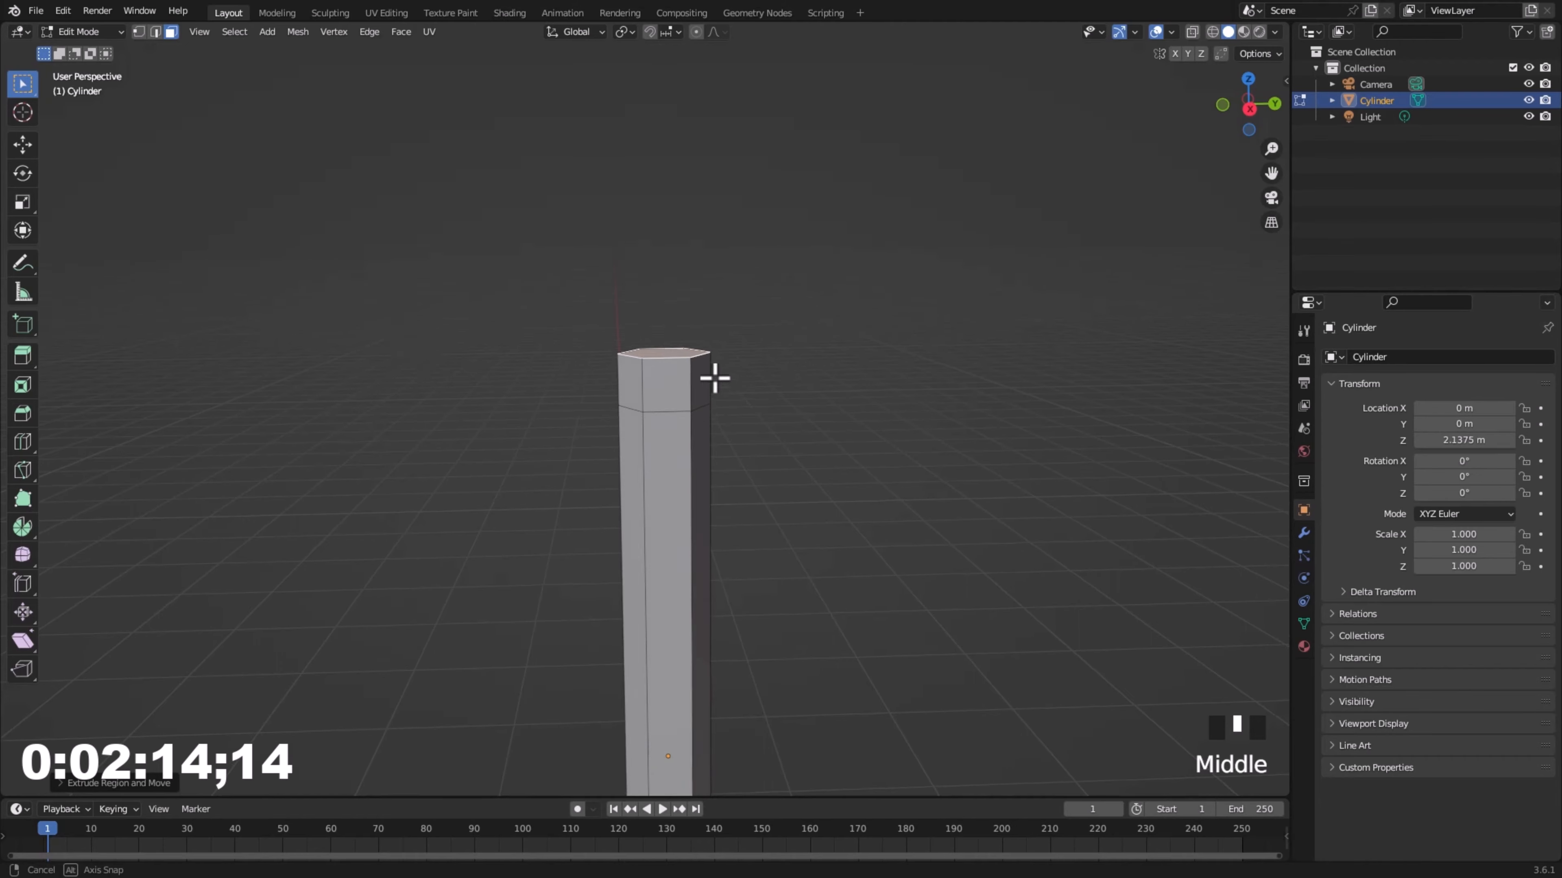
pyautogui.press('s')
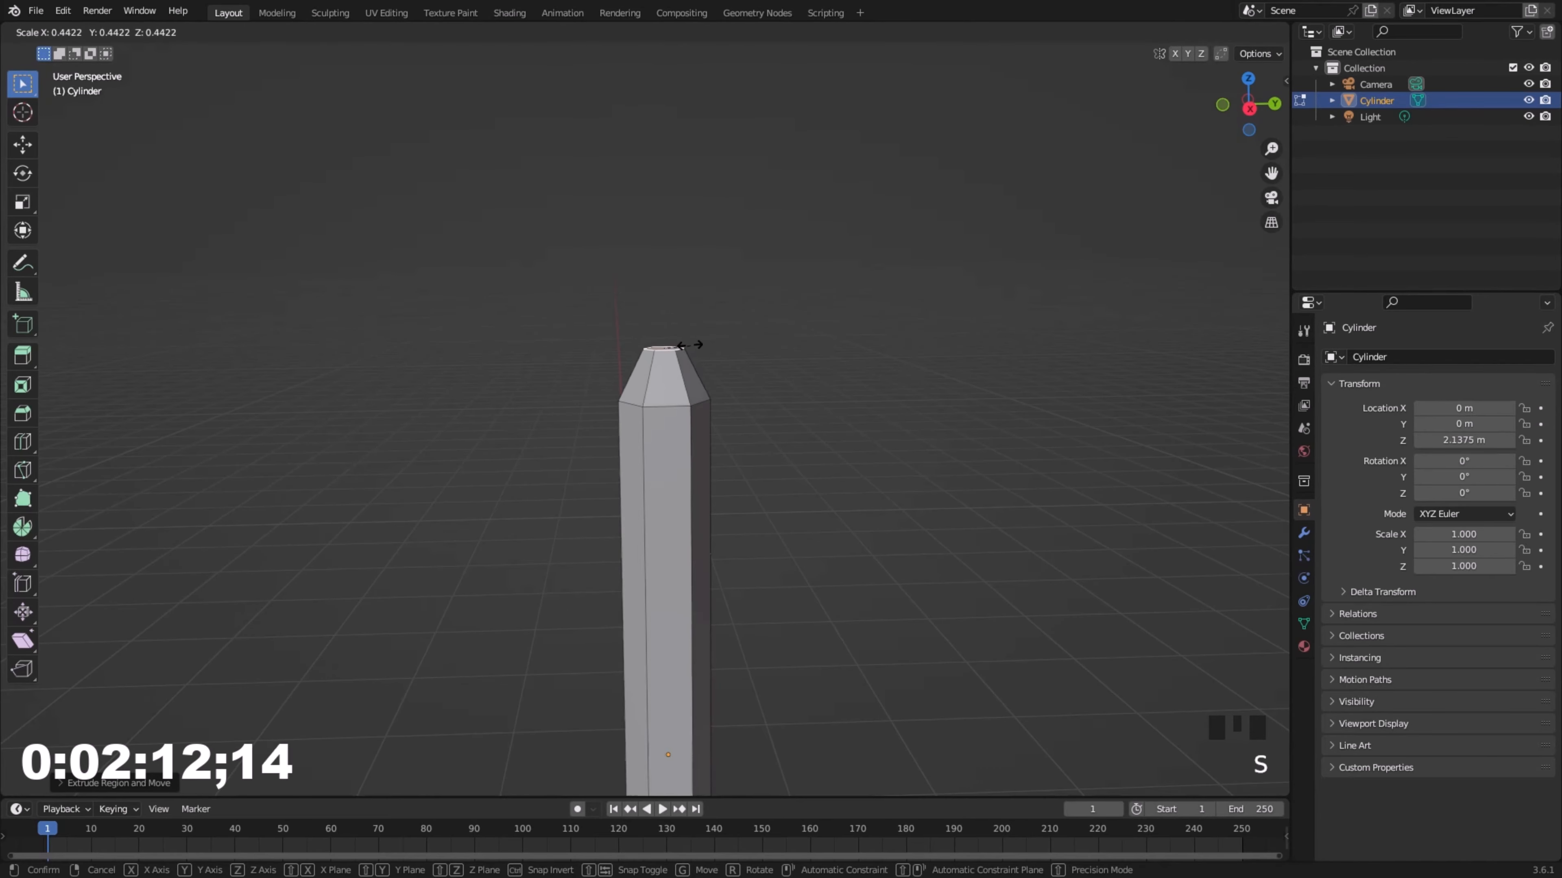
pyautogui.click(704, 354)
pyautogui.scroll(2, 704, 353)
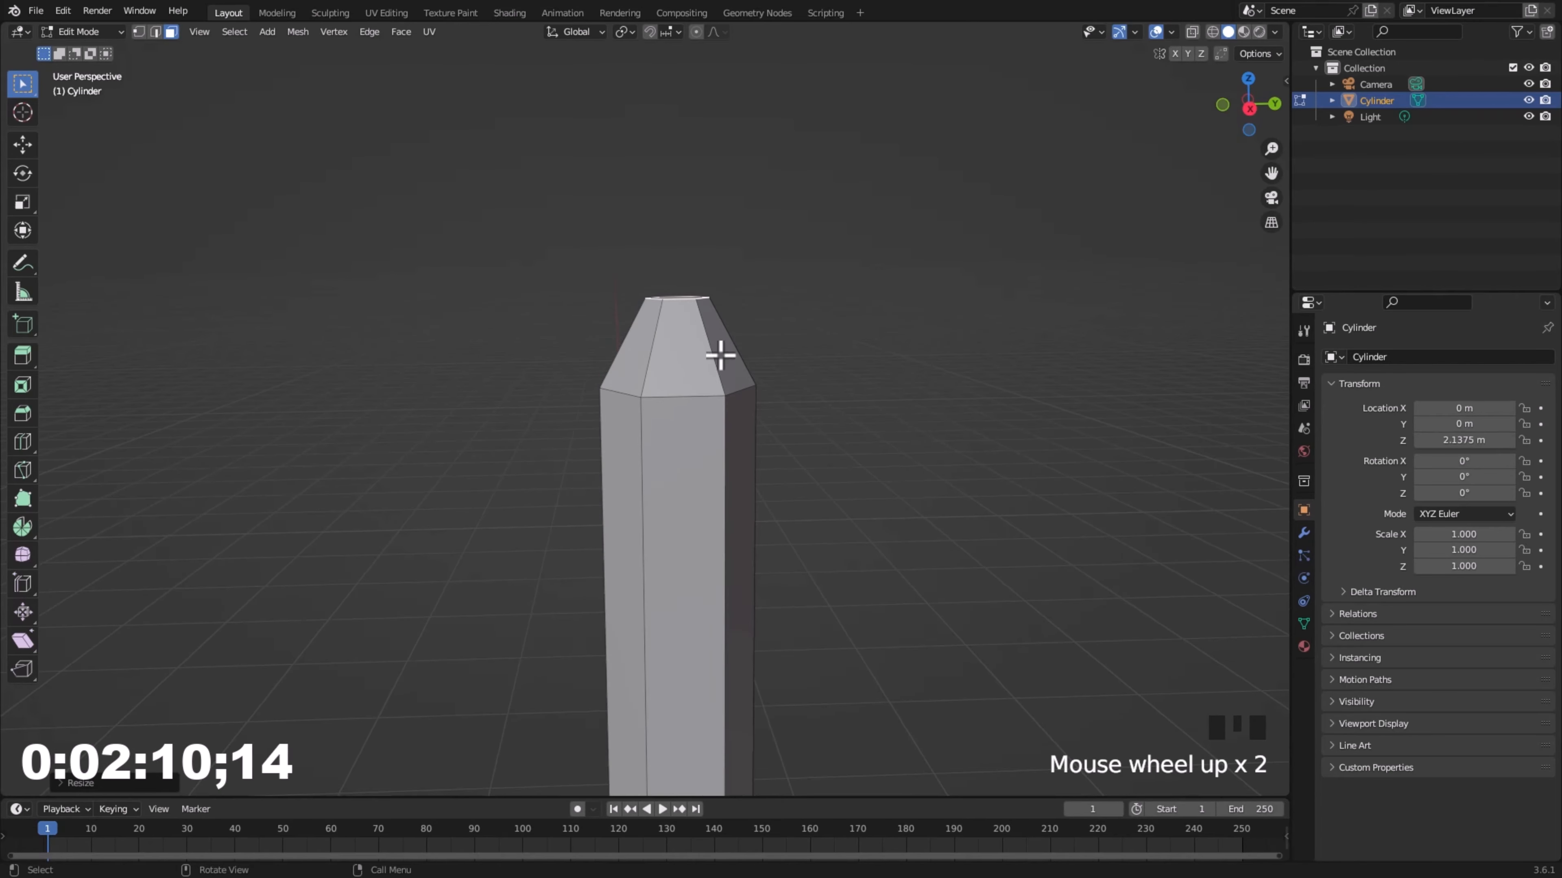
# - Extrude the small top face upward and collapse it to a single point to make a sharp tip
pyautogui.keyDown('shift'); pyautogui.moveTo(718, 353); pyautogui.dragTo(706, 396, button='middle'); pyautogui.keyUp('shift')
pyautogui.press('e')
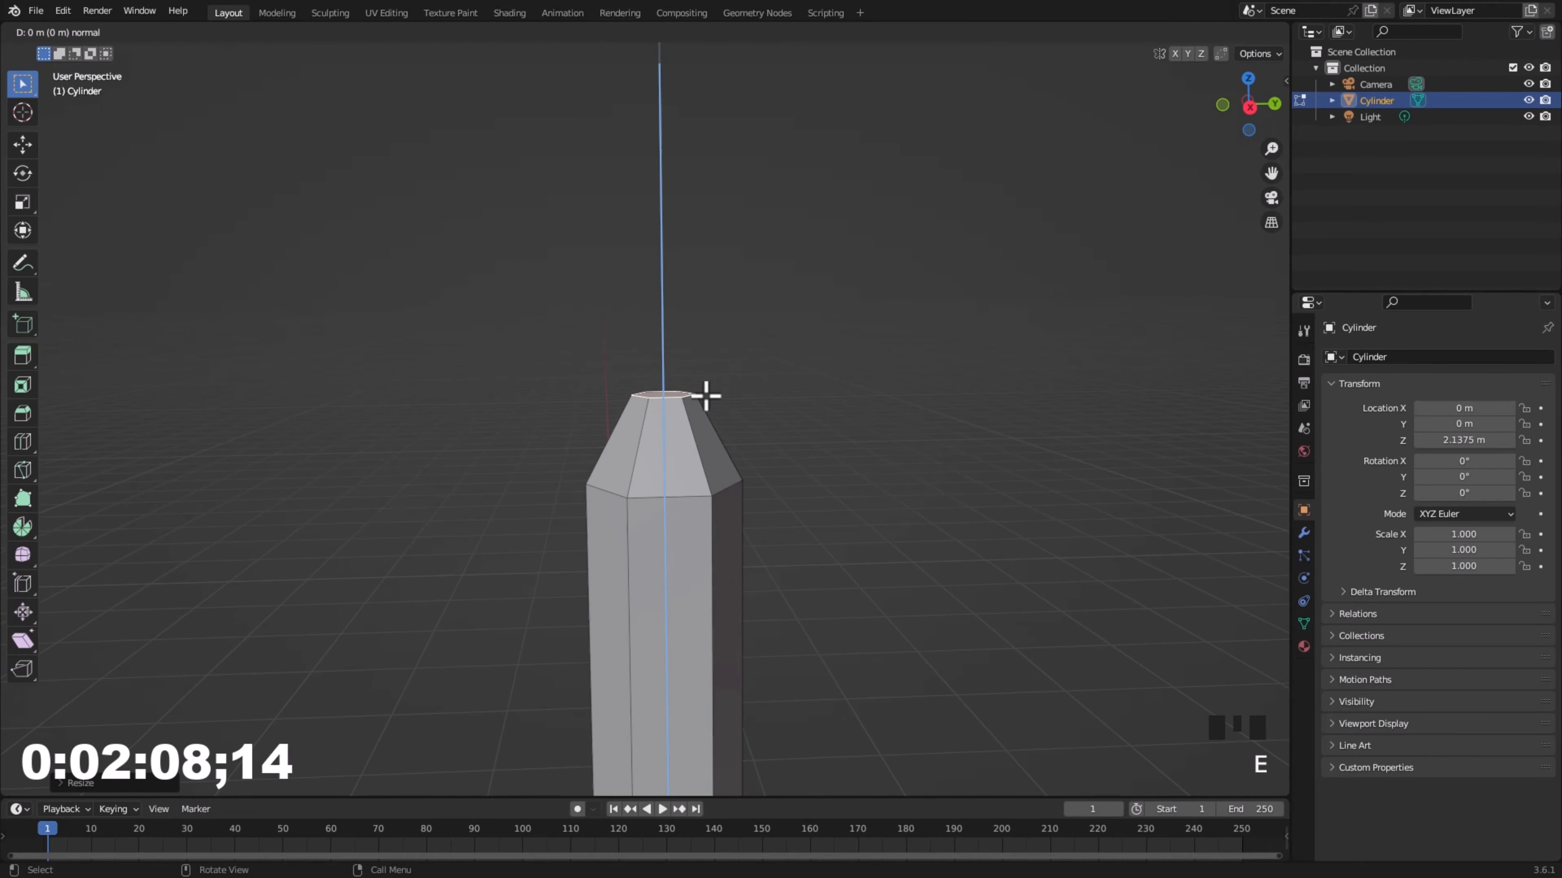
pyautogui.click(699, 355)
pyautogui.scroll(4, 707, 382)
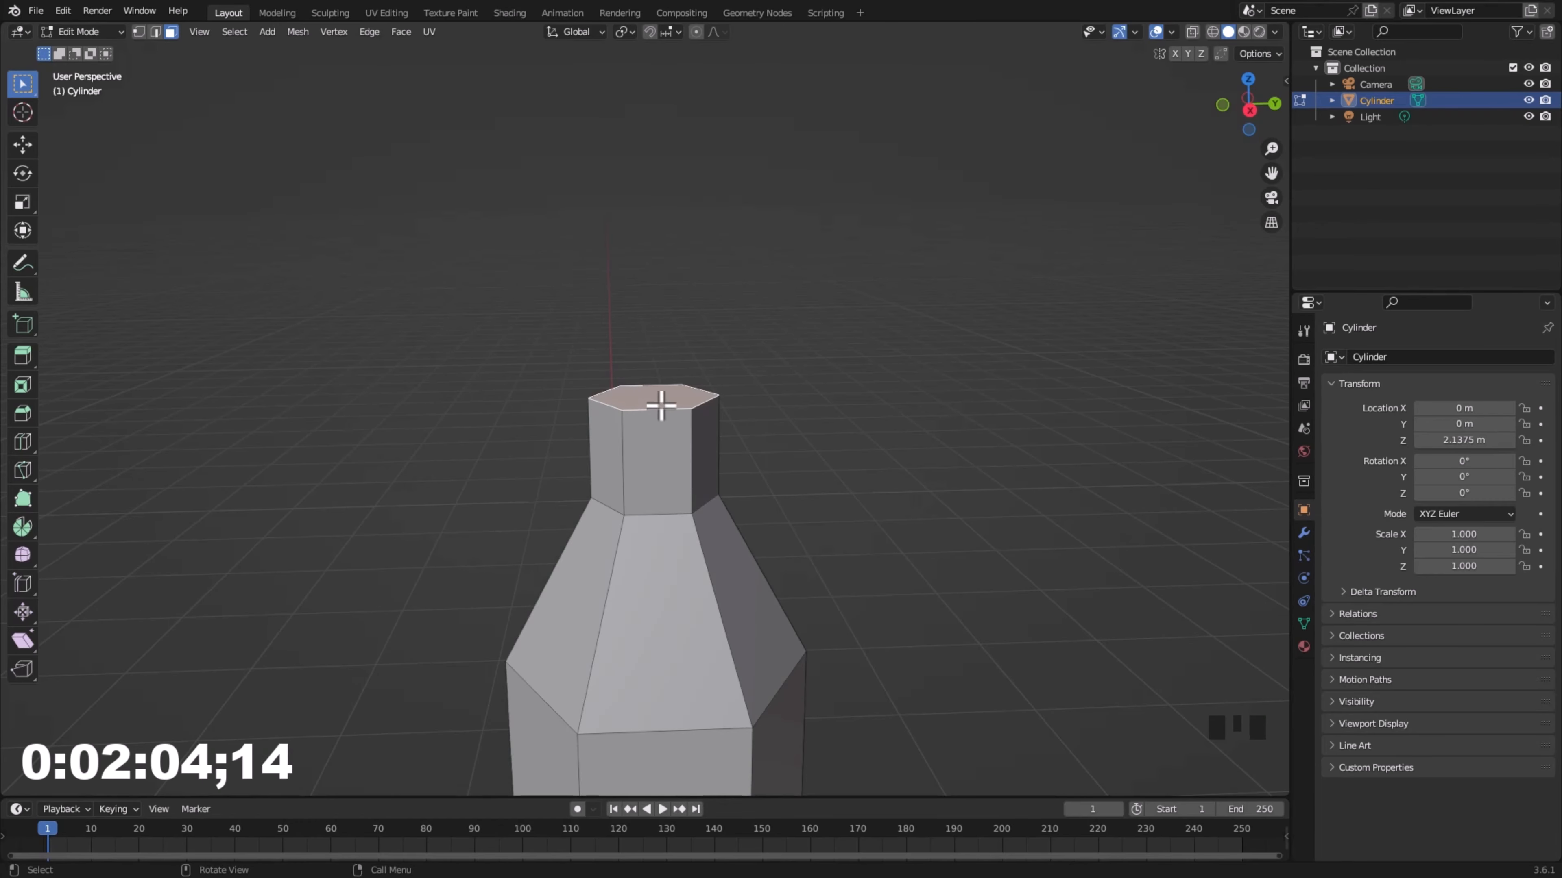
pyautogui.press('x')
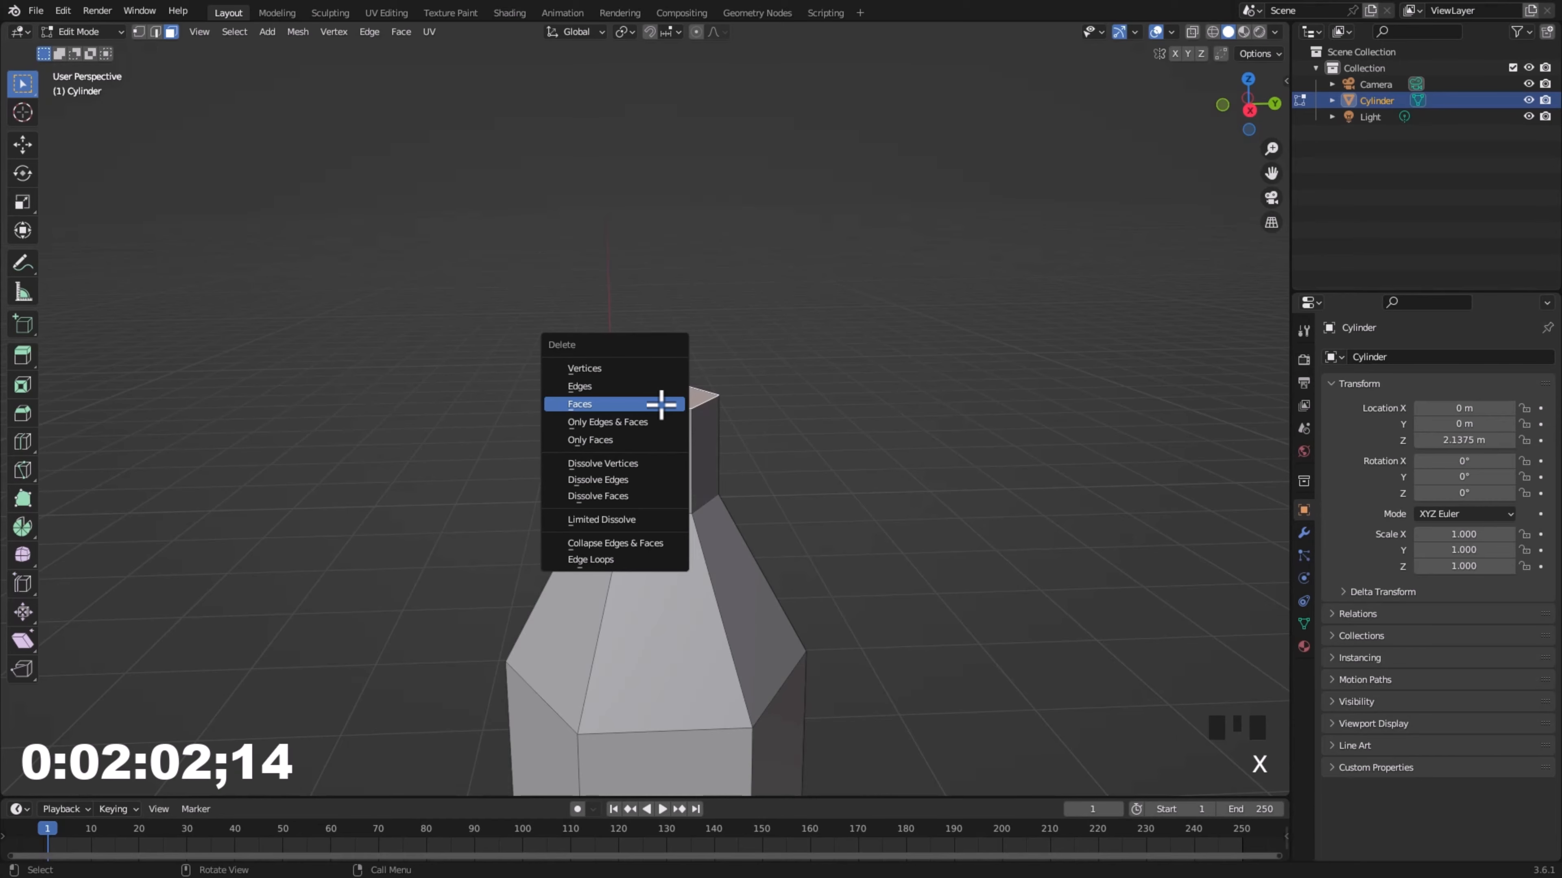
pyautogui.click(667, 544)
pyautogui.scroll(10, 913, 486)
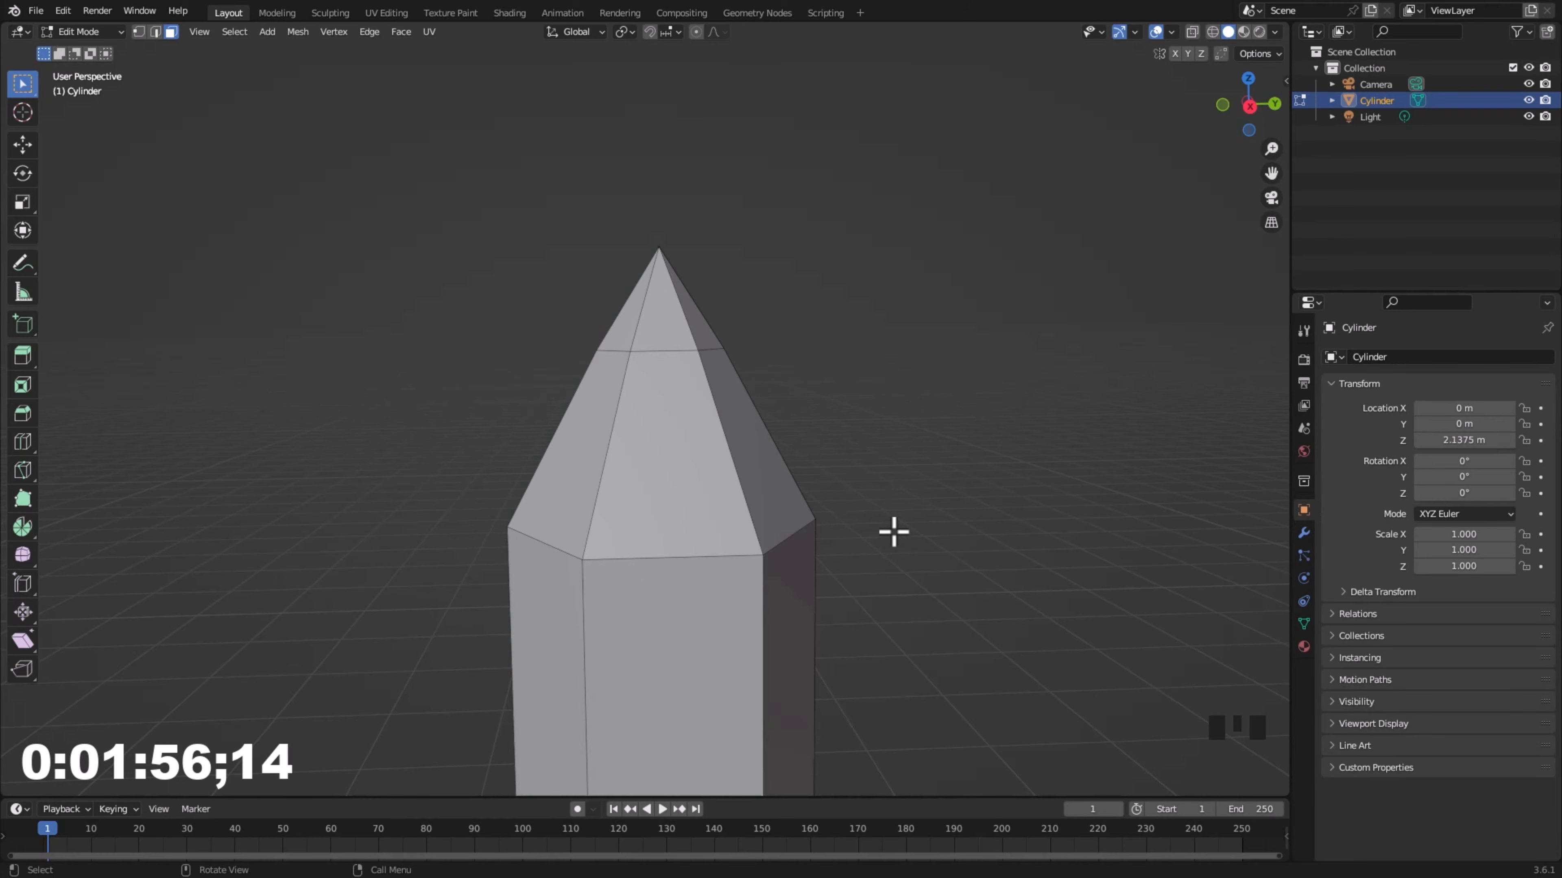
# - Add an edge loop around the tapered section and slide it by about 0.45 toward the taper's base
pyautogui.scroll(-2, 893, 532)
pyautogui.click(155, 31)
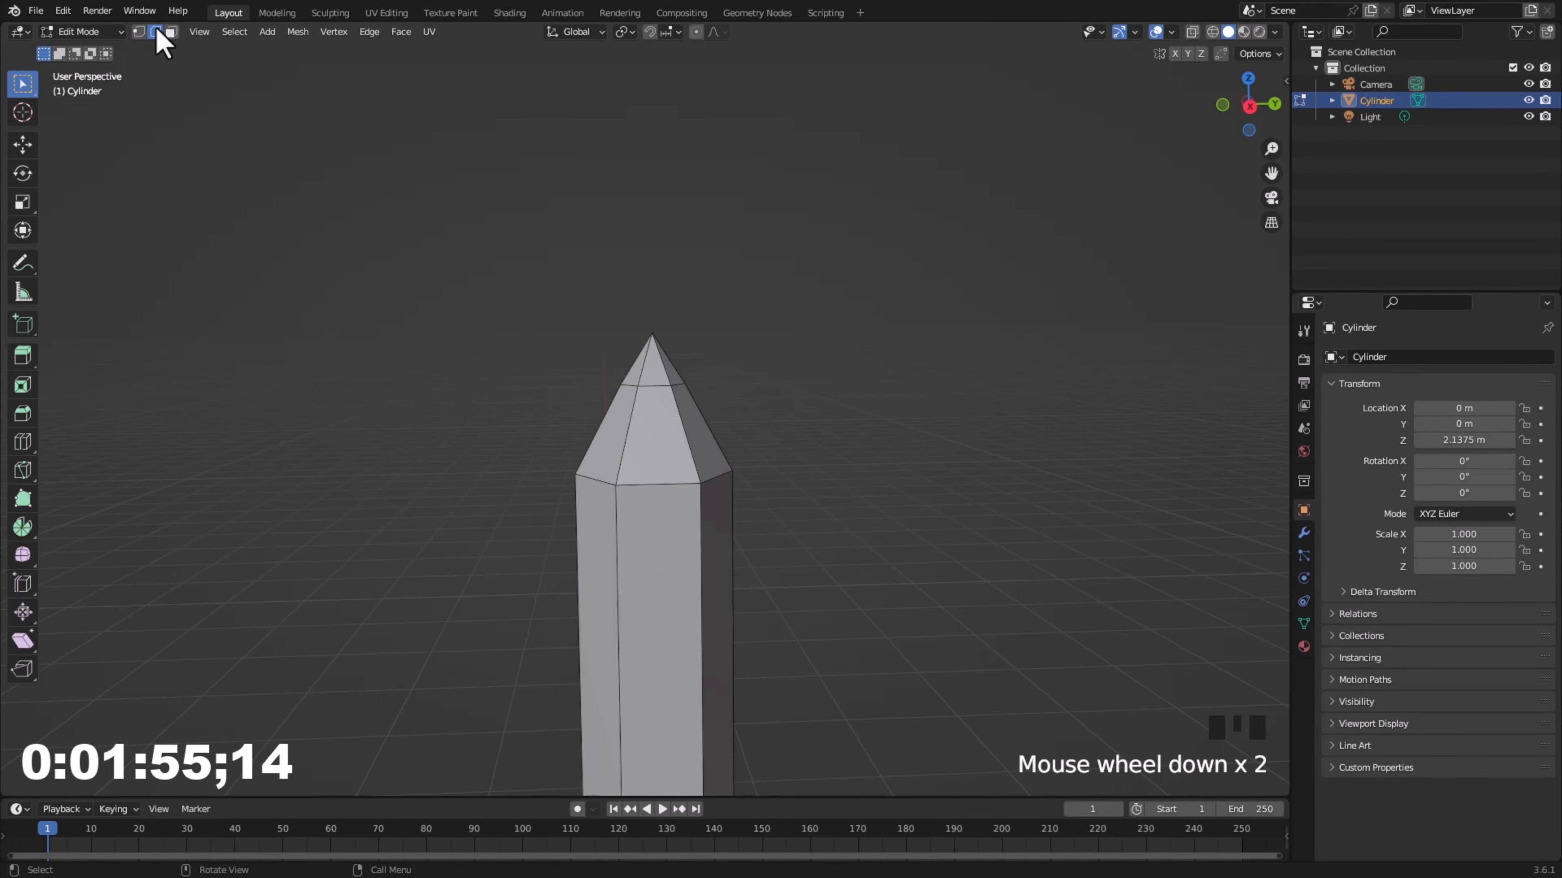
pyautogui.hotkey('ctrl', 'r')
pyautogui.click(652, 444)
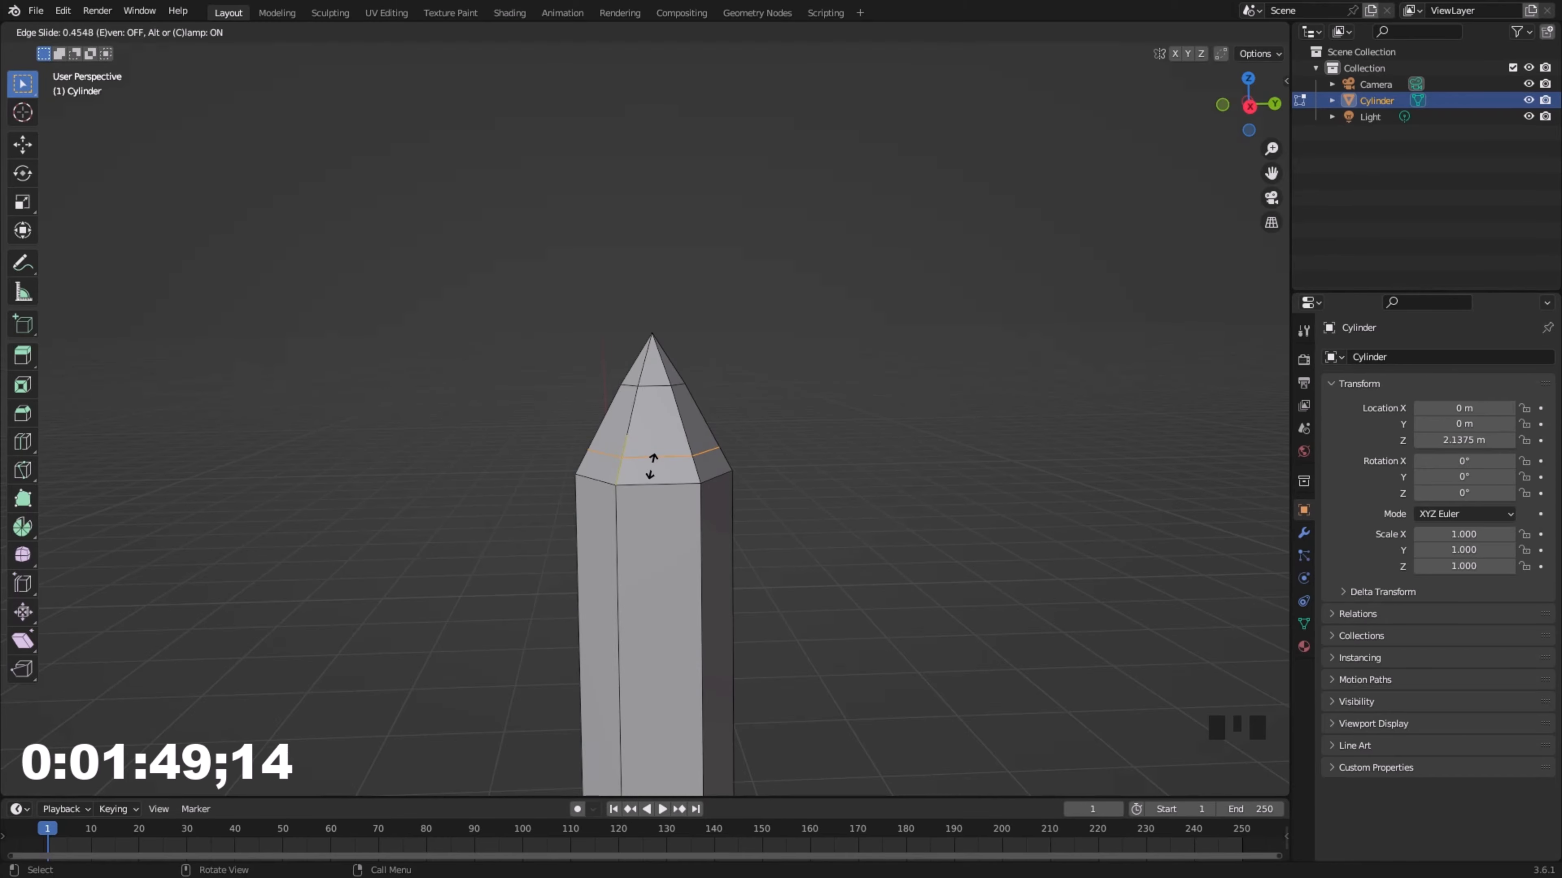
pyautogui.click(652, 466)
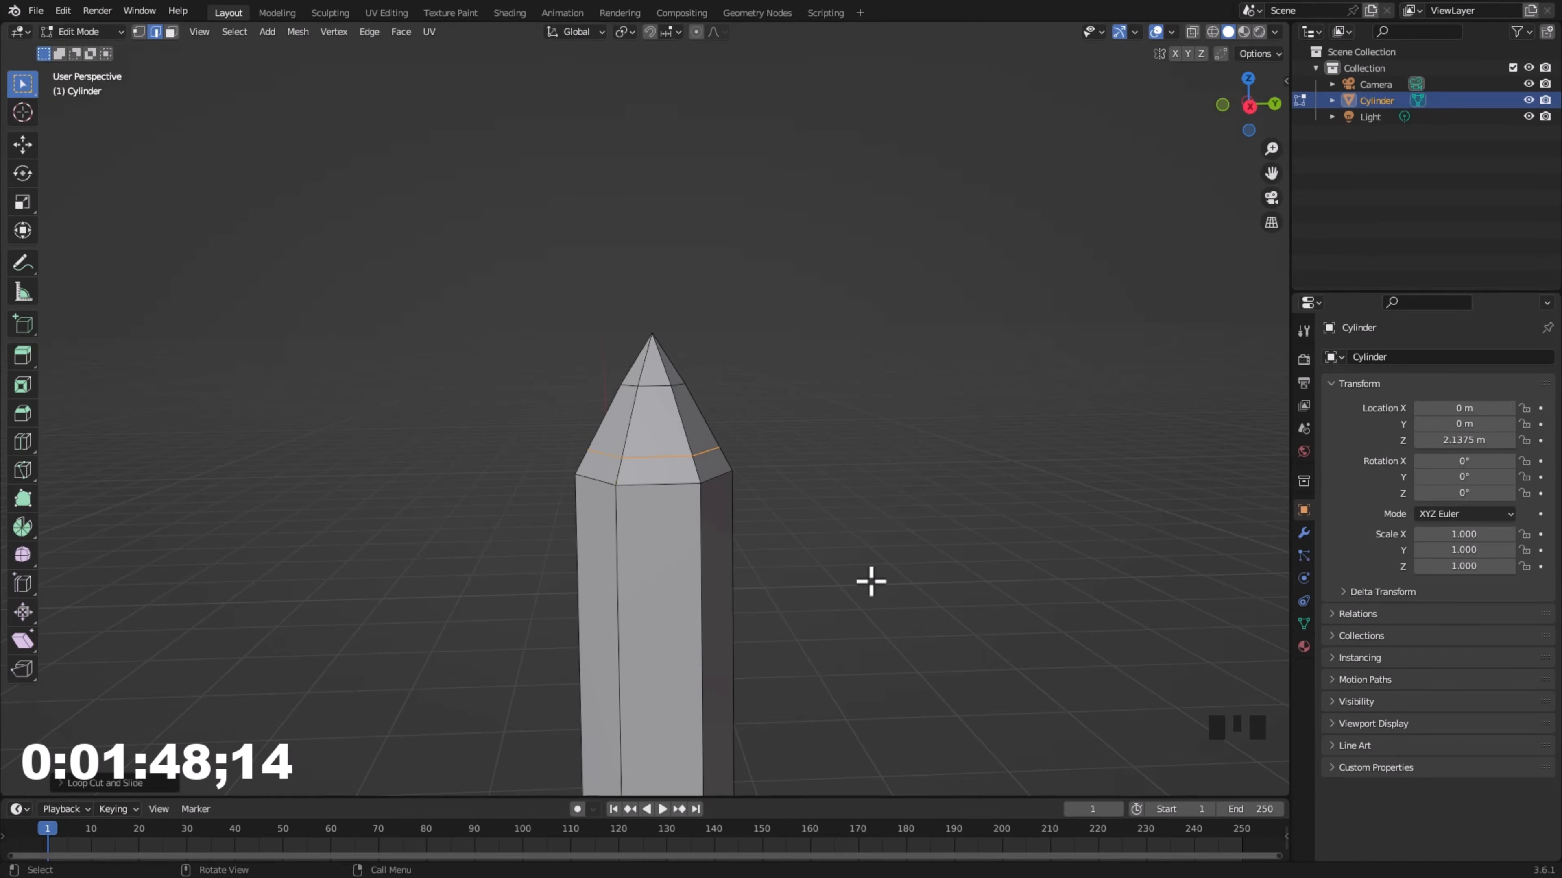
# - Select the edge loop where the taper meets the straight shaft and bevel it with three segments
pyautogui.scroll(2, 756, 523)
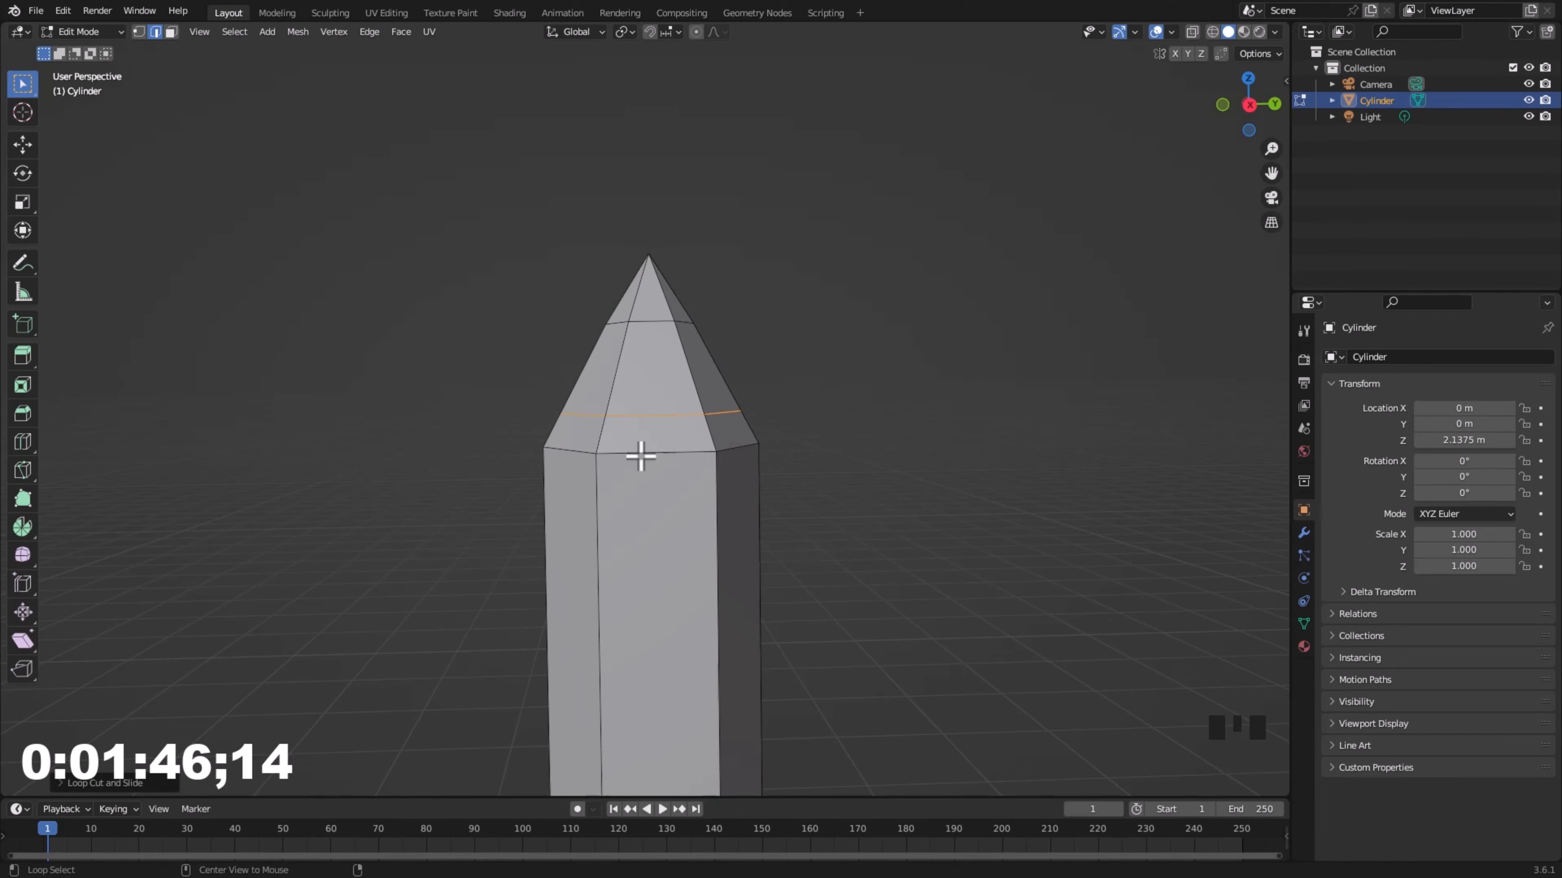
pyautogui.keyDown('alt'); pyautogui.click(639, 453); pyautogui.keyUp('alt')
pyautogui.hotkey('ctrl', 'b')
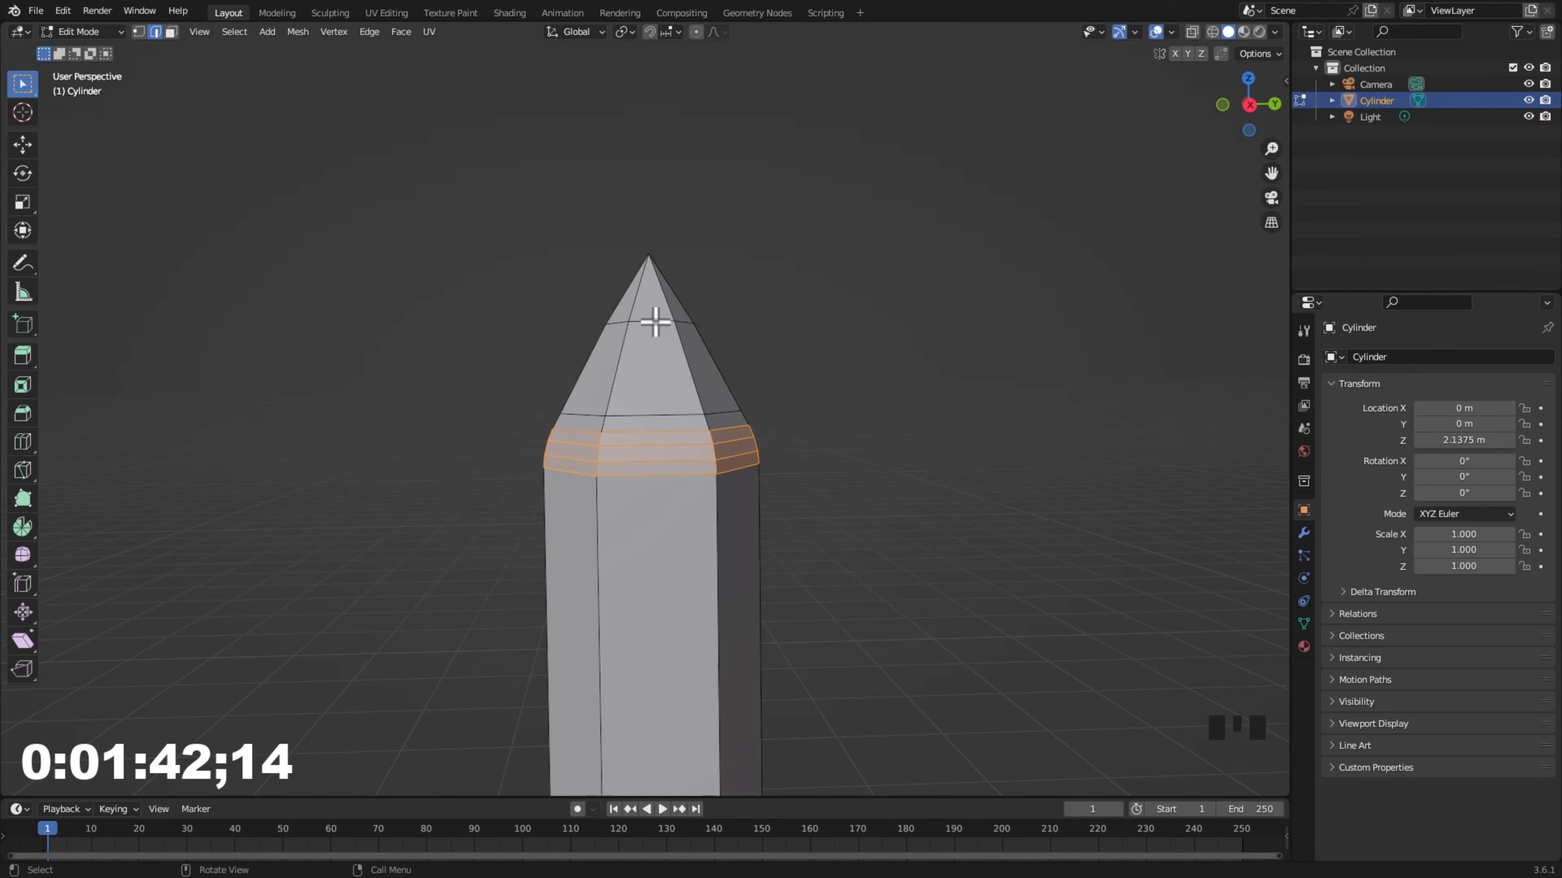
pyautogui.click(650, 322)
# - Select the edge loop just below the pointed tip, slide it downward along the taper, and scale it to about 0.93
pyautogui.keyDown('alt'); pyautogui.click(651, 321); pyautogui.keyUp('alt')
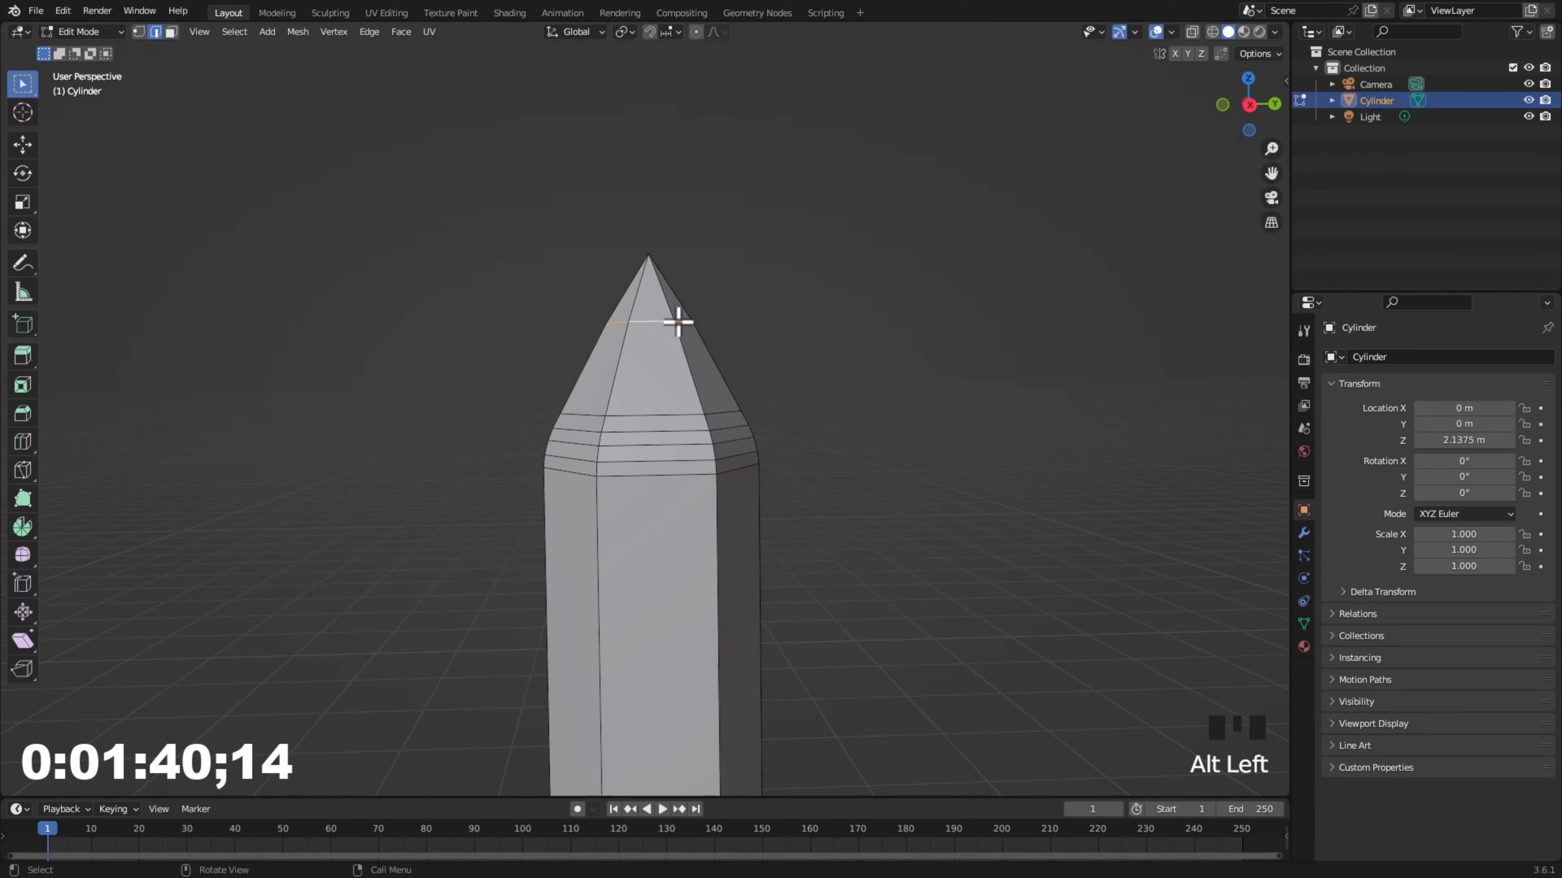
pyautogui.press('g')
pyautogui.press('g')
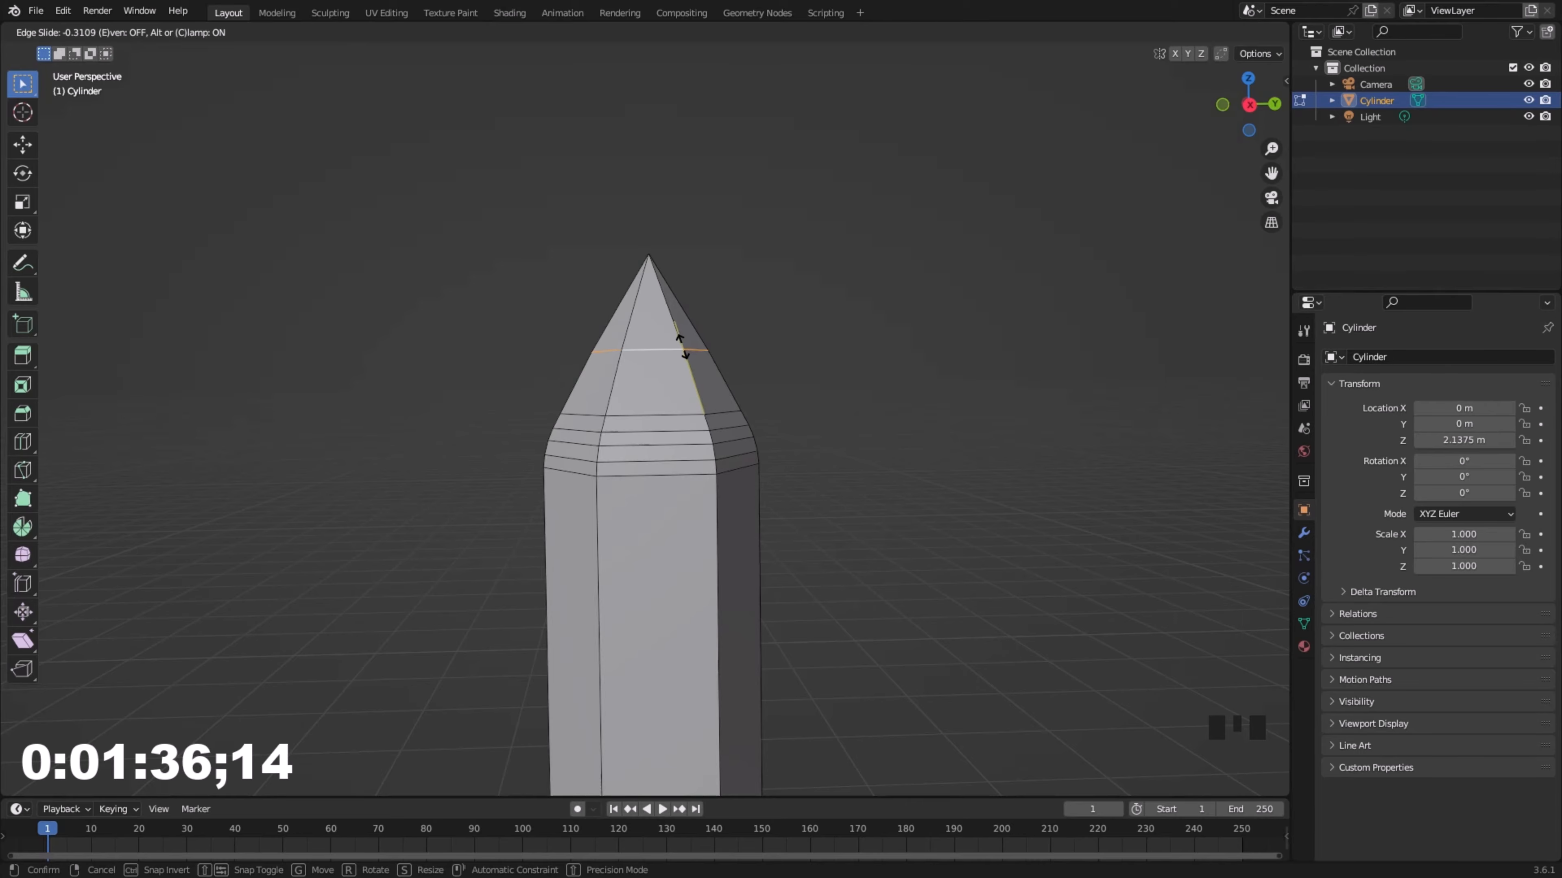
pyautogui.click(680, 332)
pyautogui.scroll(-2, 710, 399)
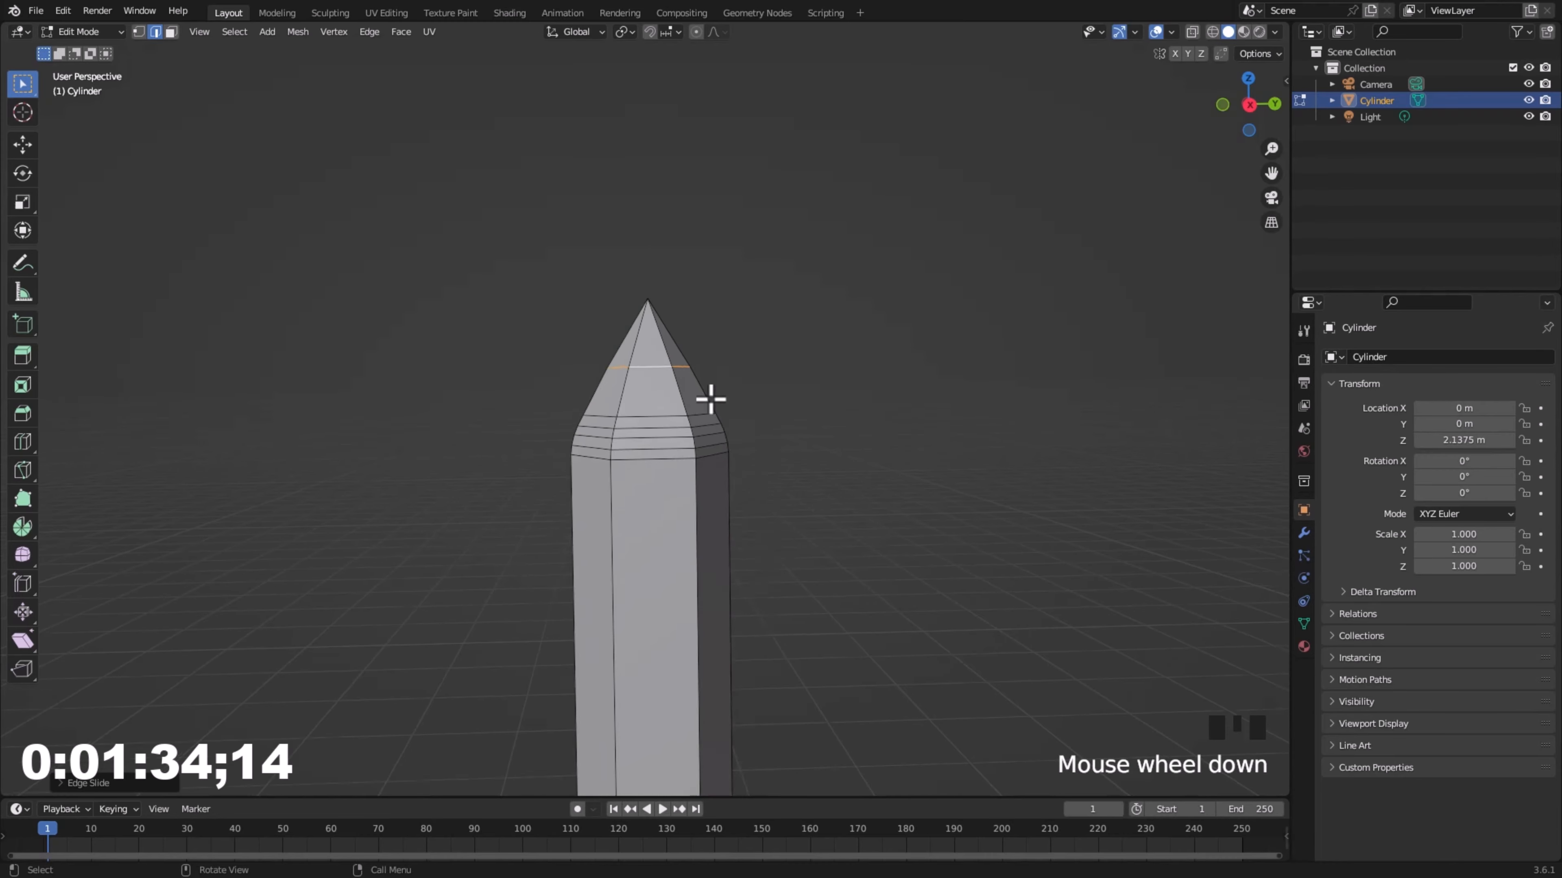
pyautogui.scroll(3, 710, 398)
pyautogui.press('s')
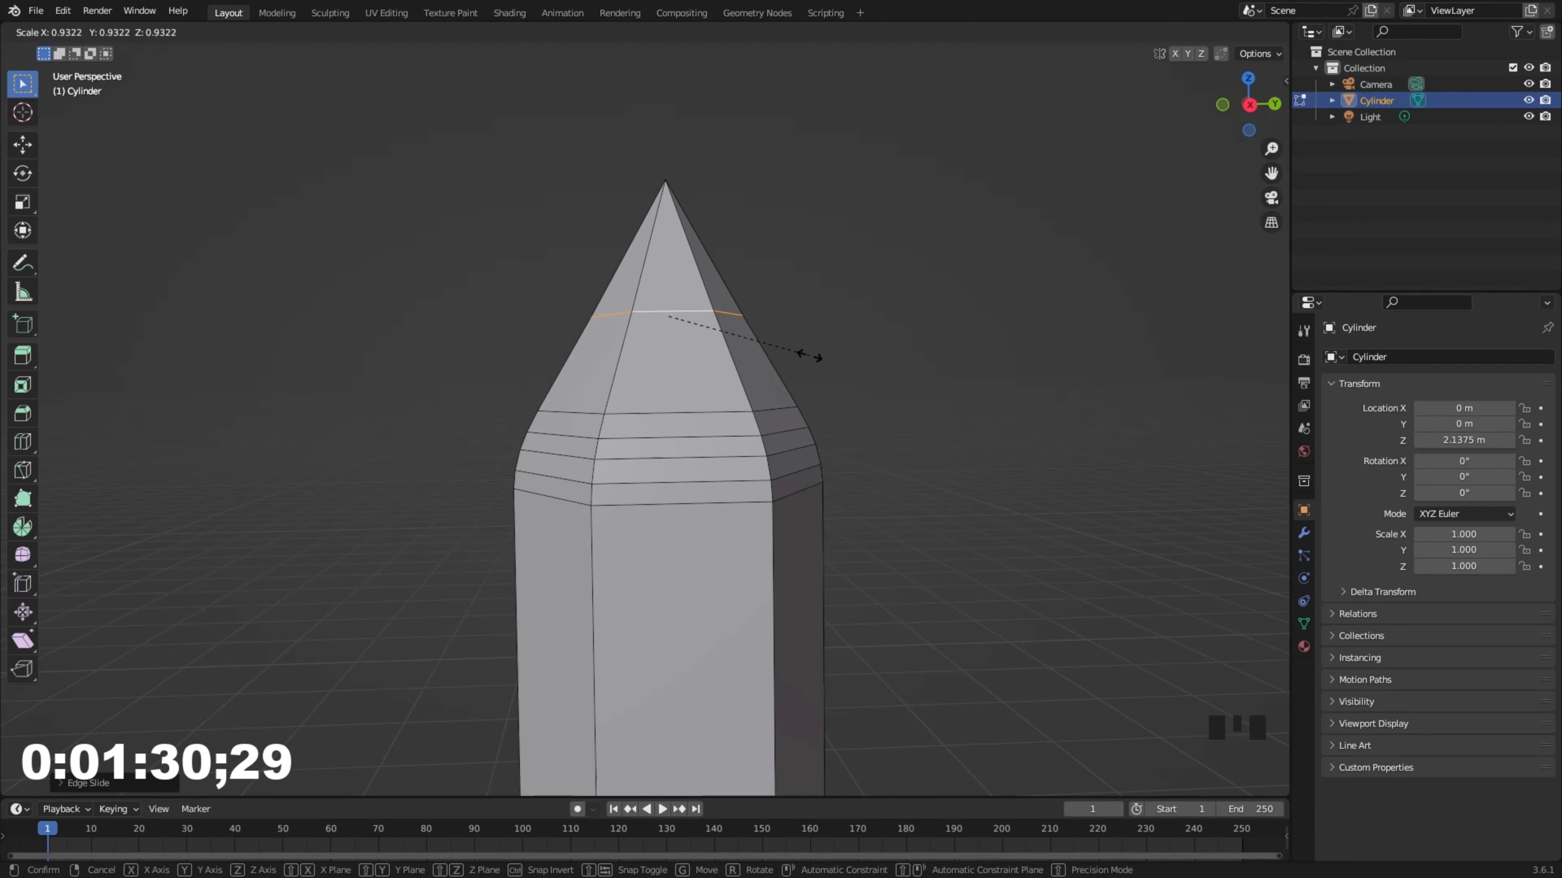
pyautogui.click(807, 353)
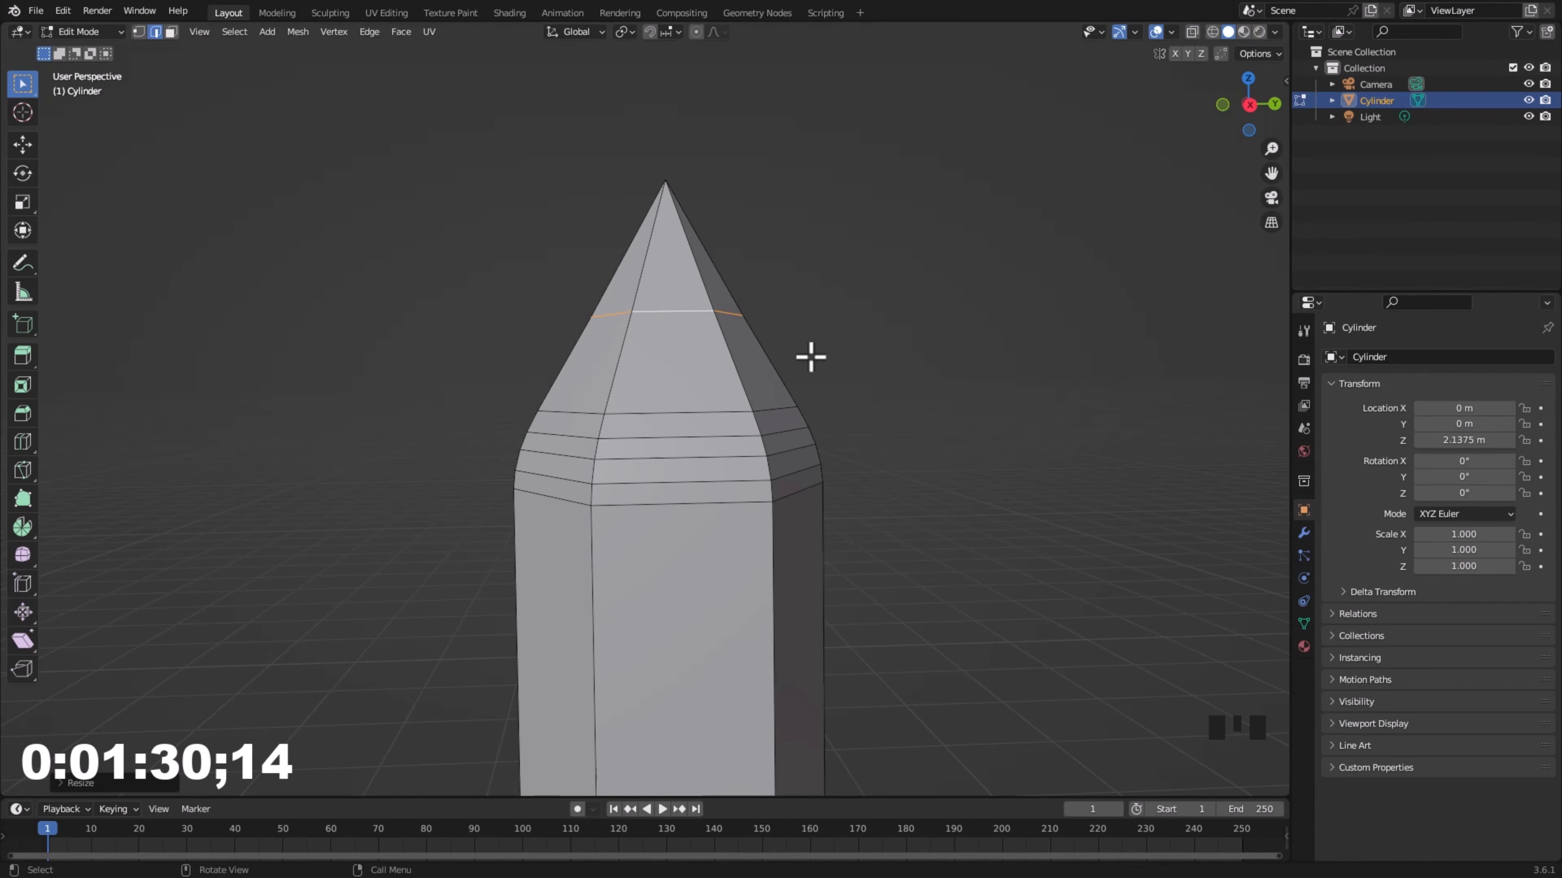
# - Apply Shade Auto Smooth to the cylinder in Object Mode with Material Preview shading, and deselect it
pyautogui.rightClick(646, 393)
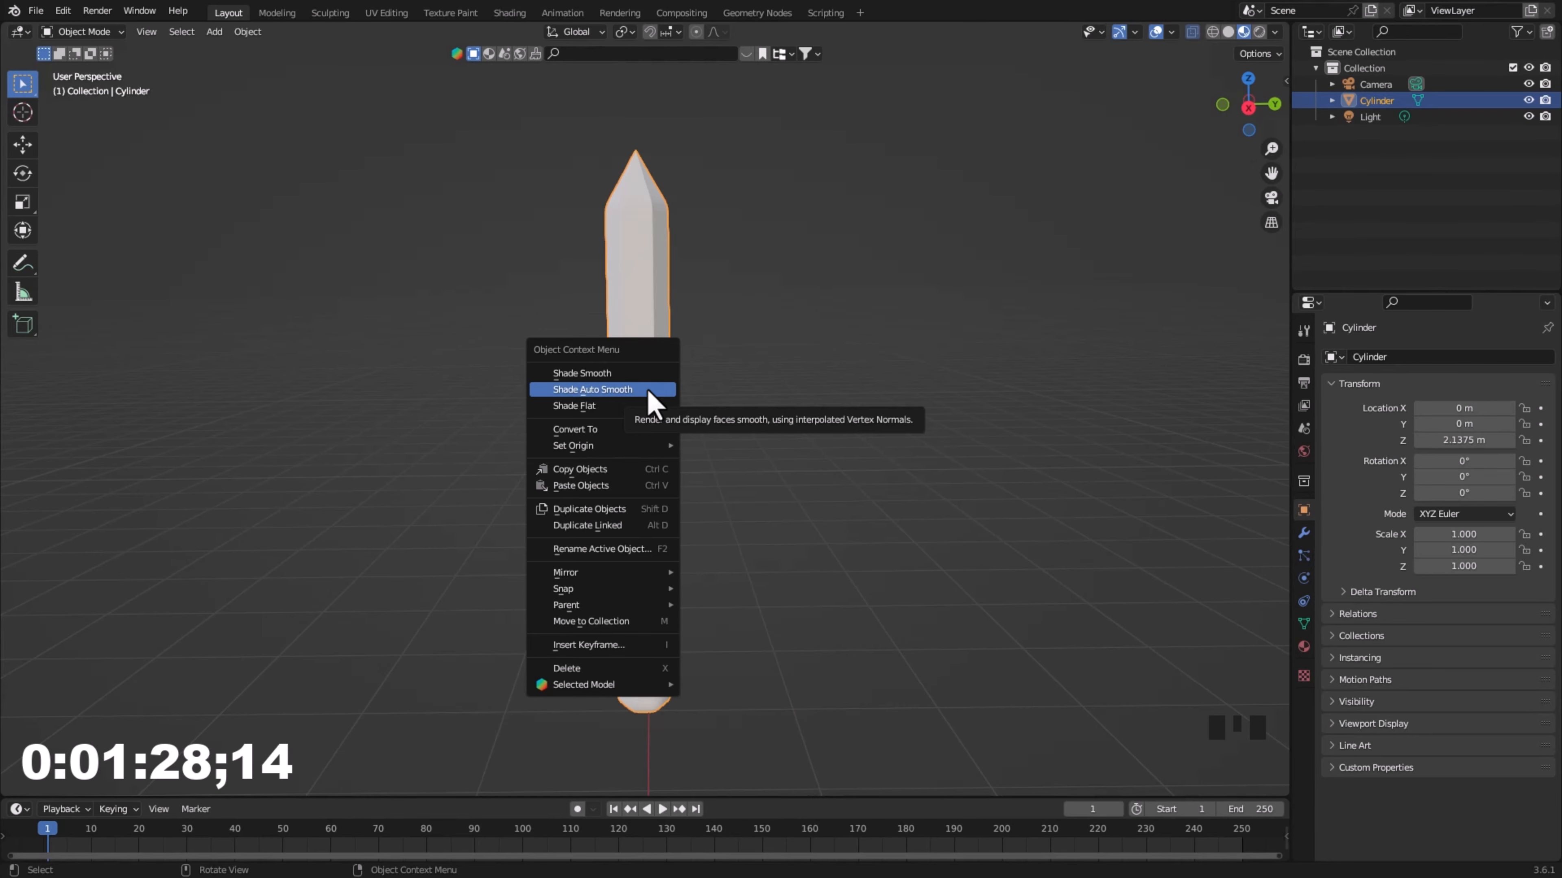
pyautogui.click(615, 389)
pyautogui.scroll(2, 867, 550)
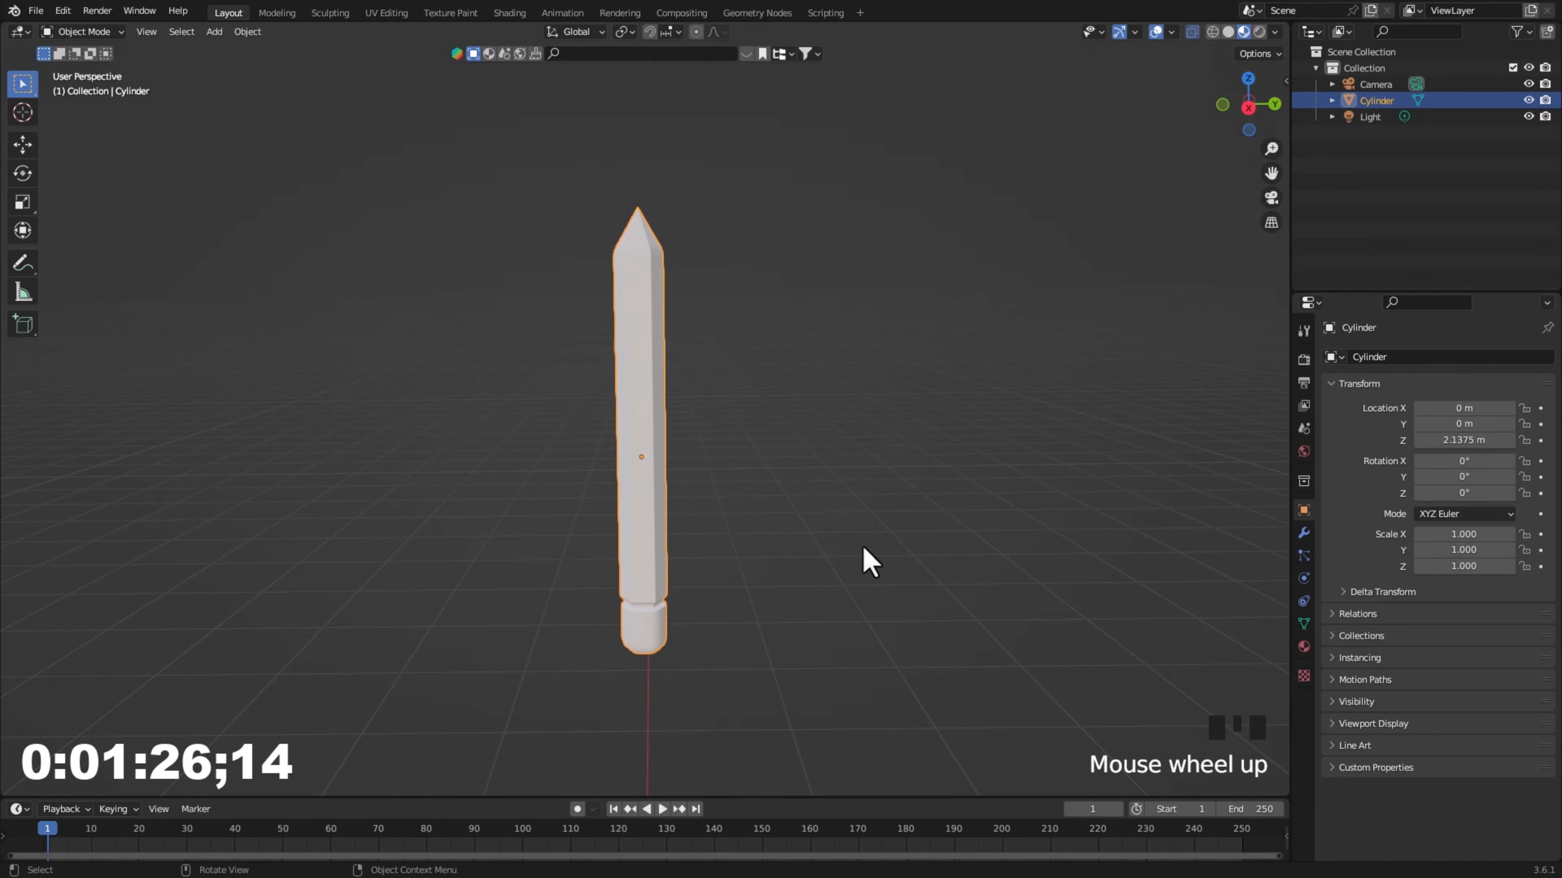
pyautogui.click(864, 557)
# - Add a mesh plane at the origin and scale it up into a large ground surface under the shaft
pyautogui.scroll(-2, 850, 579)
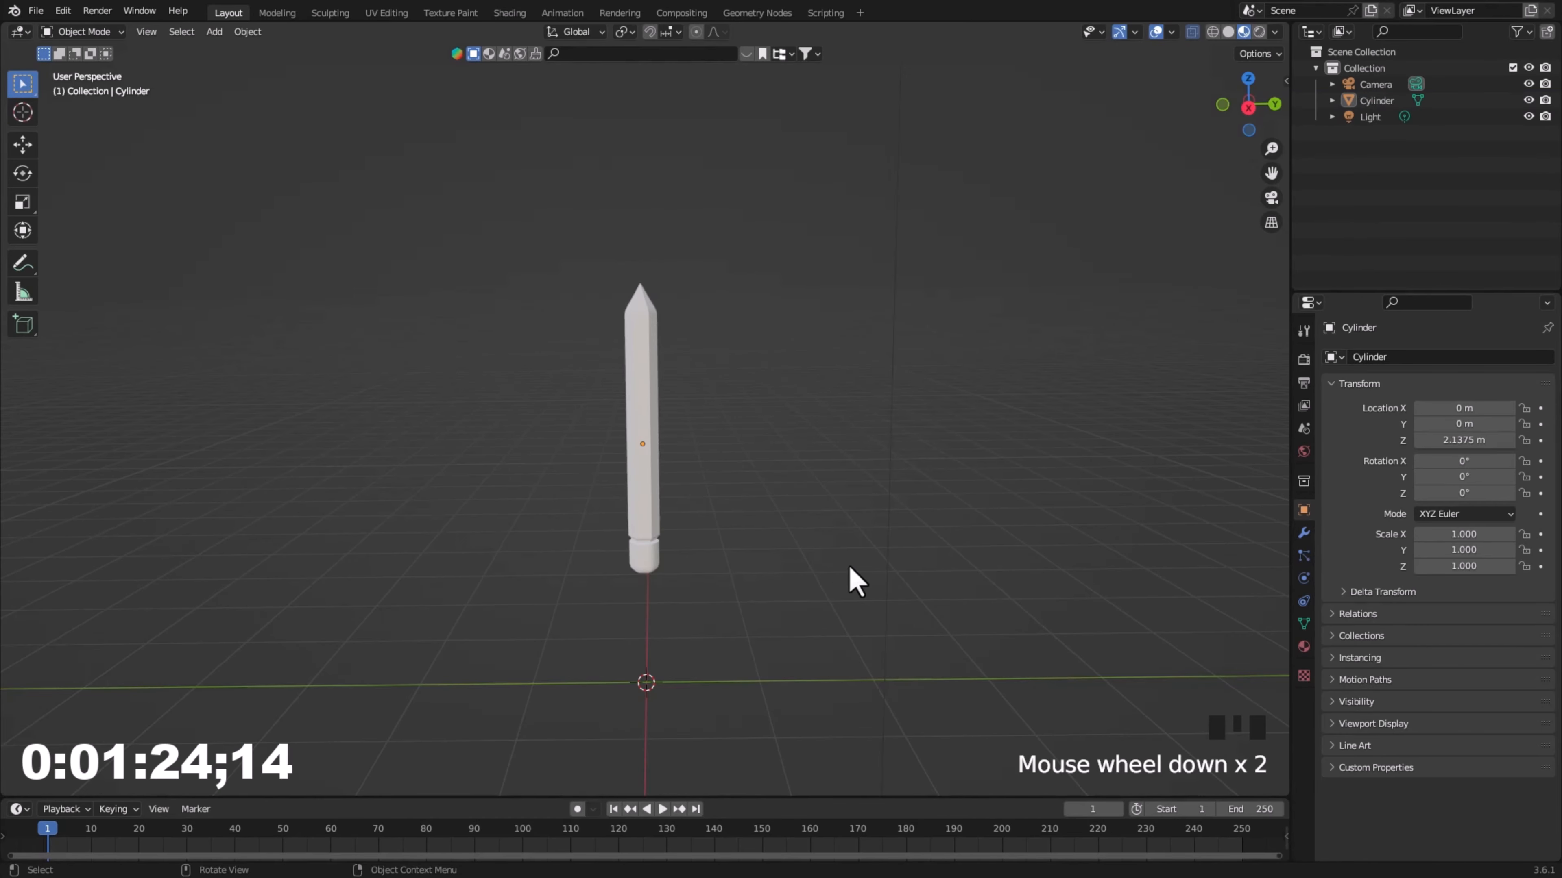
pyautogui.scroll(1, 851, 579)
pyautogui.hotkey('shift', 'a')
pyautogui.moveTo(540, 468)
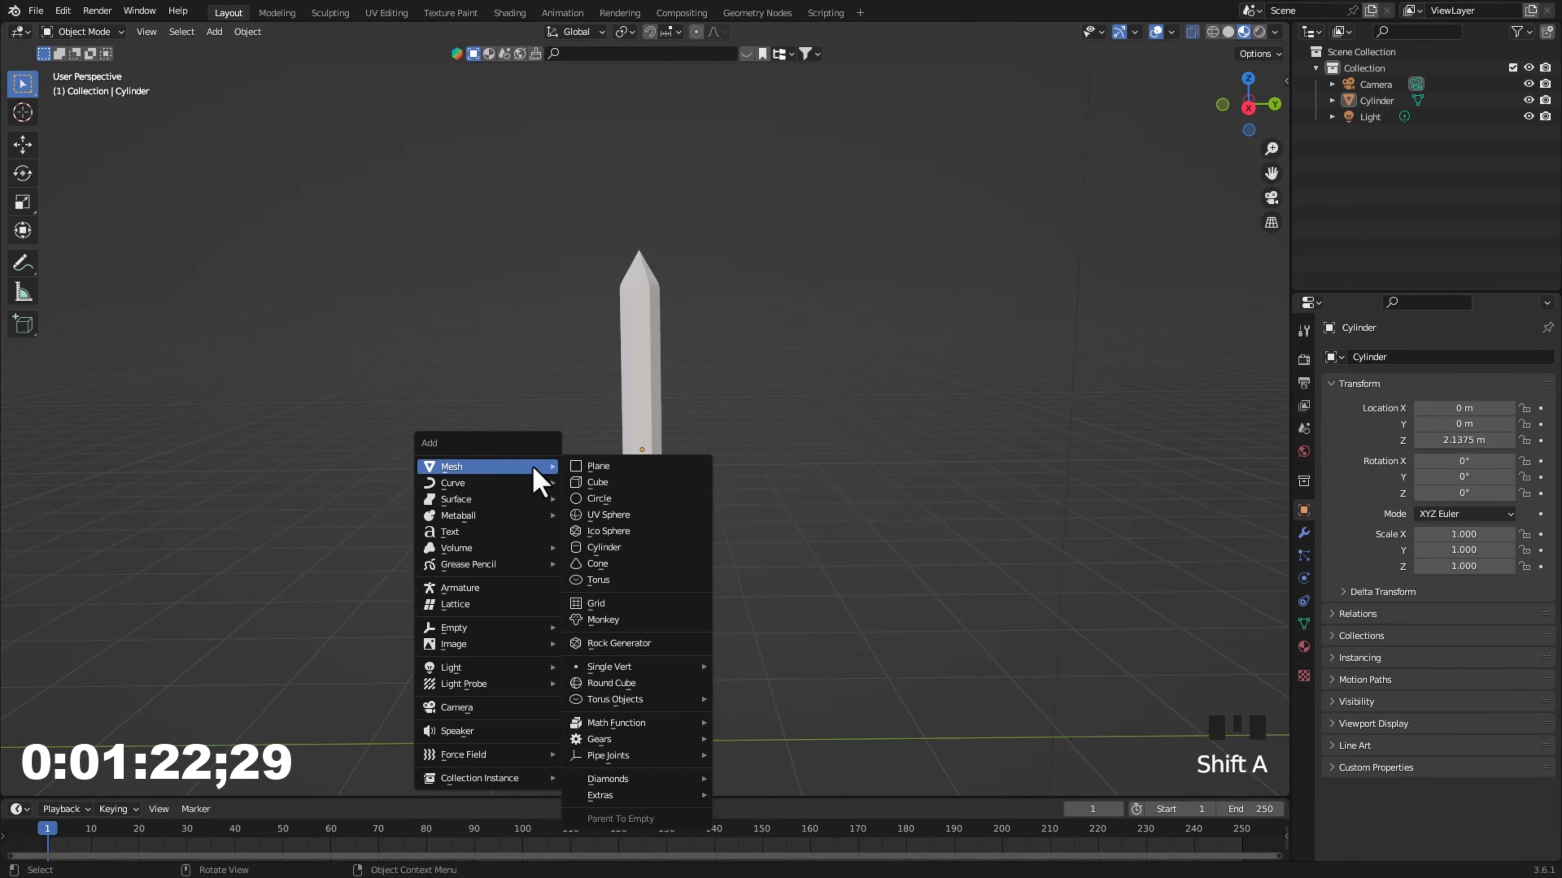
pyautogui.click(656, 467)
pyautogui.press('s')
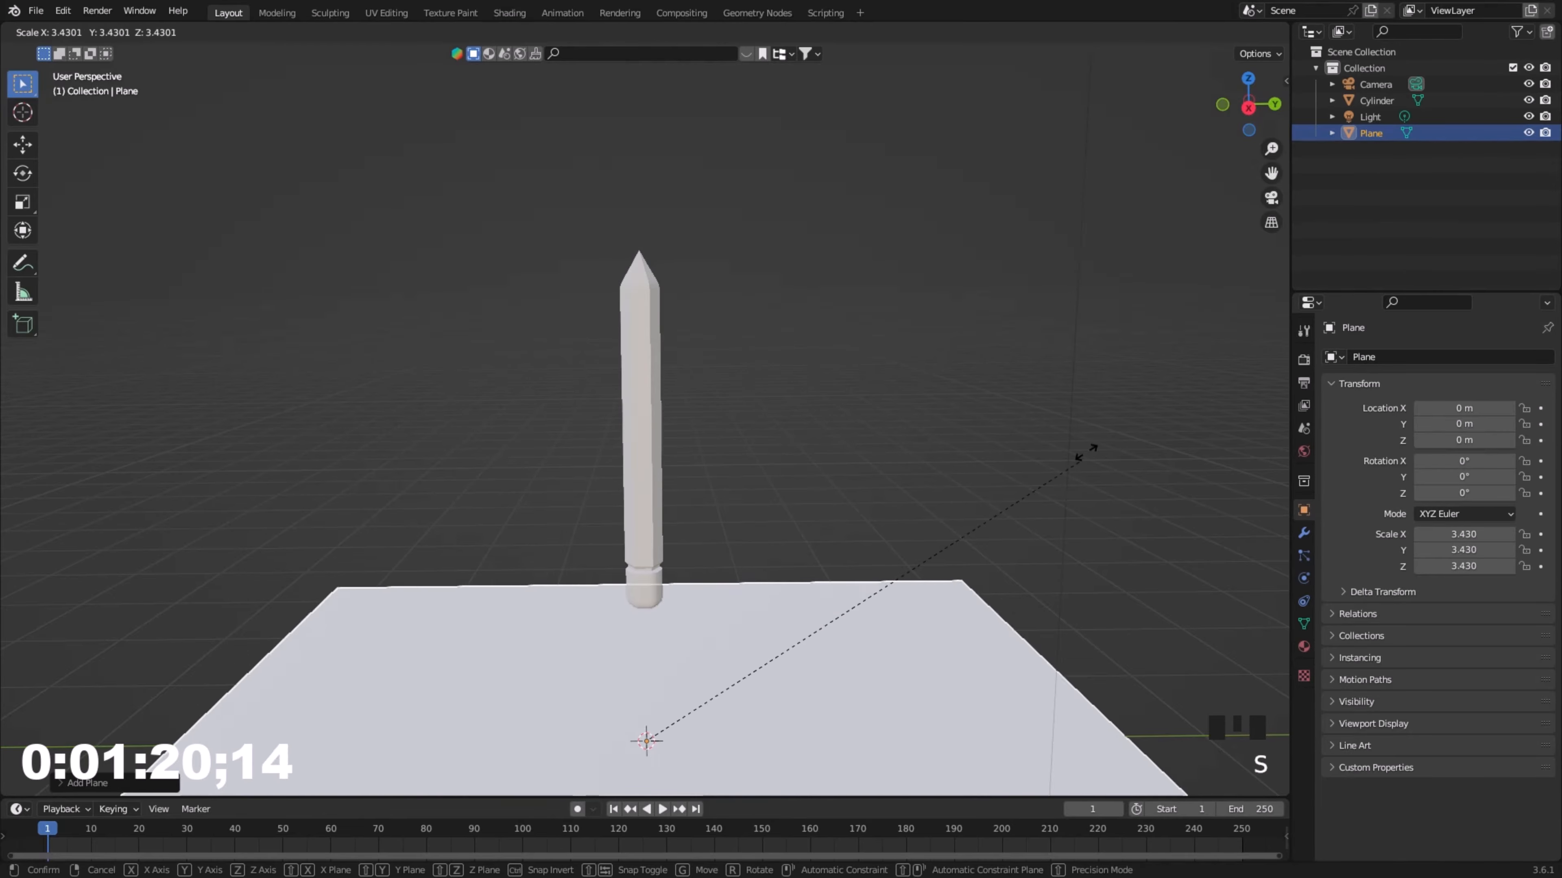
pyautogui.click(860, 425)
# - Create a new material on the cylinder and set its base color to a saturated blue-violet
pyautogui.click(642, 430)
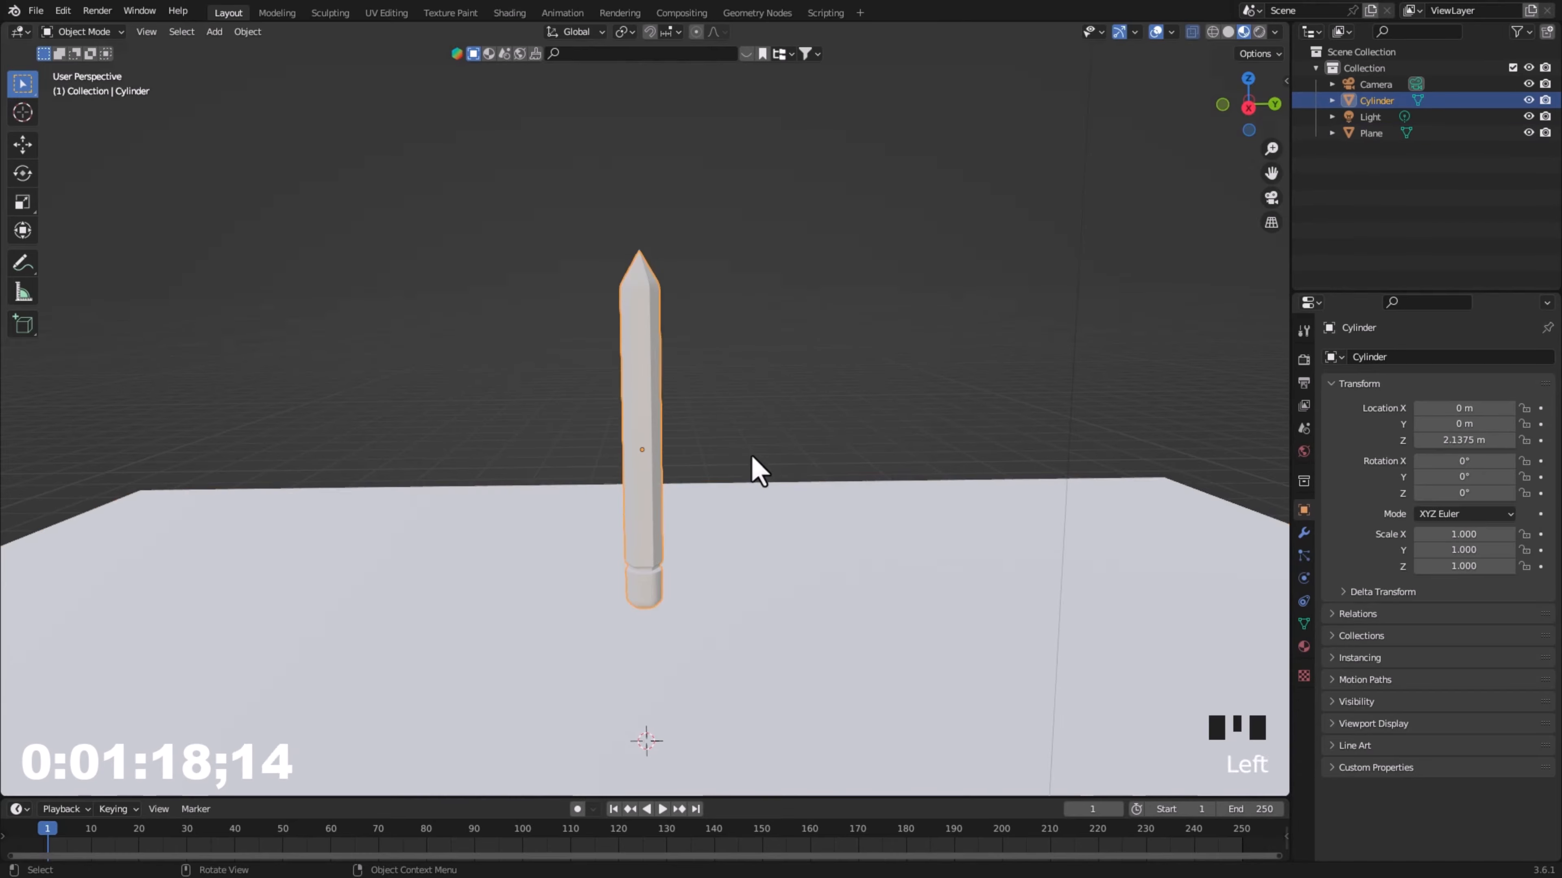
pyautogui.scroll(3, 761, 476)
pyautogui.keyDown('shift'); pyautogui.moveTo(762, 476); pyautogui.dragTo(760, 453, button='middle'); pyautogui.keyUp('shift')
pyautogui.click(1303, 646)
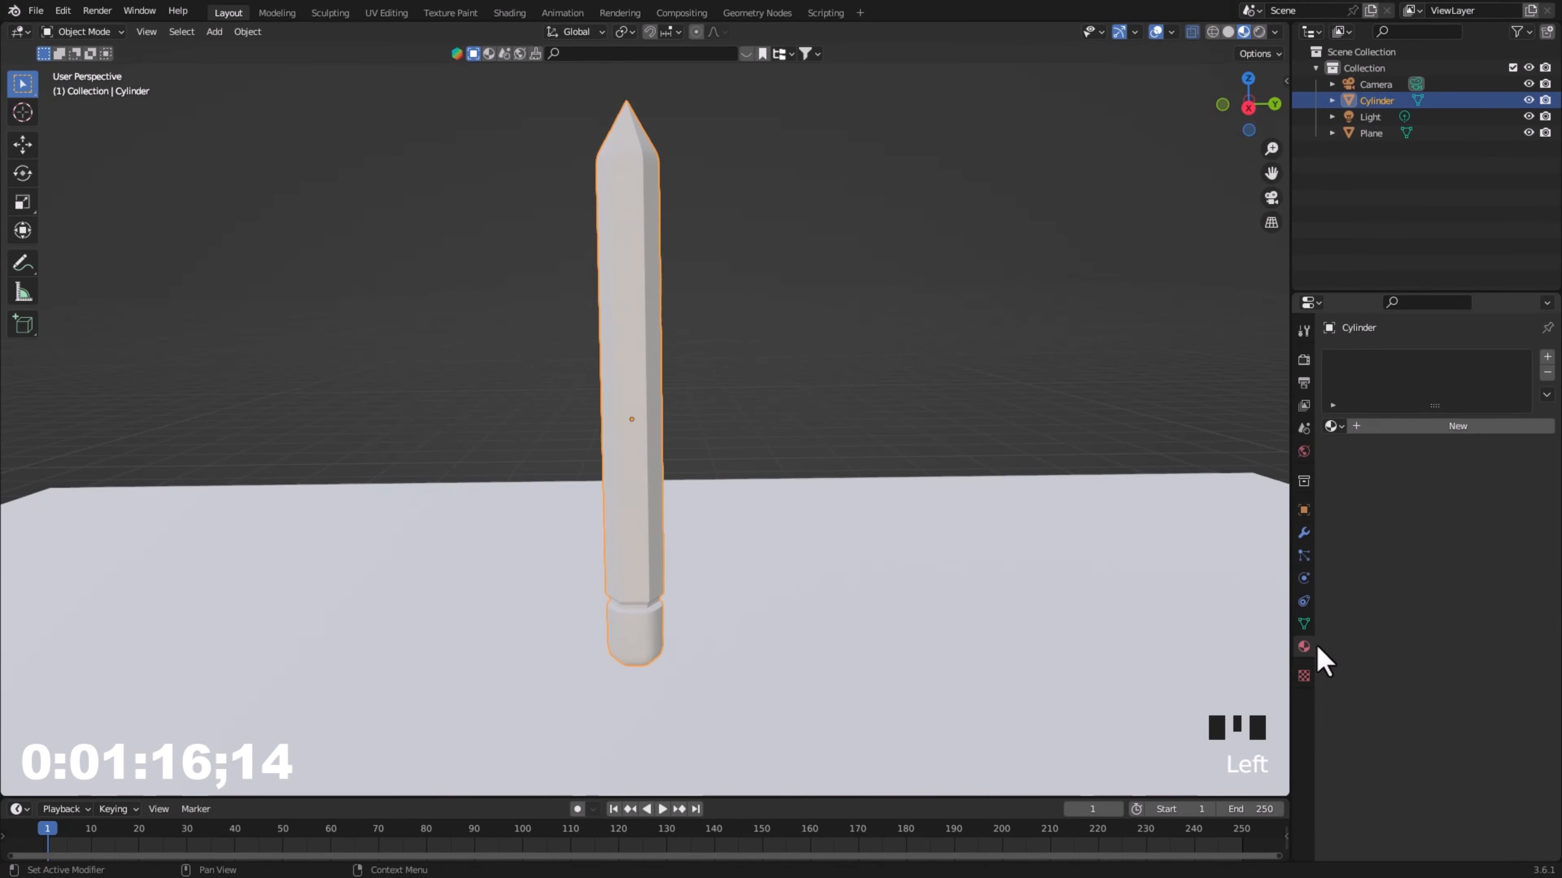
pyautogui.click(1469, 426)
pyautogui.click(1461, 597)
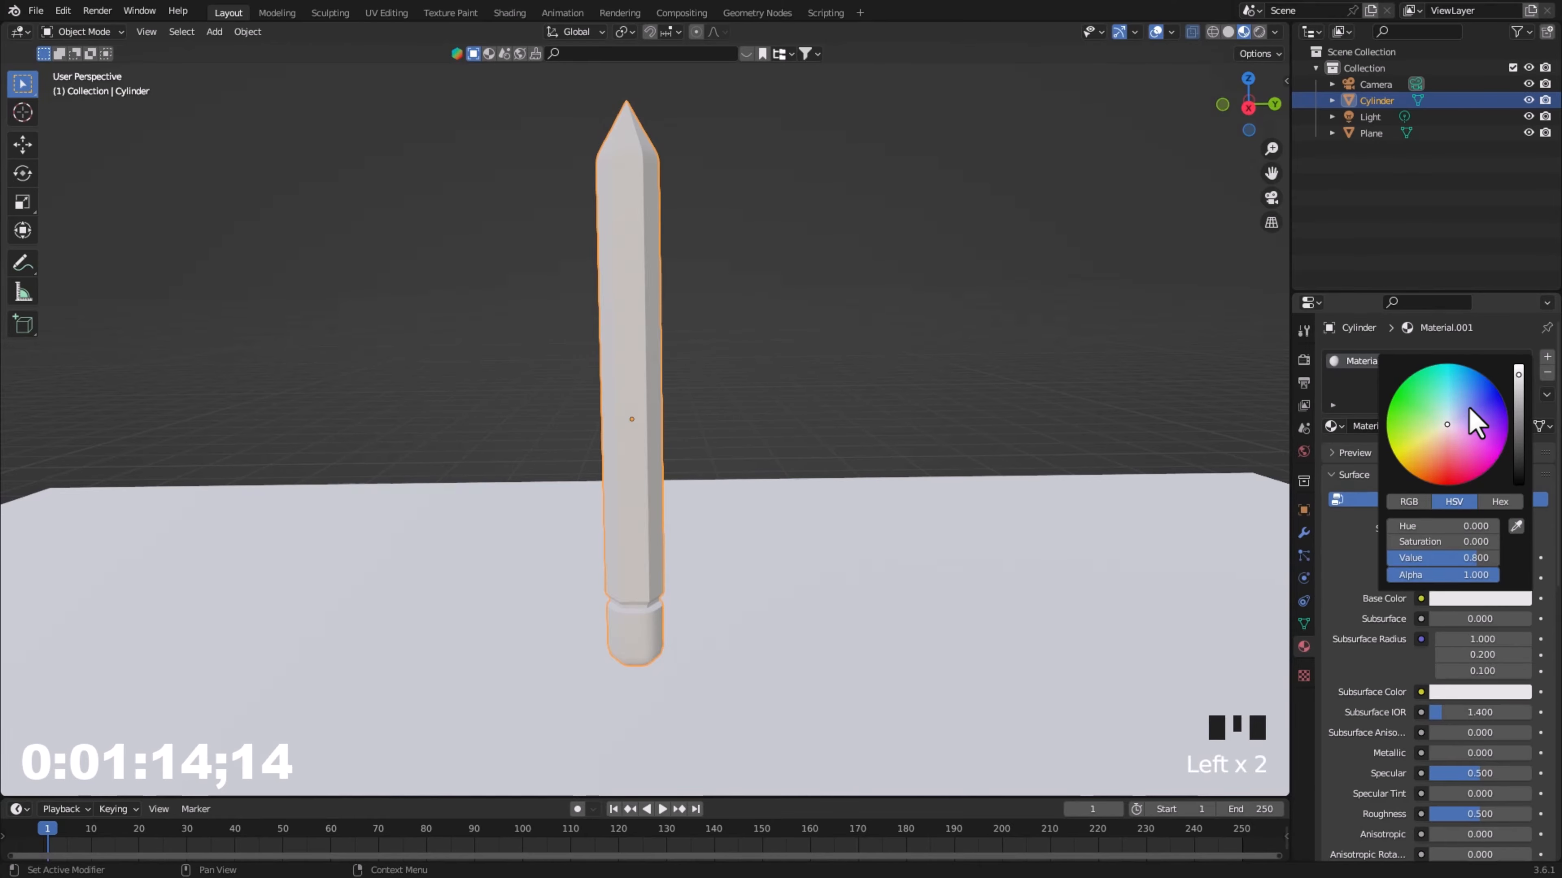
pyautogui.click(1469, 407)
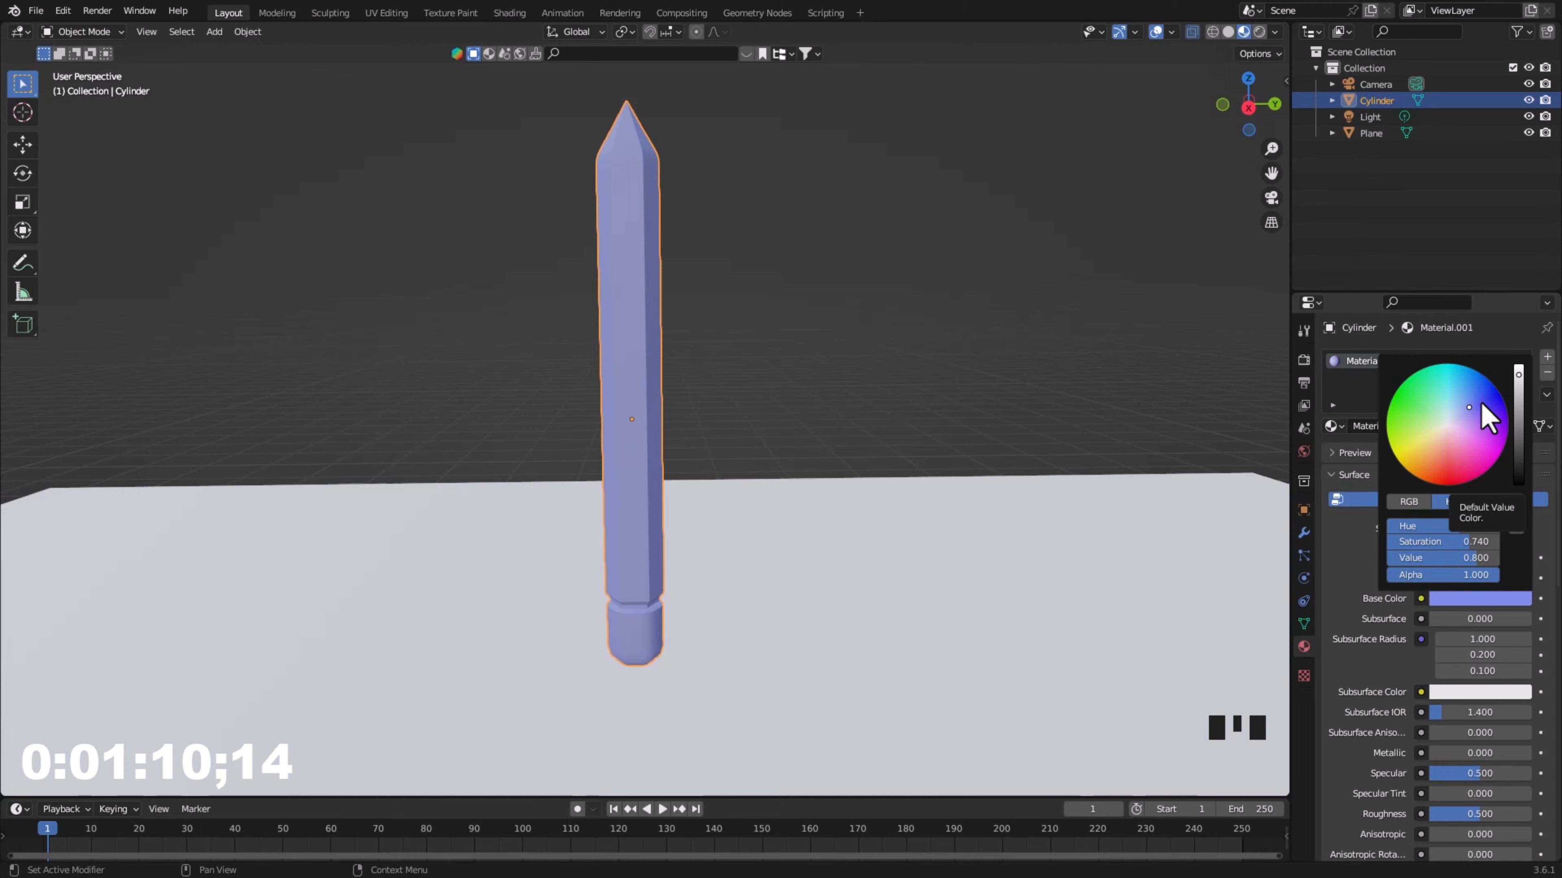
pyautogui.click(1483, 406)
# - In Edit Mode, select the rounded end section's faces below the groove and assign them a new white material with roughness 0.327
pyautogui.moveTo(959, 526); pyautogui.dragTo(857, 549, button='middle')
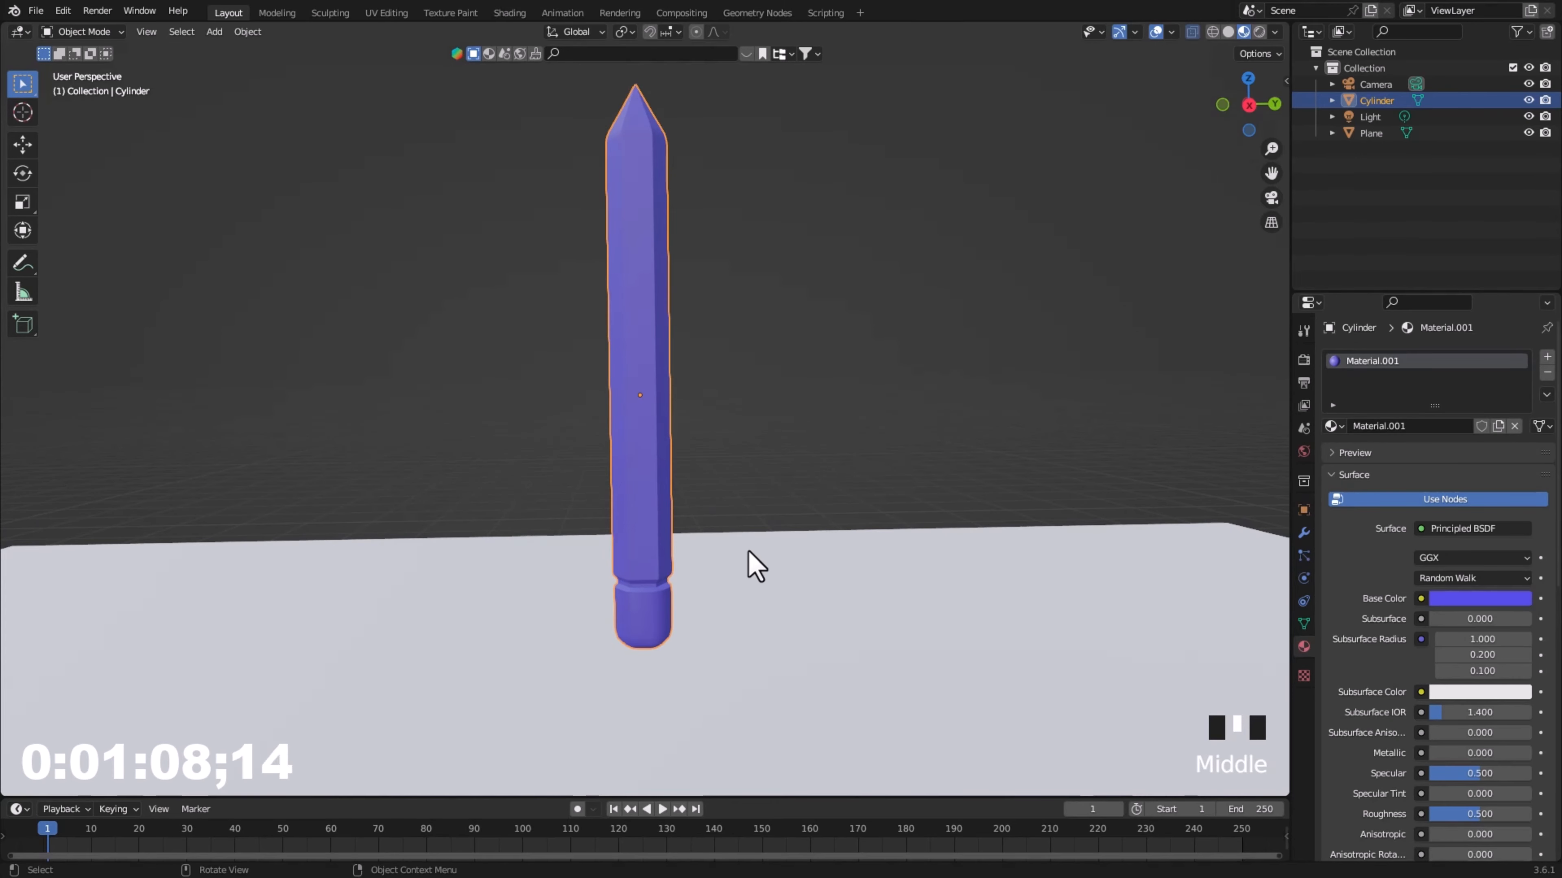
pyautogui.press('Tab')
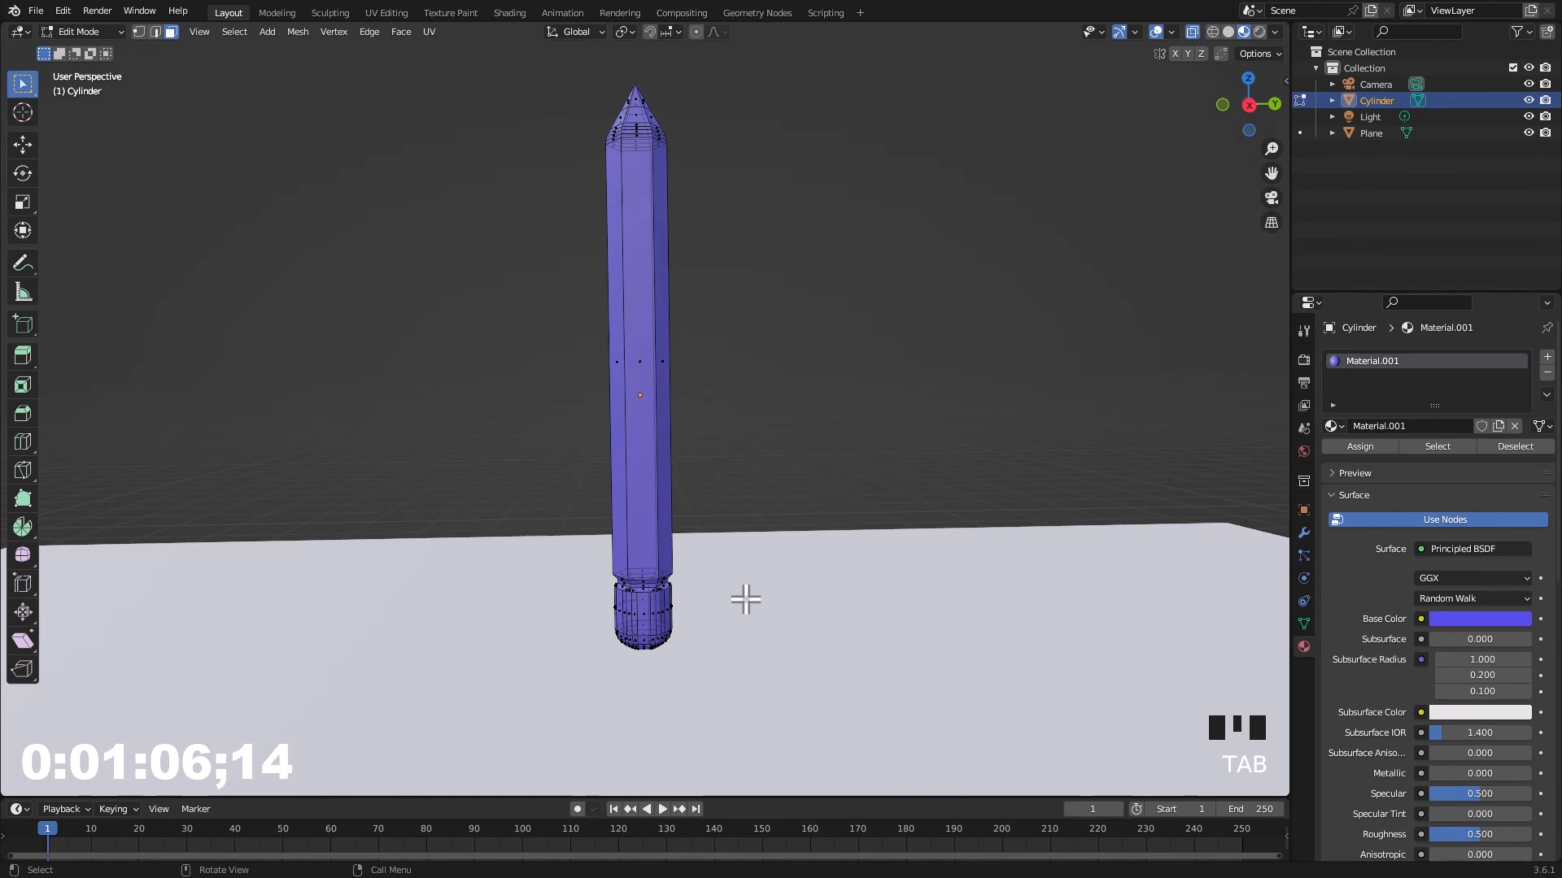
pyautogui.keyDown('shift'); pyautogui.moveTo(806, 614); pyautogui.dragTo(809, 415, button='middle'); pyautogui.keyUp('shift')
pyautogui.scroll(6, 808, 415)
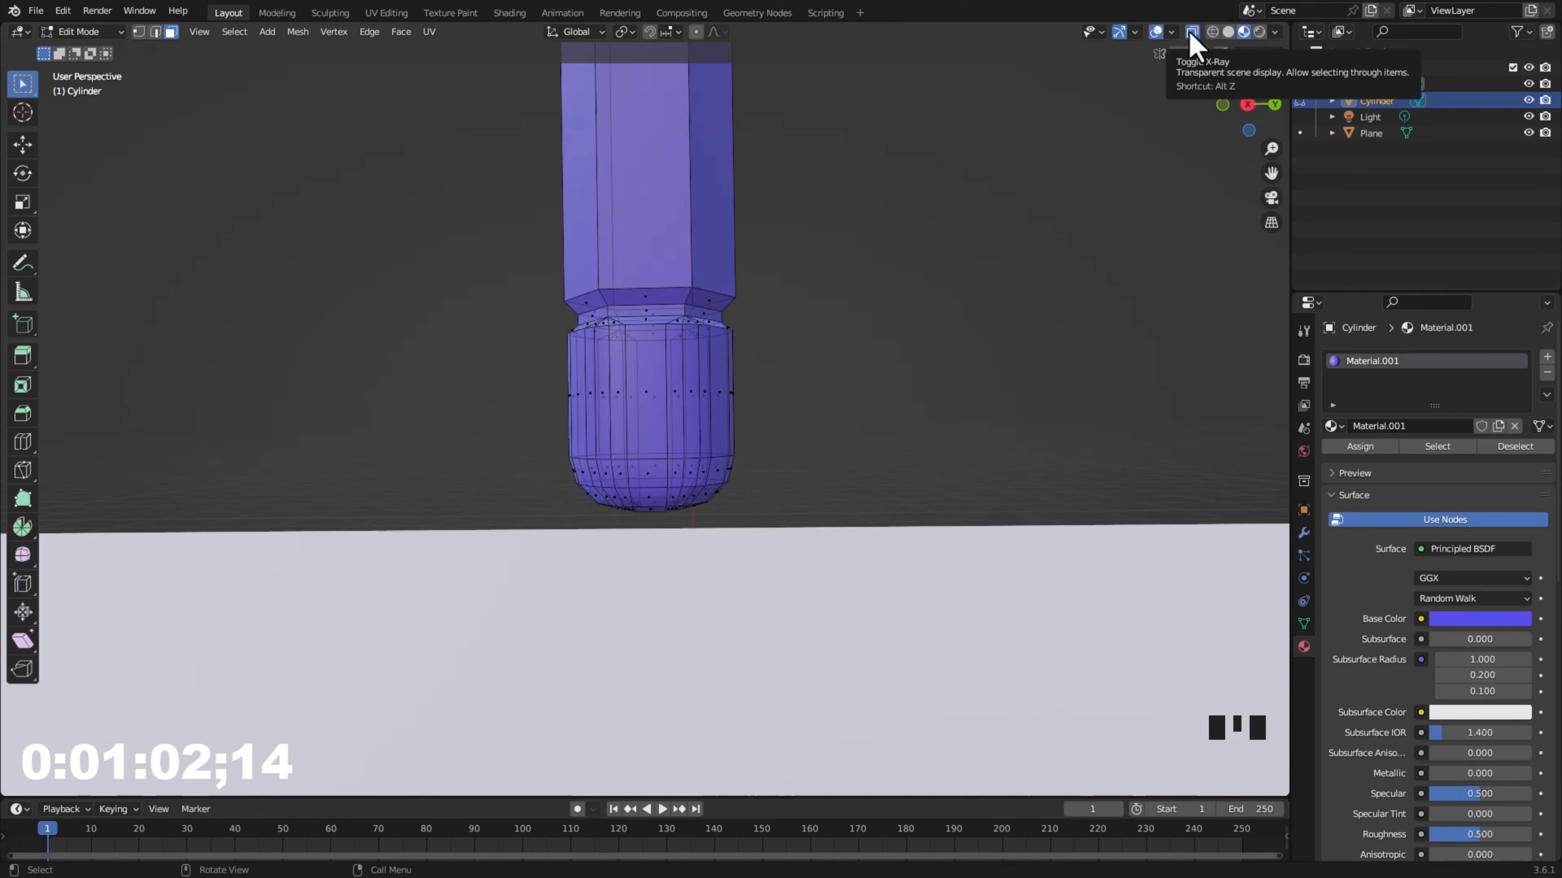
pyautogui.moveTo(472, 595); pyautogui.dragTo(889, 356)
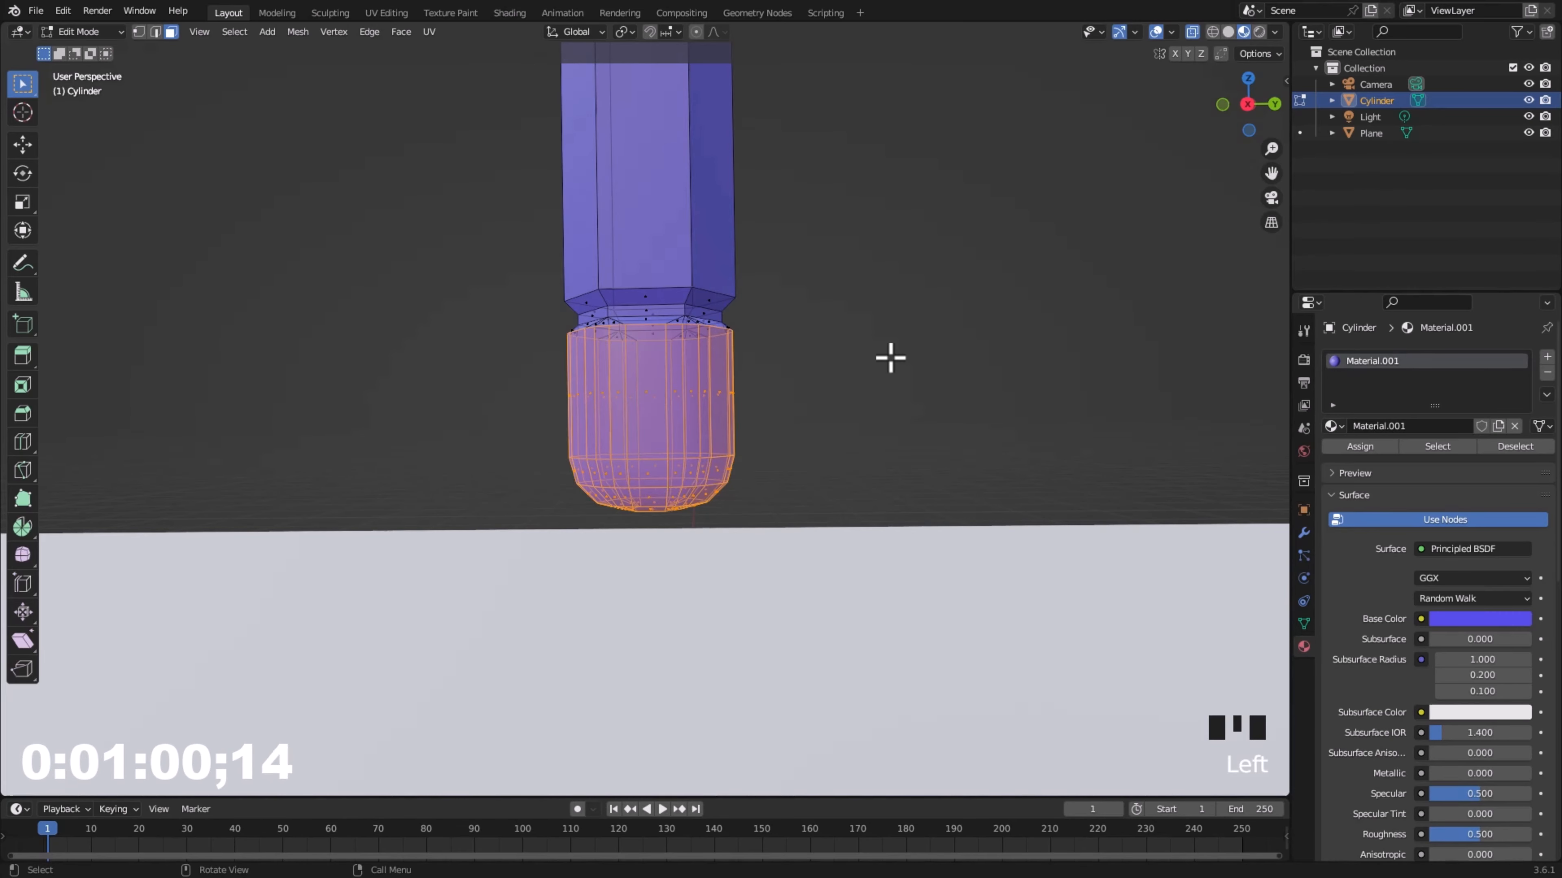
pyautogui.click(1547, 356)
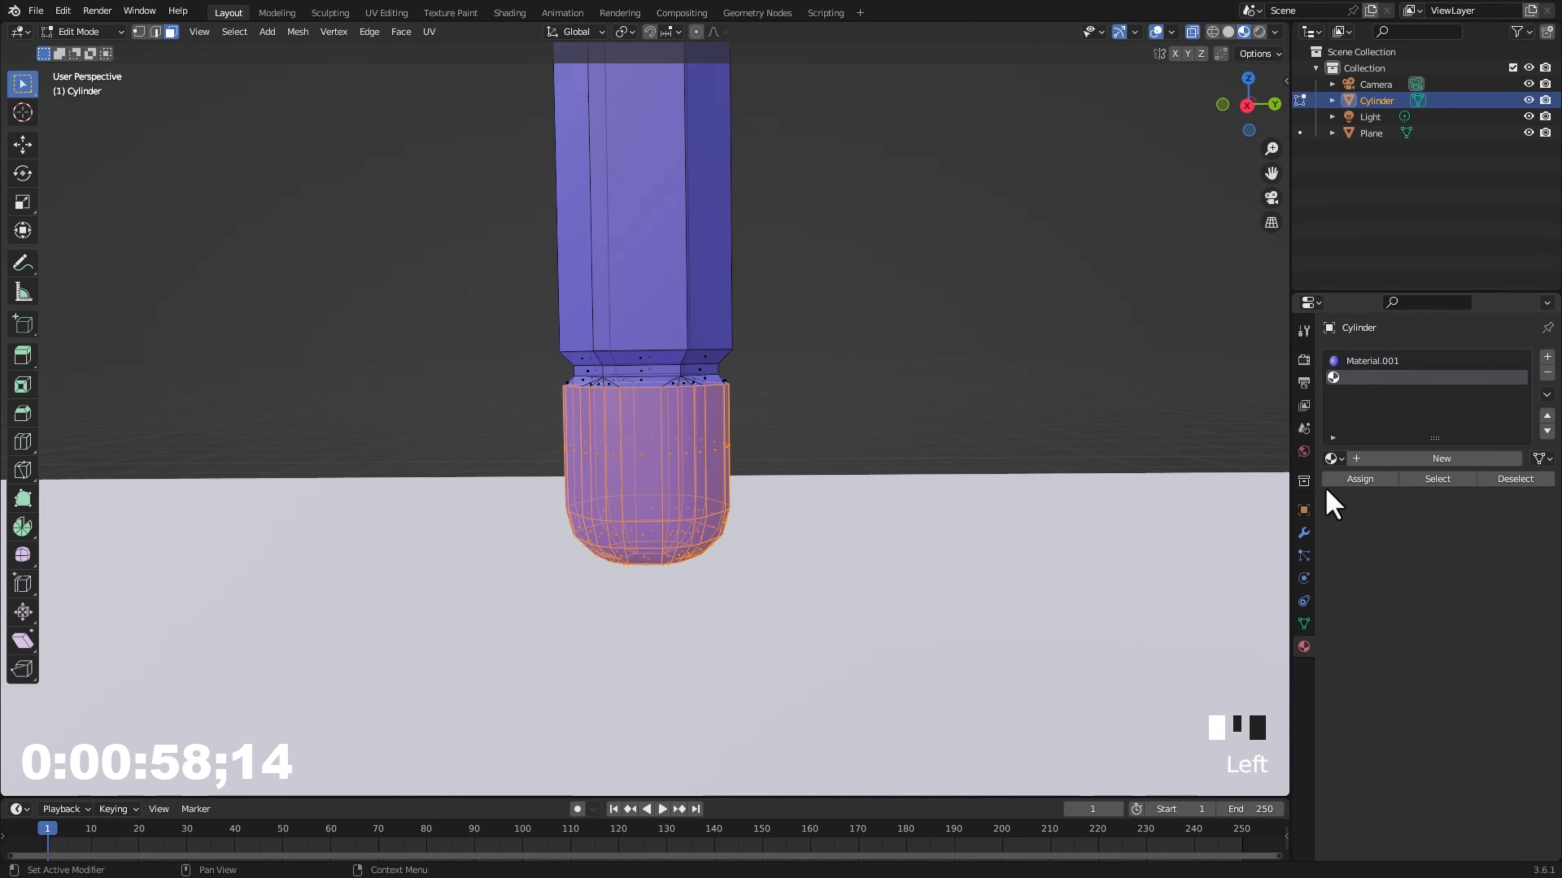
pyautogui.click(1359, 479)
pyautogui.click(1451, 459)
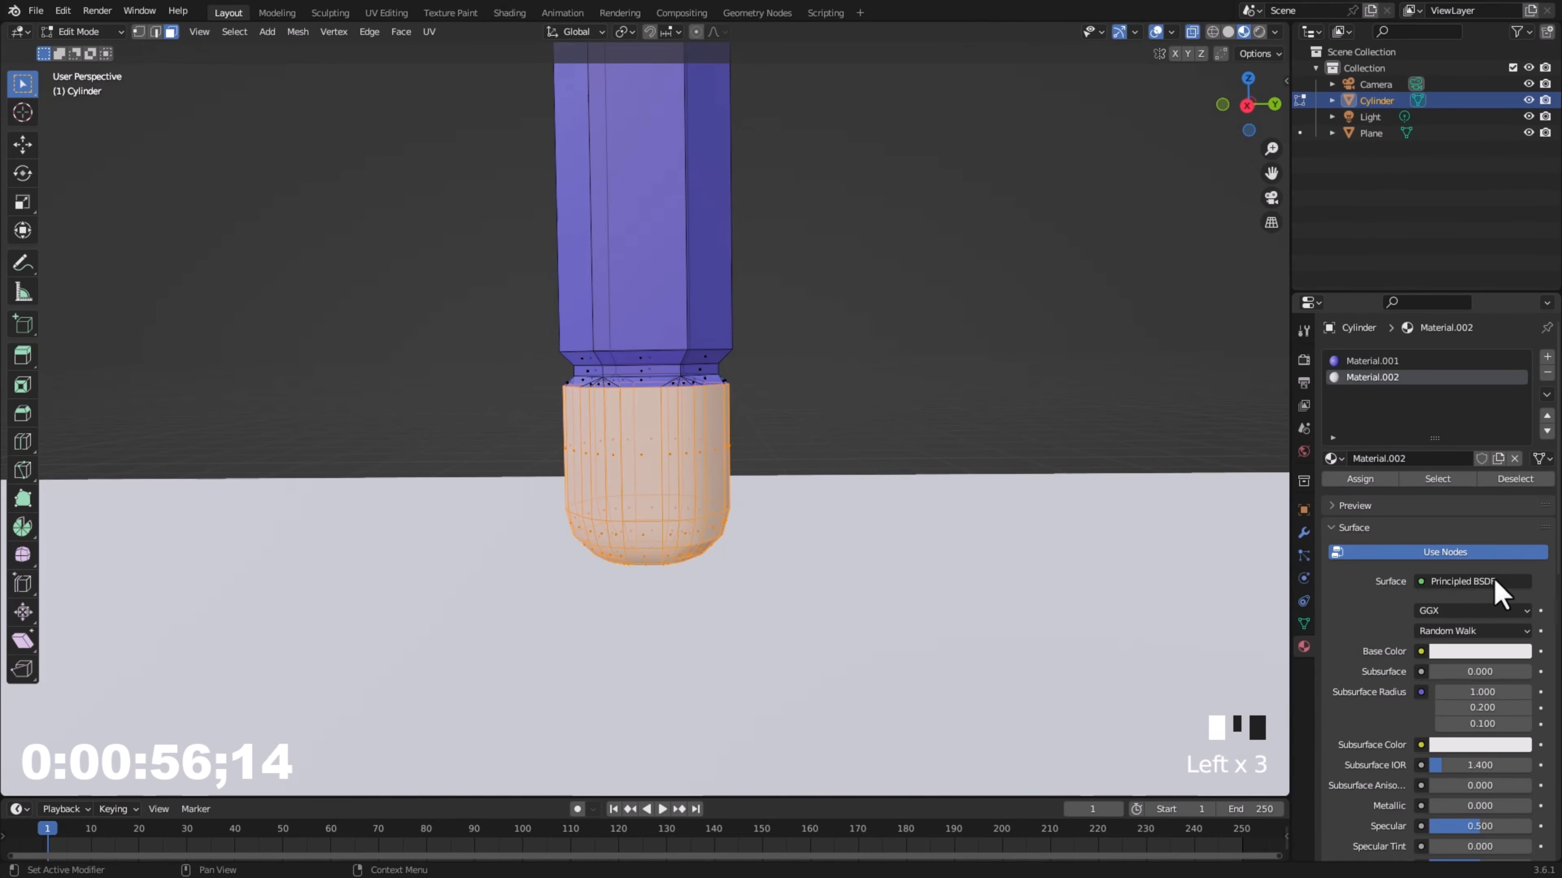
pyautogui.click(1480, 652)
pyautogui.click(1416, 503)
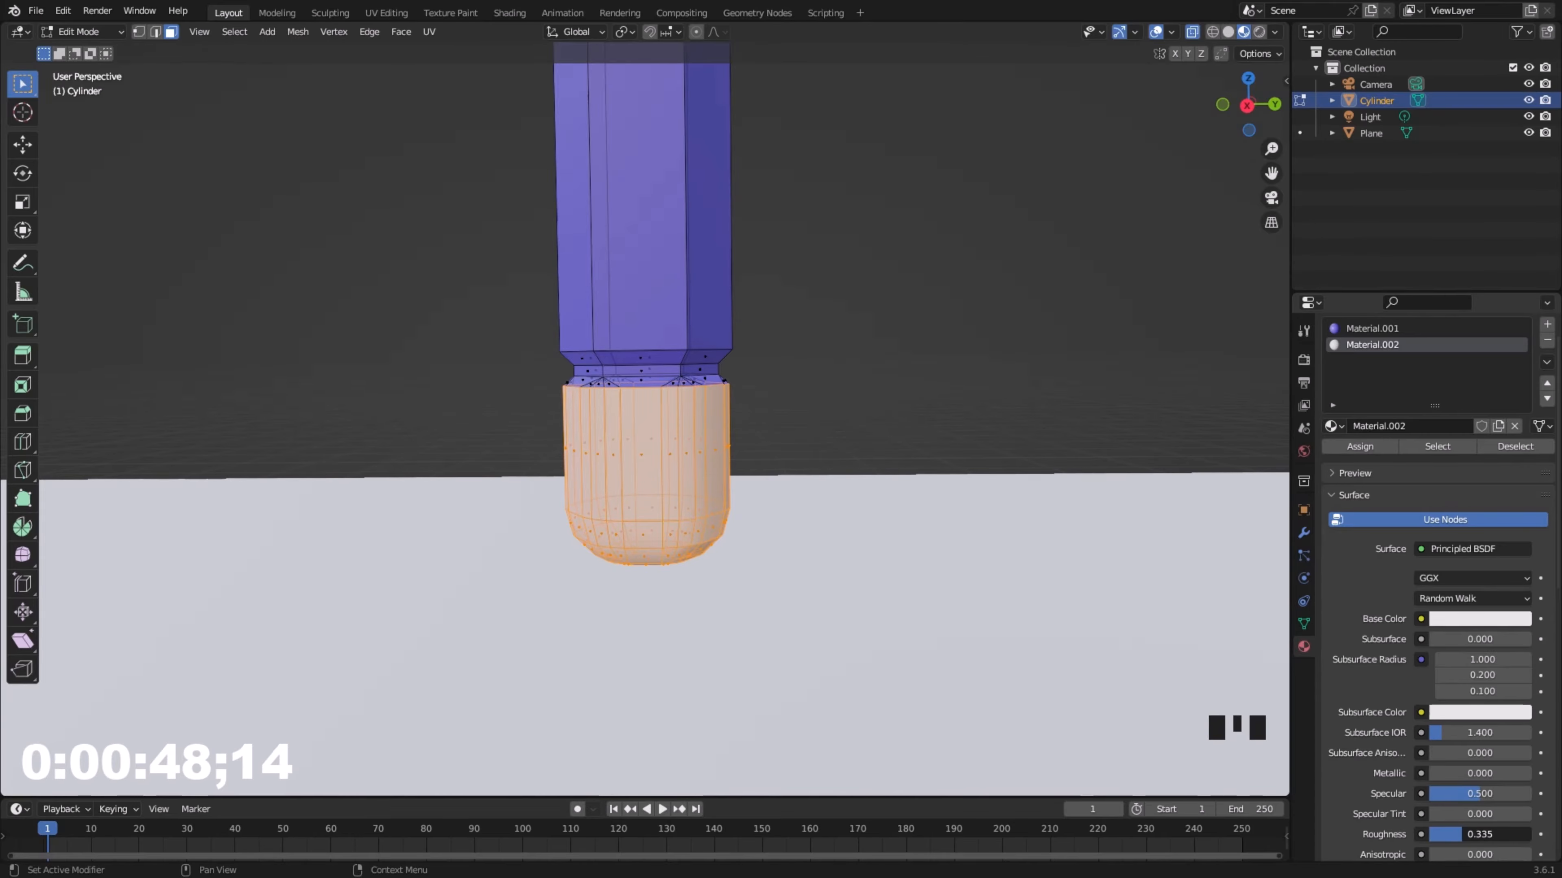
# - Select all the faces of the groove between shaft and rounded end, and assign them a new material in a third slot
pyautogui.scroll(2, 842, 483)
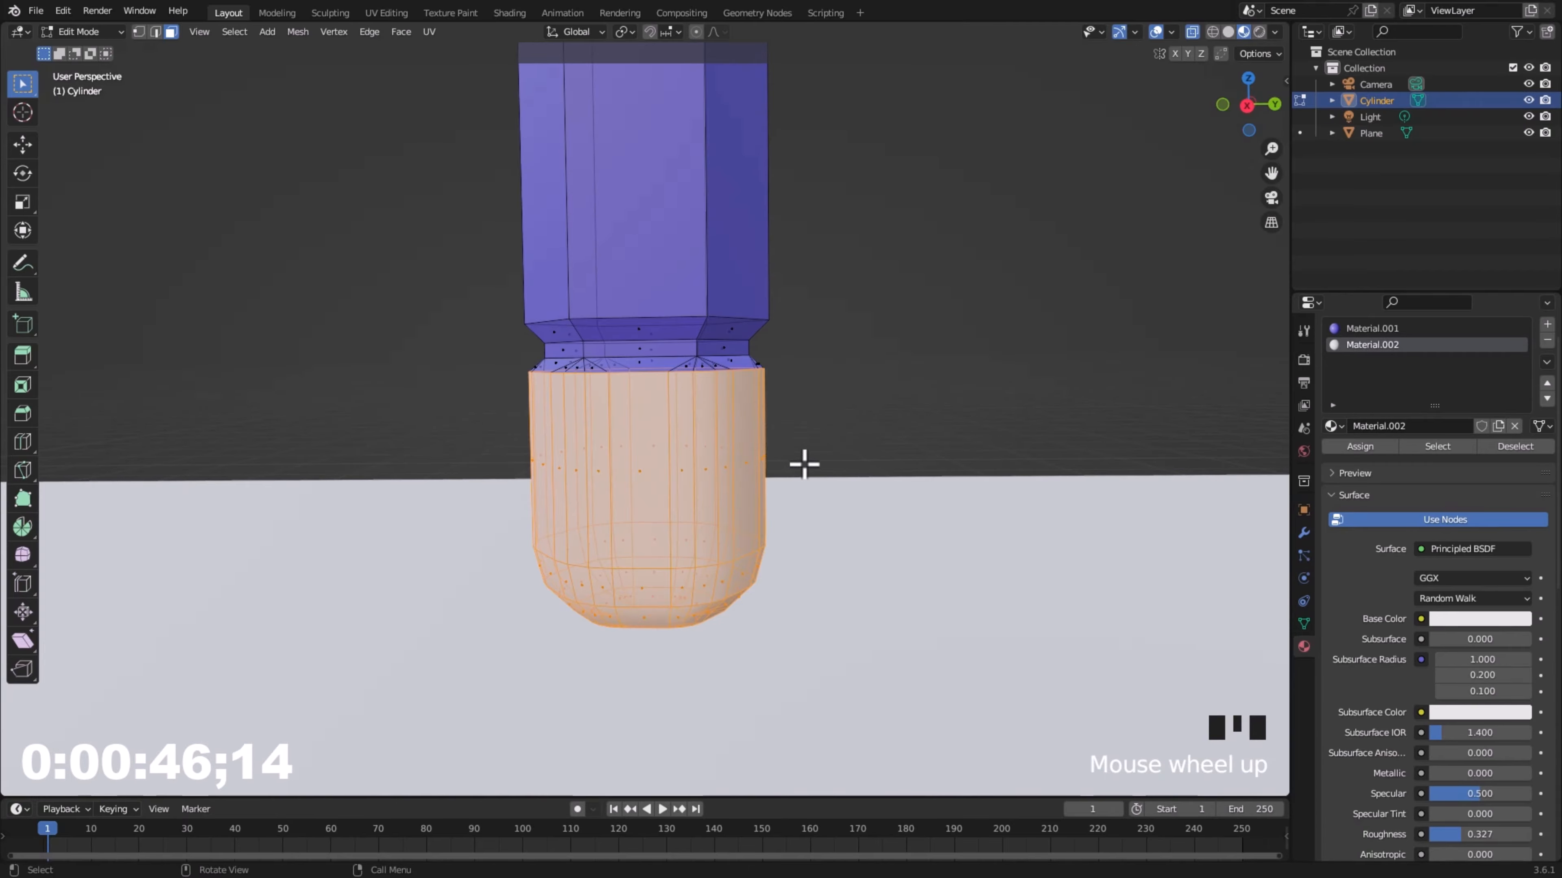
pyautogui.moveTo(512, 367); pyautogui.dragTo(805, 332)
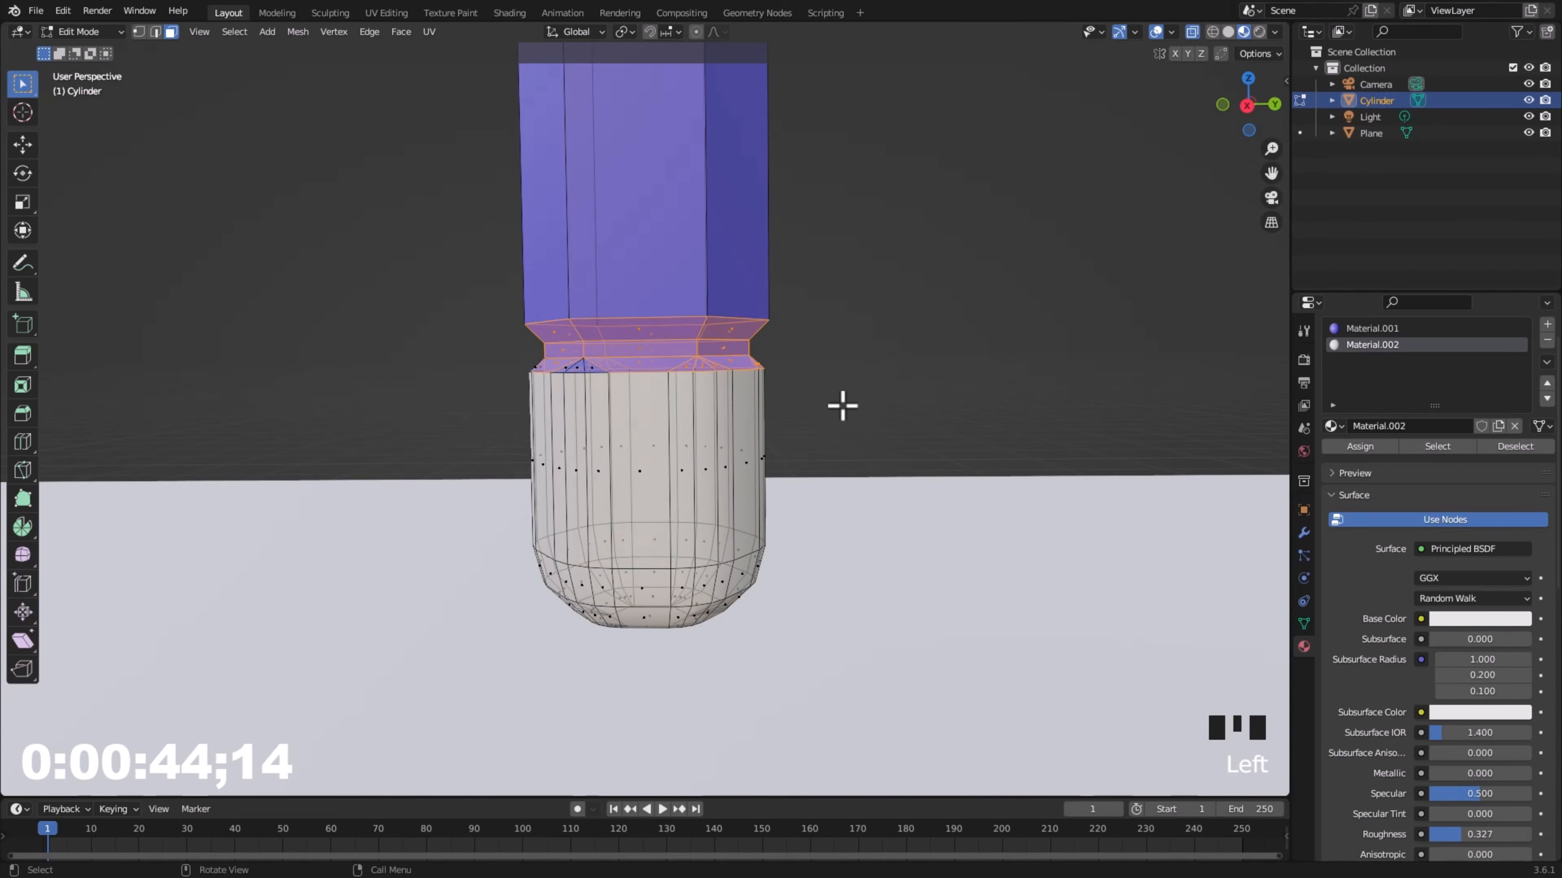
pyautogui.keyDown('shift'); pyautogui.click(584, 368); pyautogui.keyUp('shift')
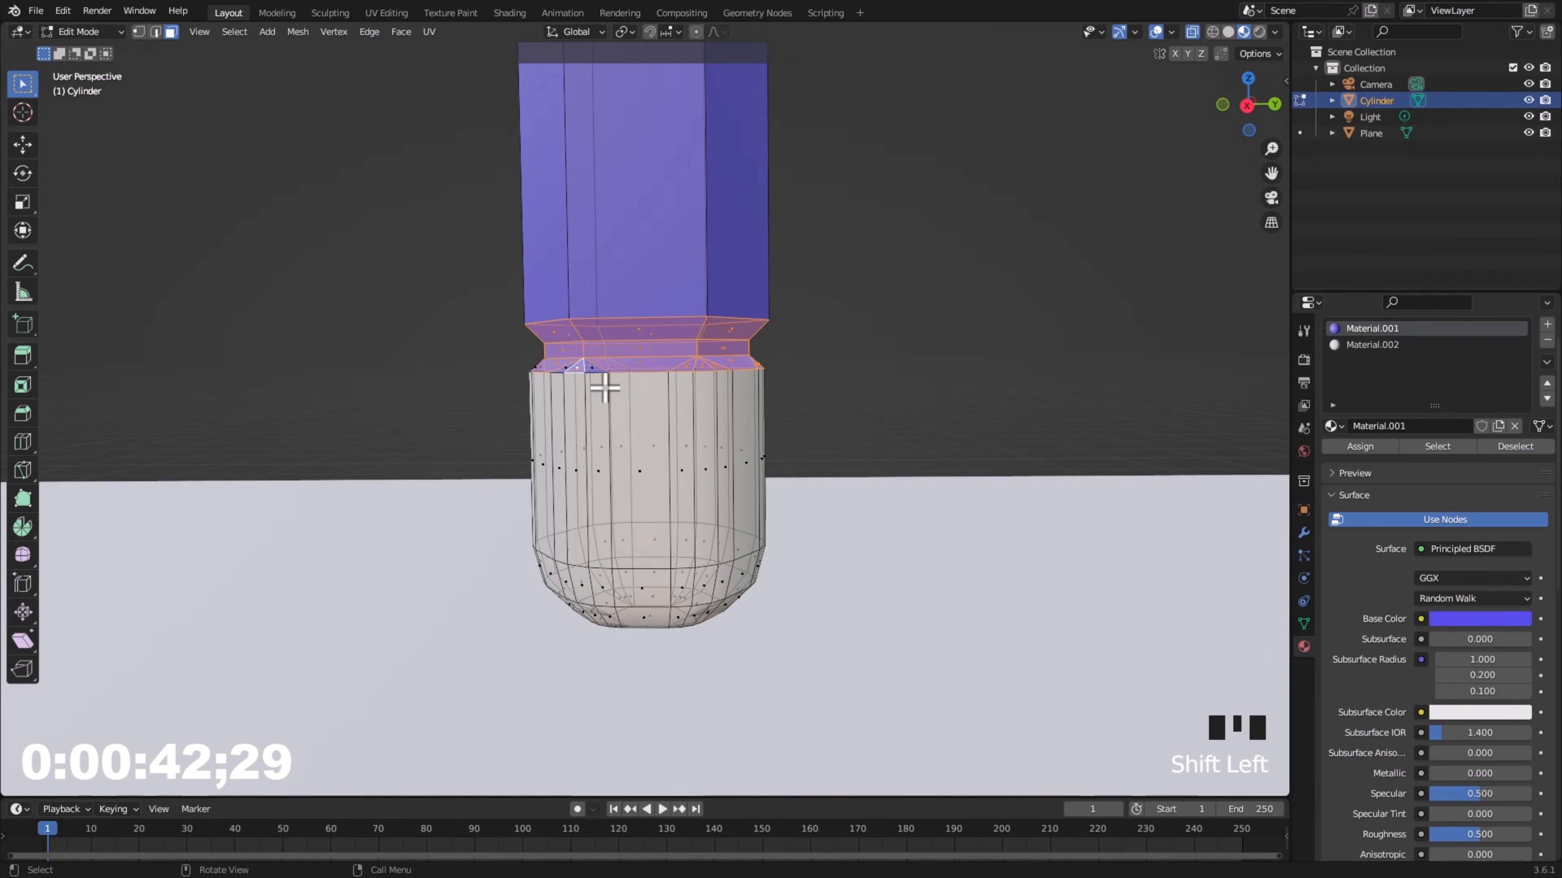
pyautogui.keyDown('shift'); pyautogui.click(593, 368); pyautogui.keyUp('shift')
pyautogui.moveTo(630, 457); pyautogui.dragTo(658, 464, button='middle')
pyautogui.keyDown('shift'); pyautogui.click(836, 474); pyautogui.keyUp('shift')
pyautogui.moveTo(836, 474); pyautogui.dragTo(923, 478, button='middle')
pyautogui.scroll(2, 924, 477)
pyautogui.click(1547, 324)
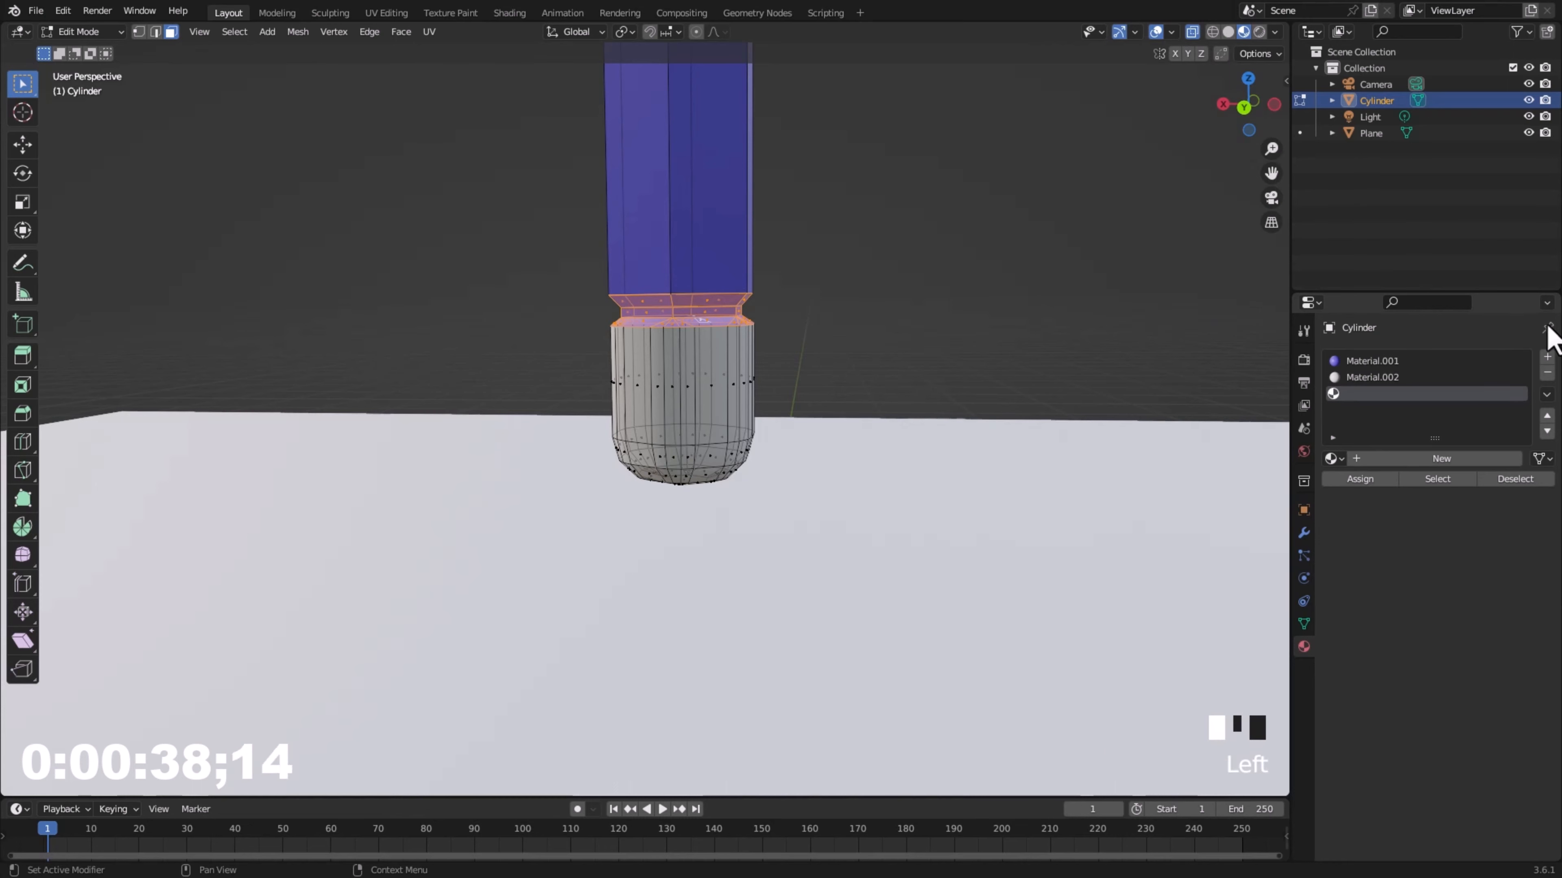
pyautogui.click(1359, 483)
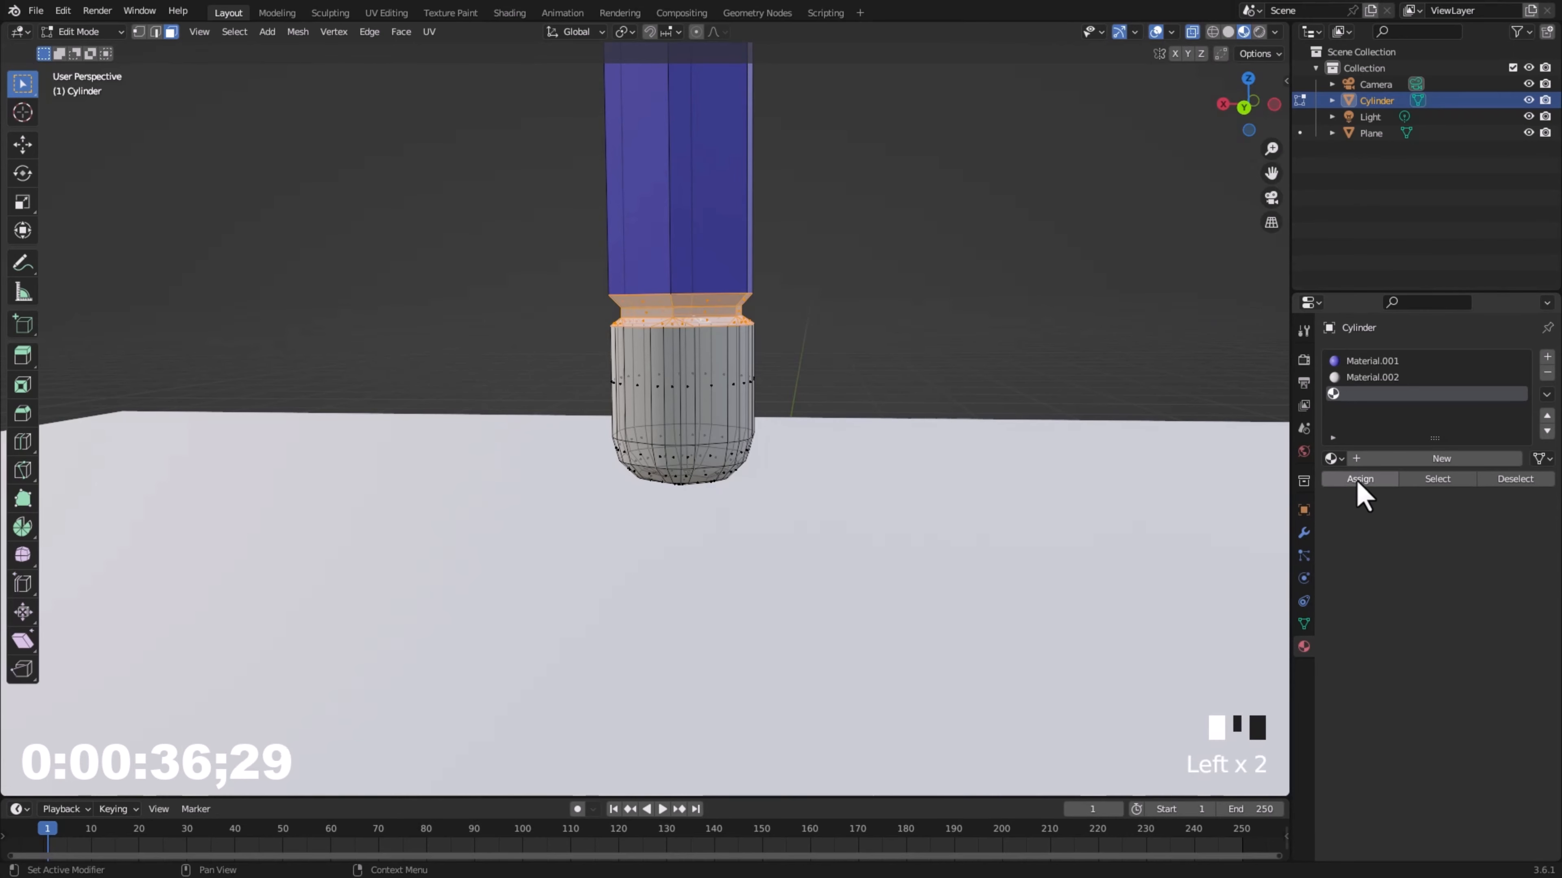
pyautogui.click(1457, 459)
# - Give the groove material a dark gold base color (hue 0.123, saturation 0.869, value 0.214), metallic 0.827 and roughness 0.083
pyautogui.click(1496, 652)
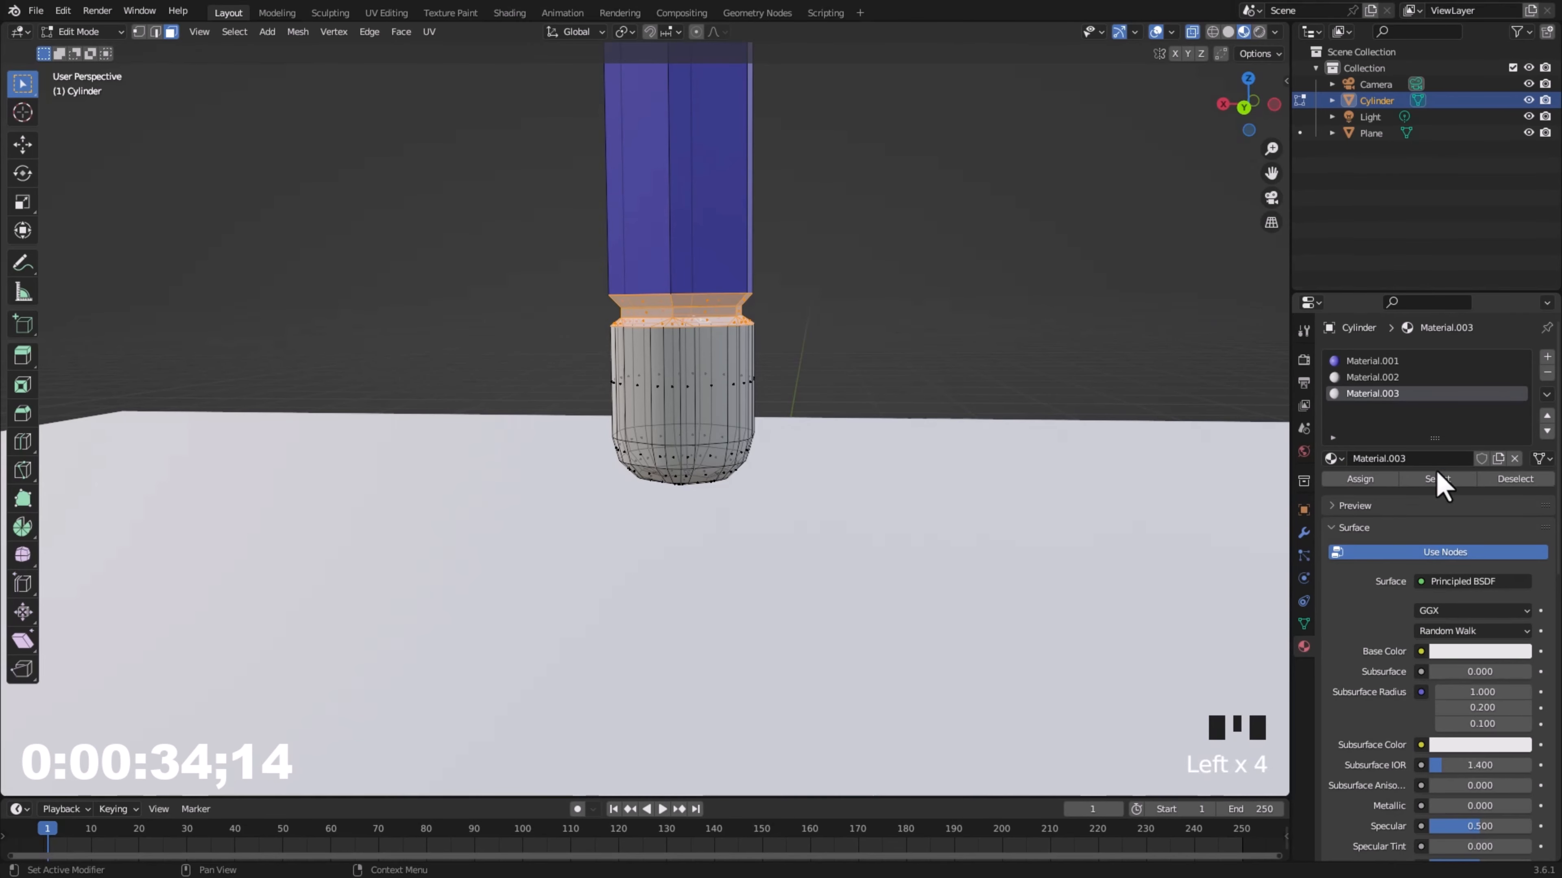
pyautogui.click(1465, 656)
pyautogui.moveTo(1446, 507)
pyautogui.mouseDown()
pyautogui.moveTo(1421, 515)
pyautogui.moveTo(1431, 500)
pyautogui.mouseUp()
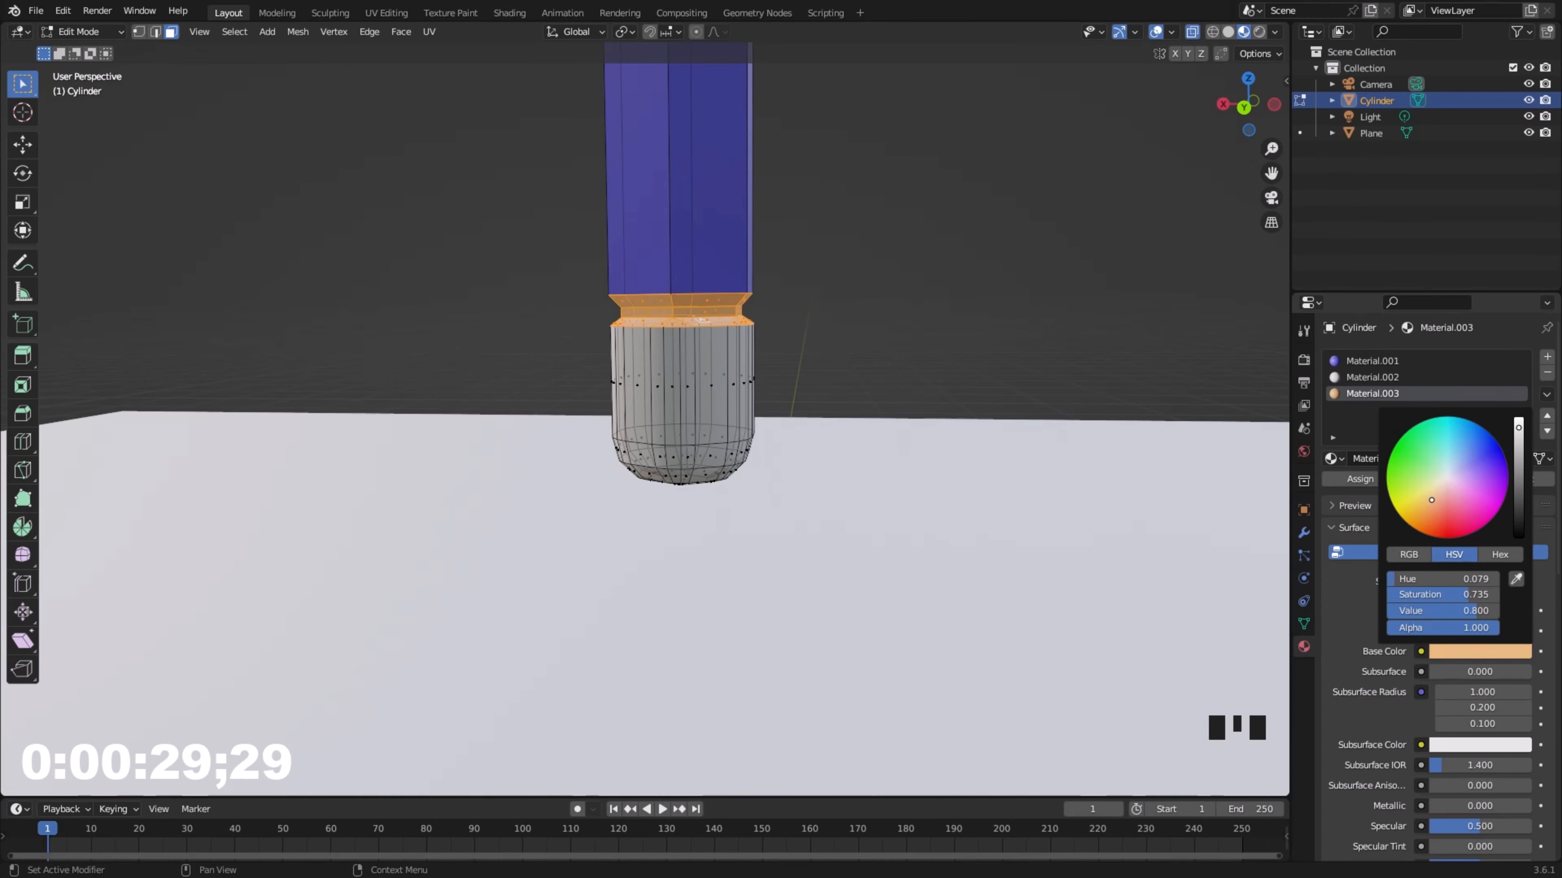
pyautogui.click(1518, 489)
pyautogui.moveTo(1519, 491); pyautogui.dragTo(1518, 478)
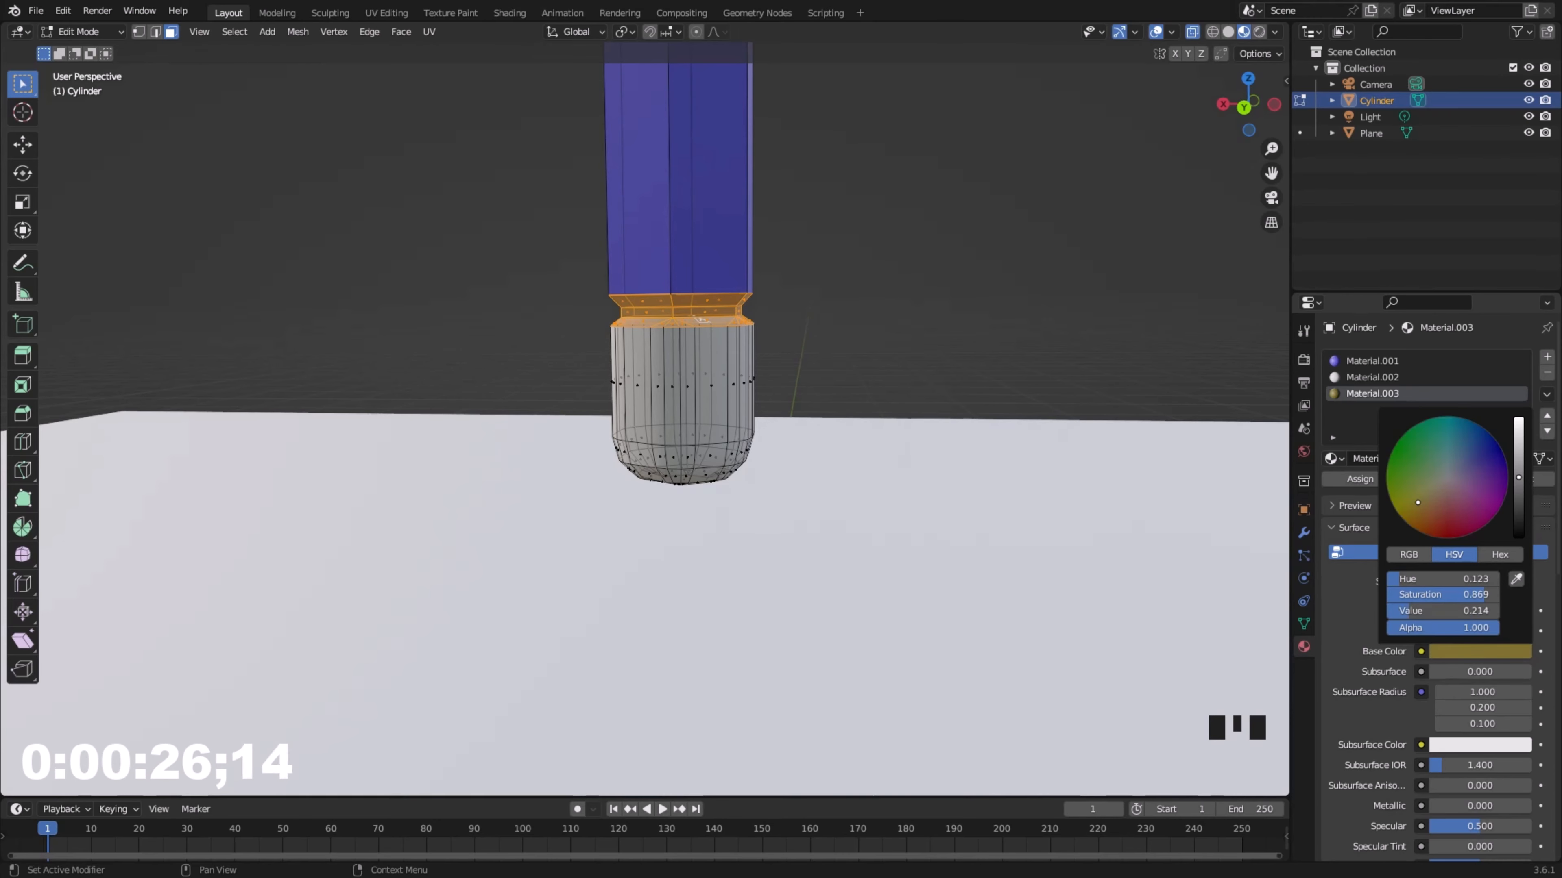
pyautogui.moveTo(1445, 806)
pyautogui.mouseDown()
pyautogui.moveTo(1509, 807)
pyautogui.moveTo(1434, 804)
pyautogui.mouseUp()
pyautogui.scroll(-2, 1469, 837)
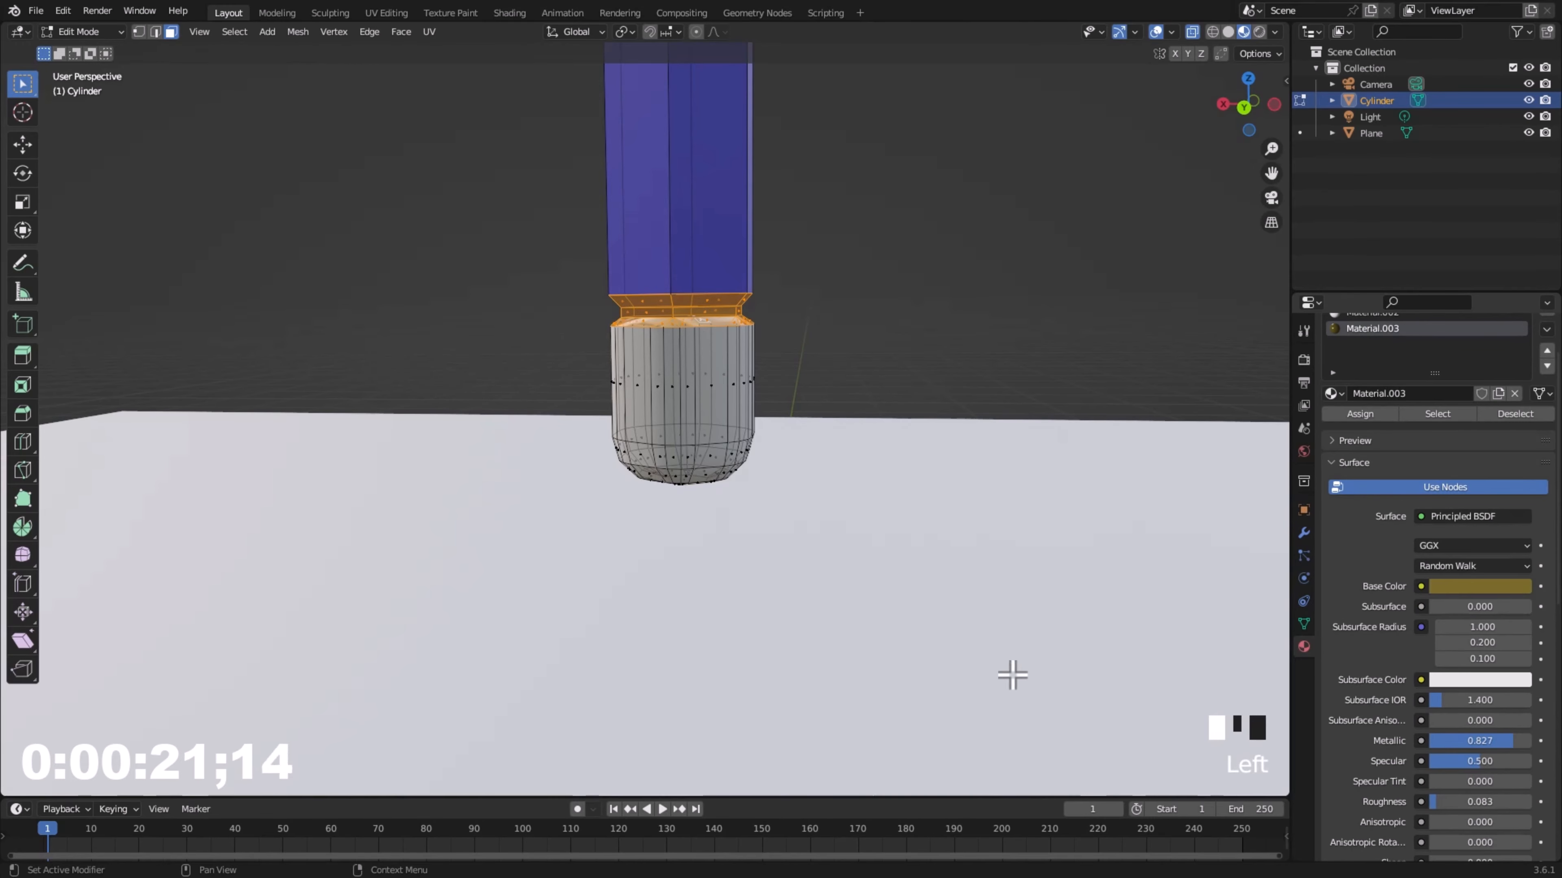
# - Select the faces of the pencil's pointed tip and assign them a new material in a fourth slot
pyautogui.click(821, 353)
pyautogui.scroll(-6, 878, 473)
pyautogui.keyDown('shift'); pyautogui.moveTo(878, 464); pyautogui.dragTo(797, 507, button='middle'); pyautogui.keyUp('shift')
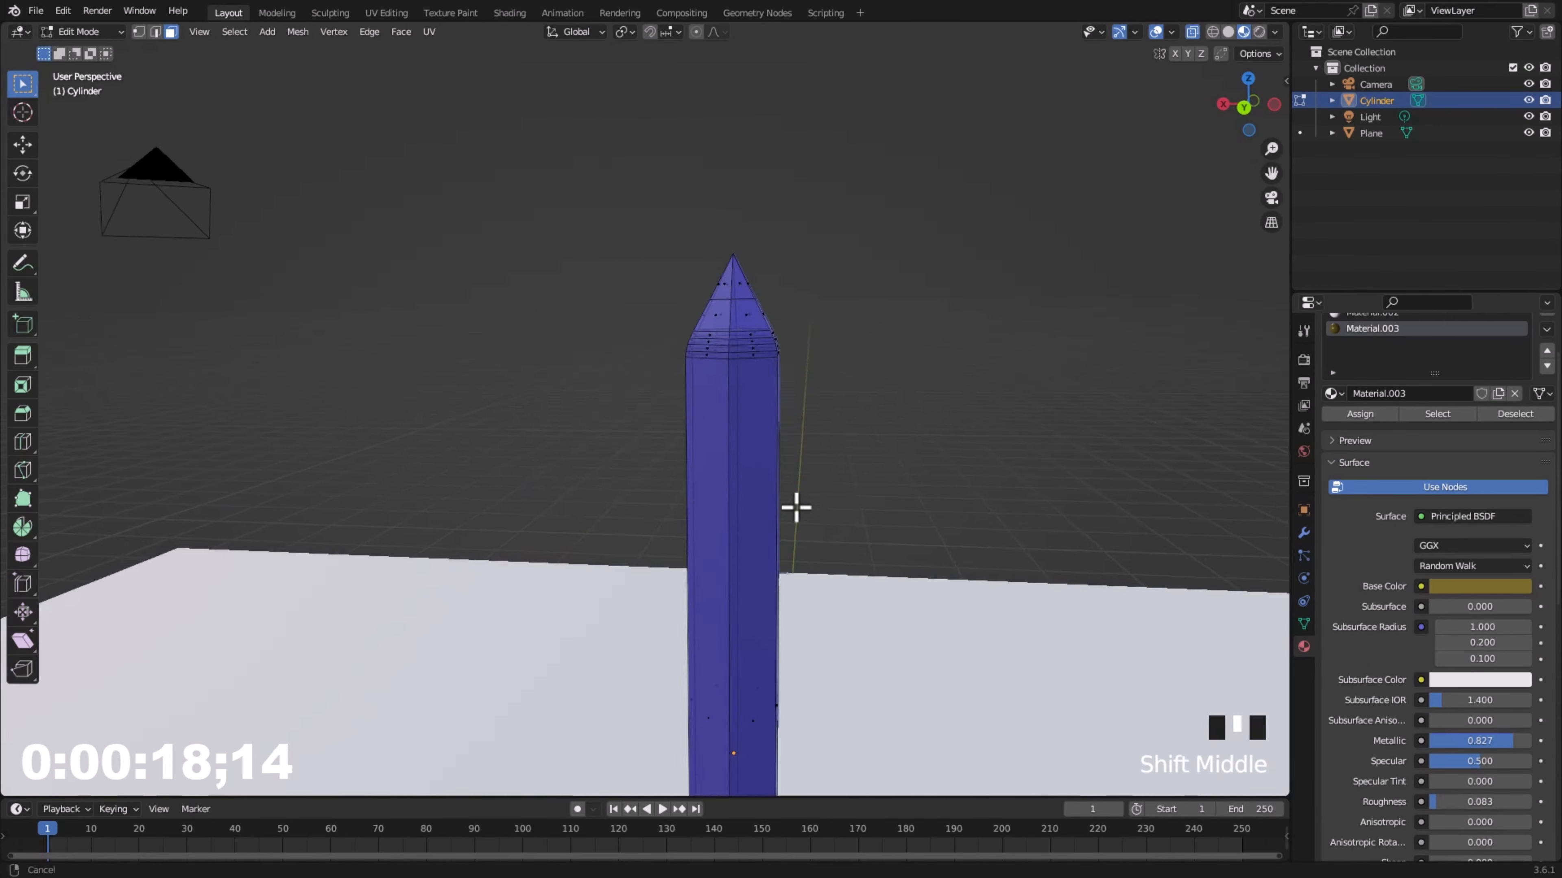
pyautogui.scroll(5, 711, 538)
pyautogui.keyDown('shift'); pyautogui.moveTo(632, 558); pyautogui.dragTo(851, 558, button='middle'); pyautogui.keyUp('shift')
pyautogui.click(533, 251)
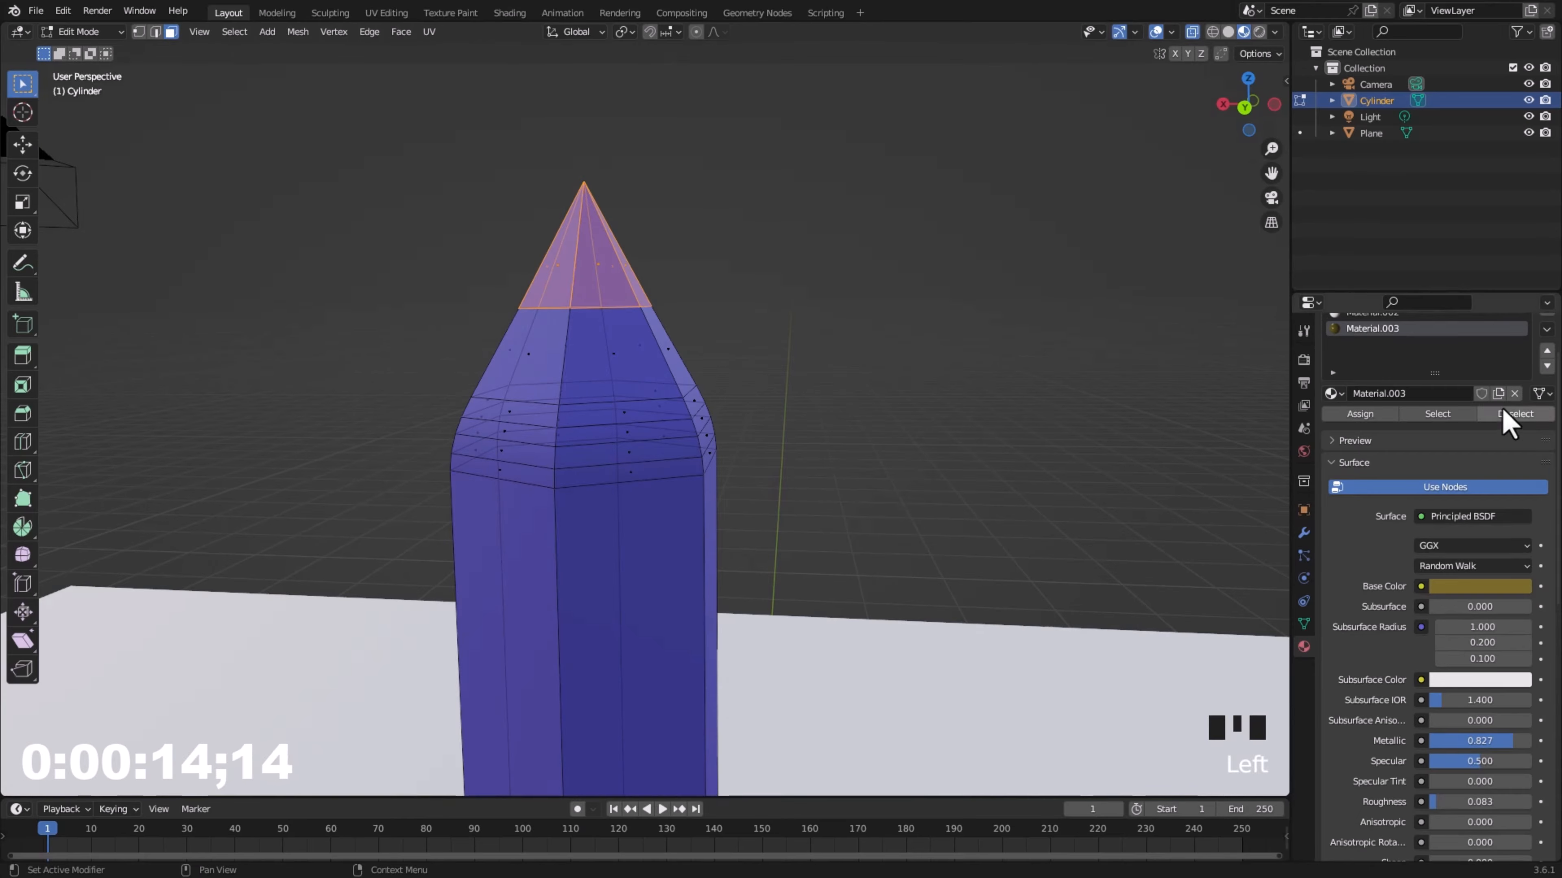
pyautogui.scroll(4, 1450, 447)
pyautogui.click(1547, 357)
pyautogui.click(1360, 478)
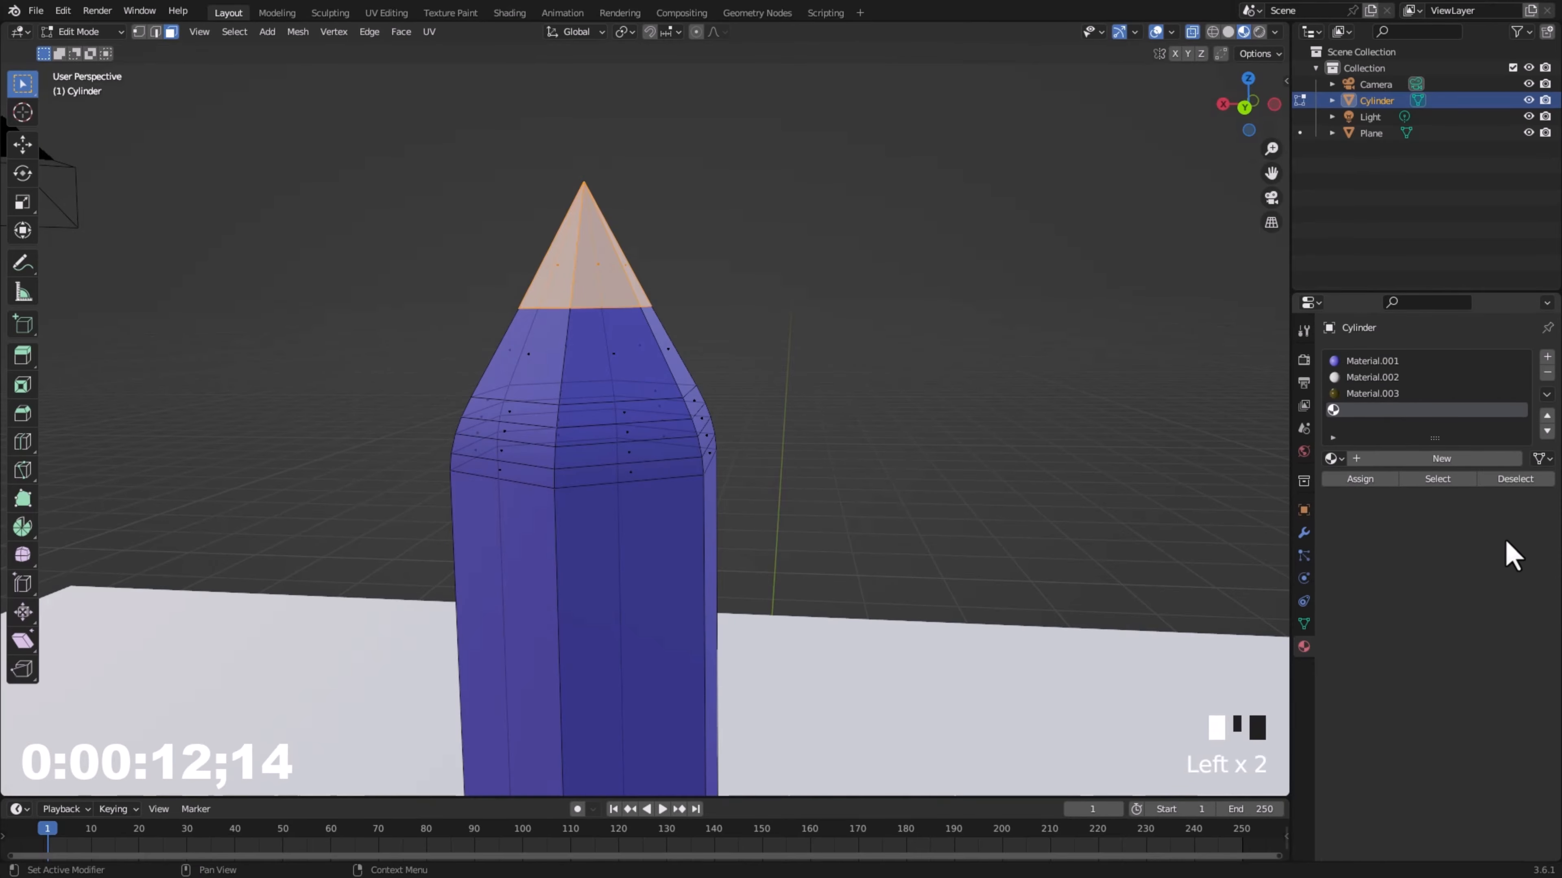
pyautogui.click(1422, 459)
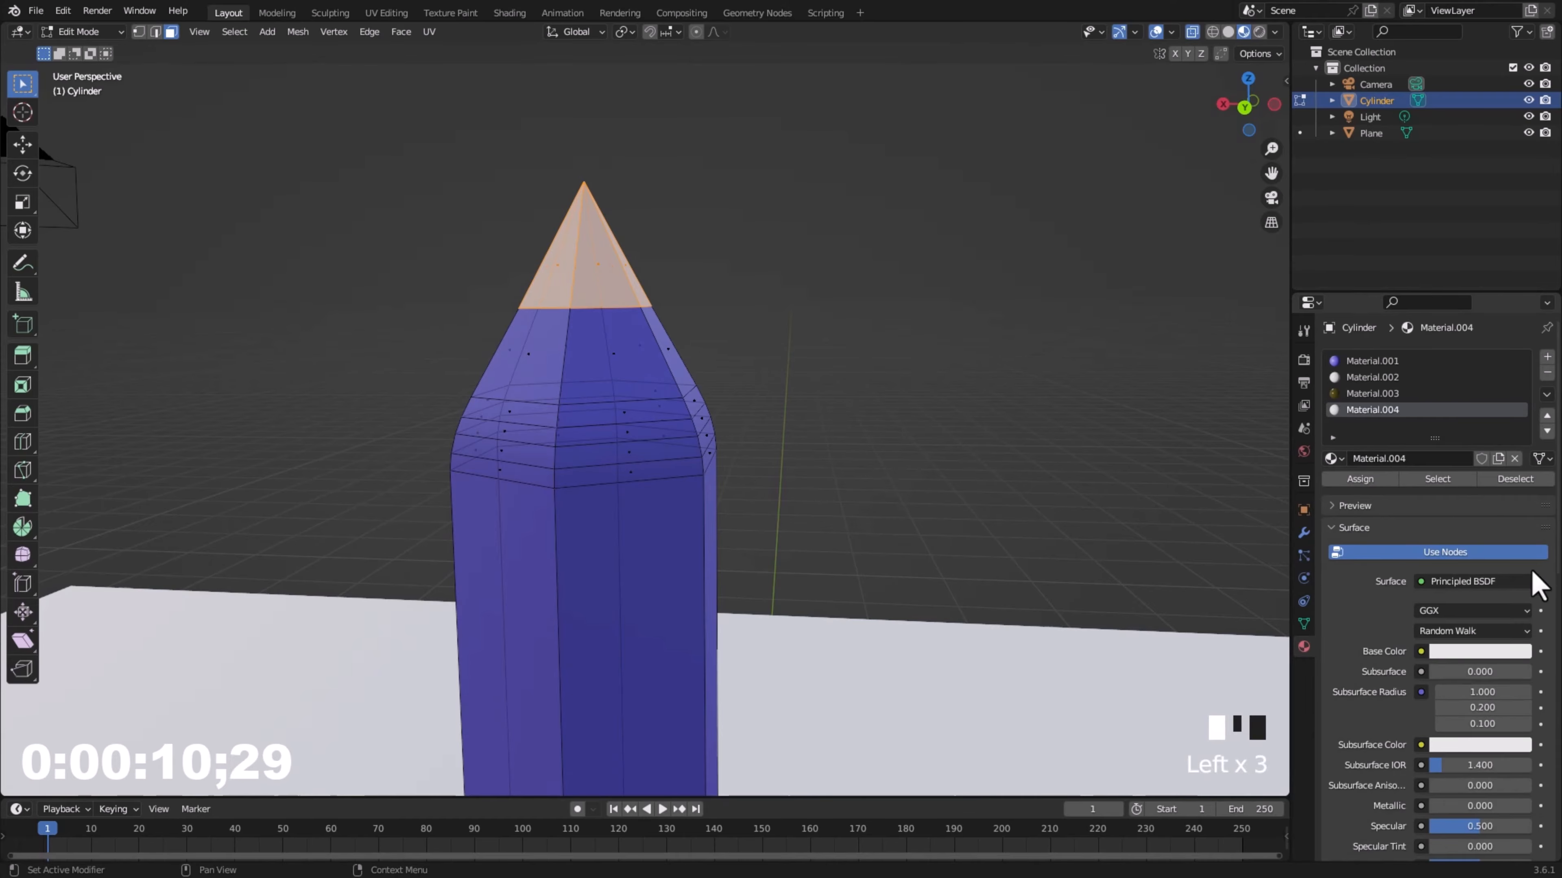
# - Darken the tip material's base color to near black with a value of 0.029
pyautogui.click(1494, 653)
pyautogui.click(1489, 653)
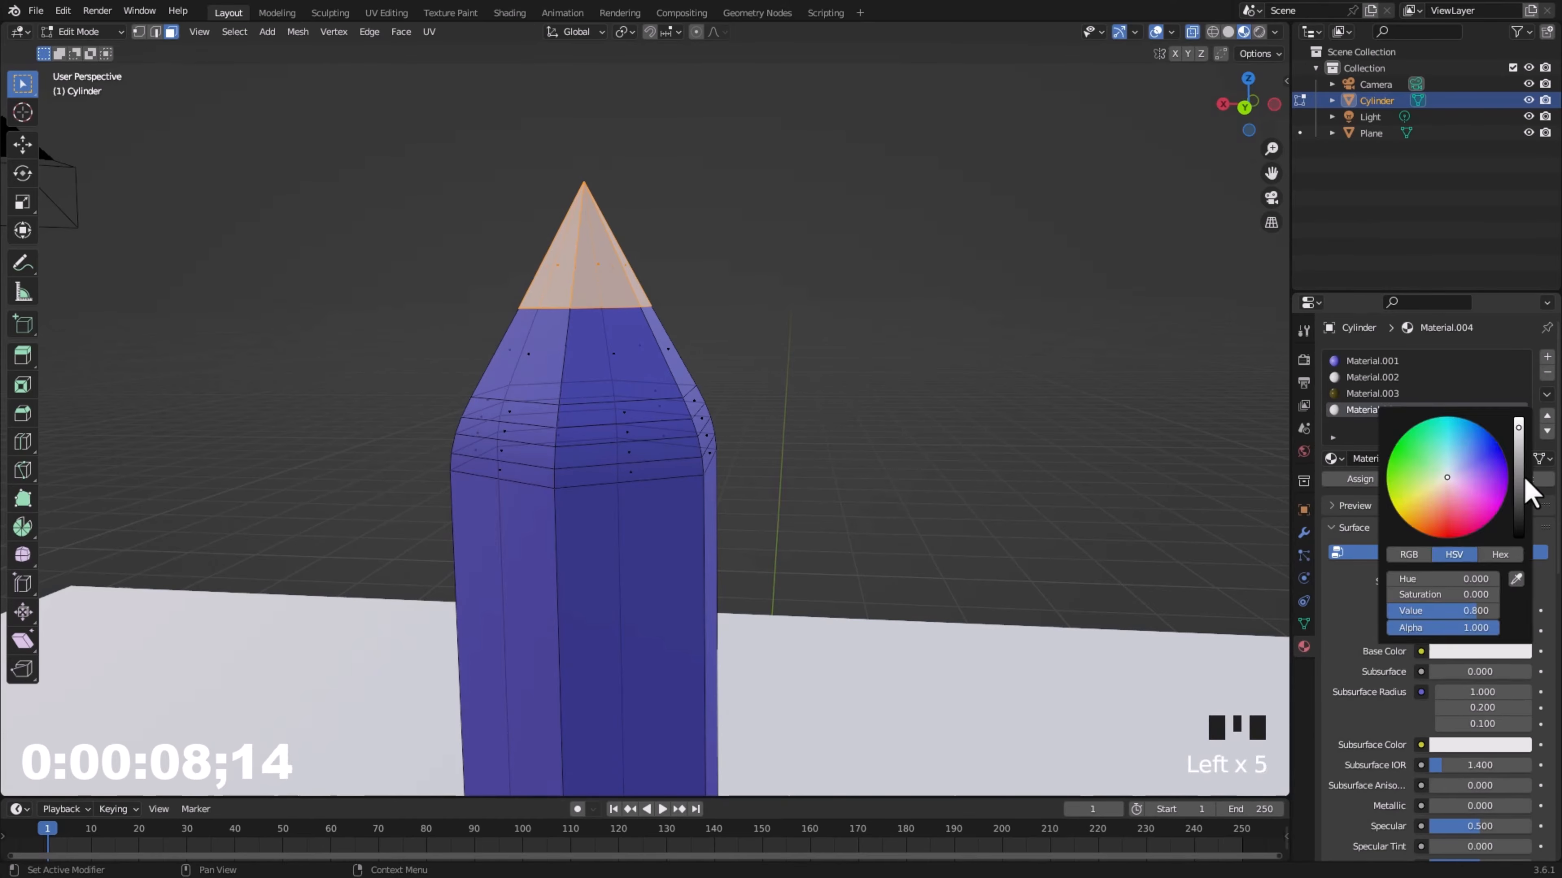
pyautogui.moveTo(1525, 480); pyautogui.dragTo(1518, 516)
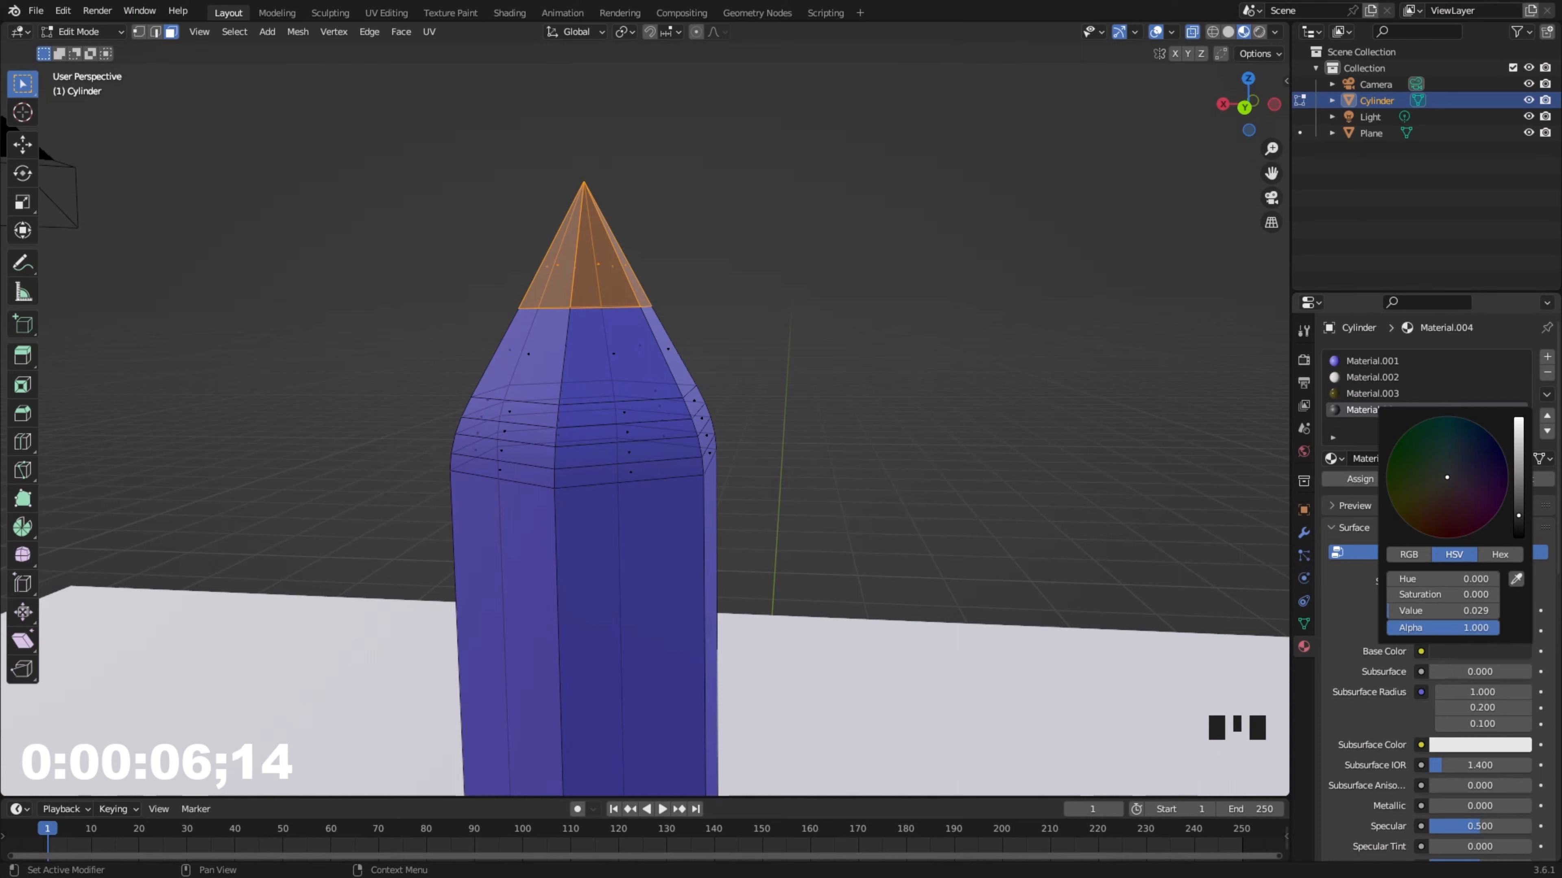
# - Select the tapered band of faces just below the dark tip and assign Material.002 to it
pyautogui.moveTo(409, 356); pyautogui.dragTo(790, 333)
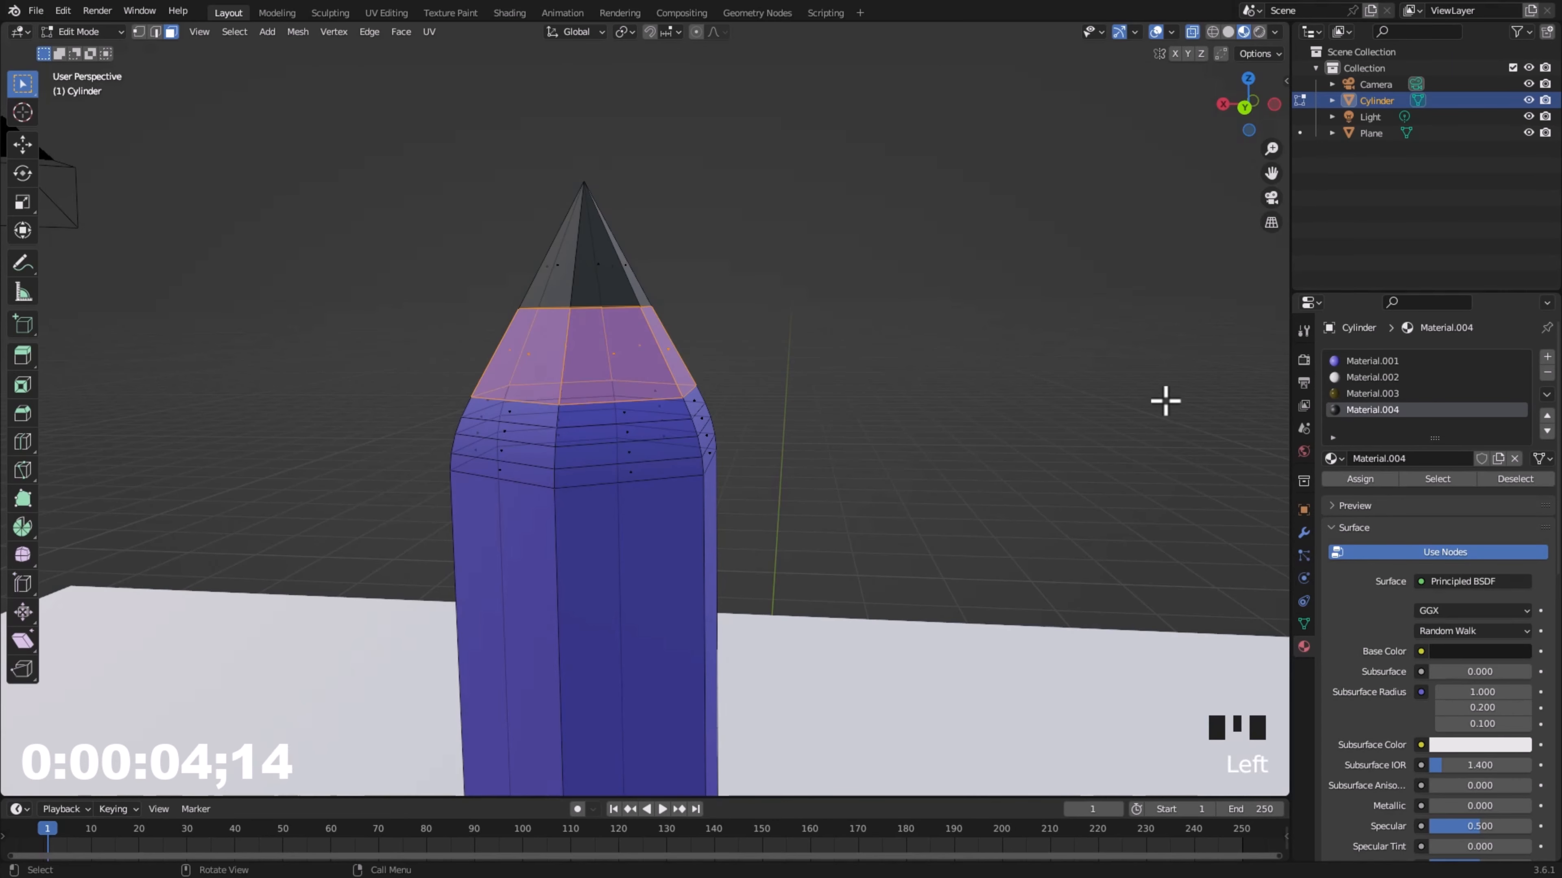
pyautogui.click(1376, 377)
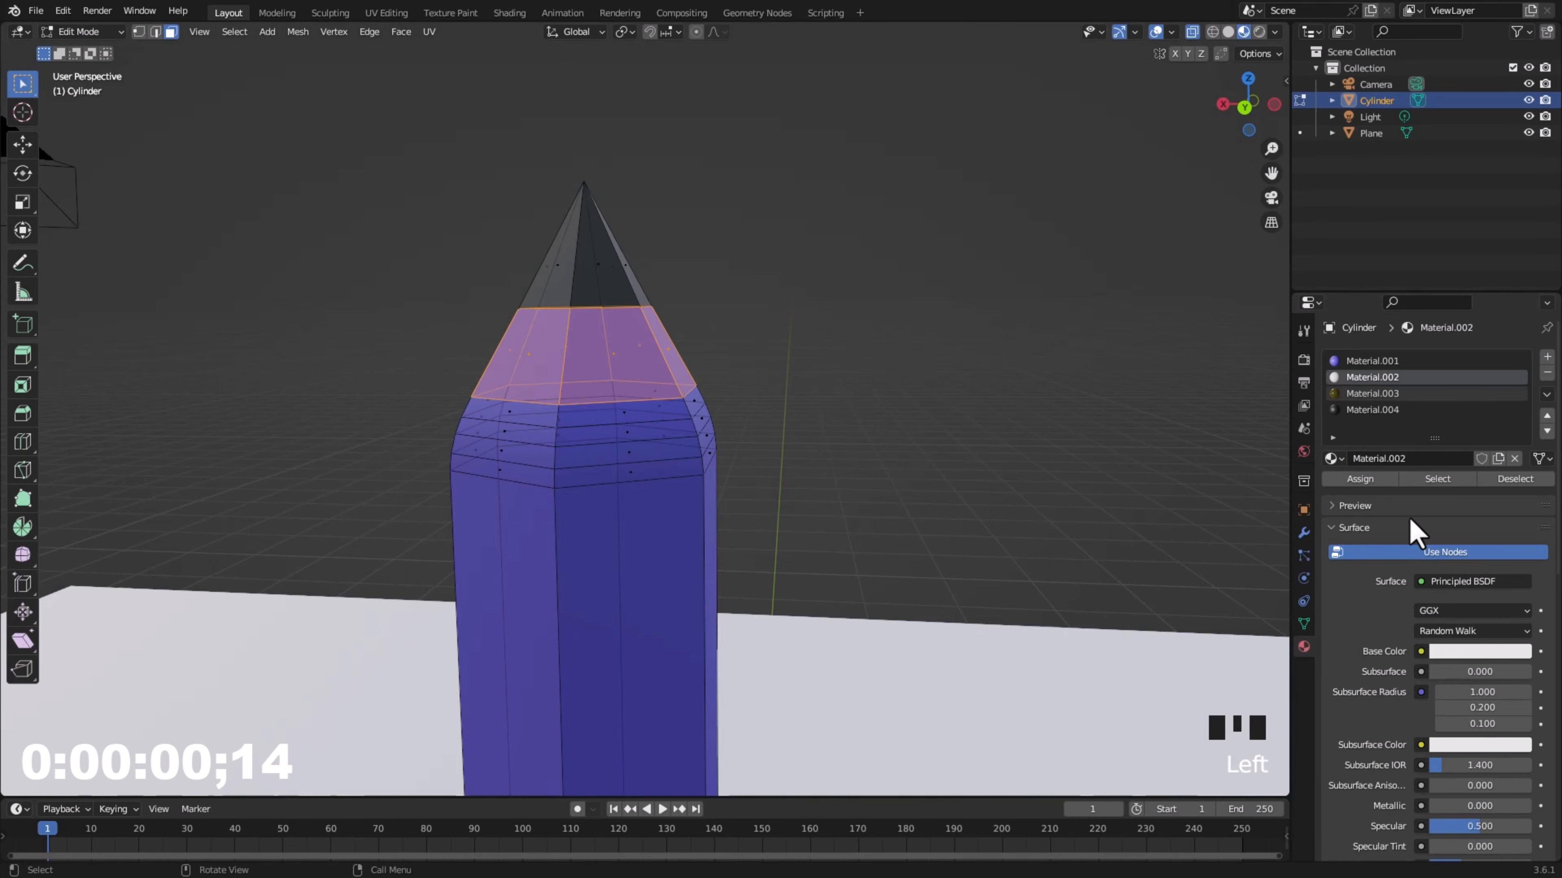
pyautogui.click(1359, 480)
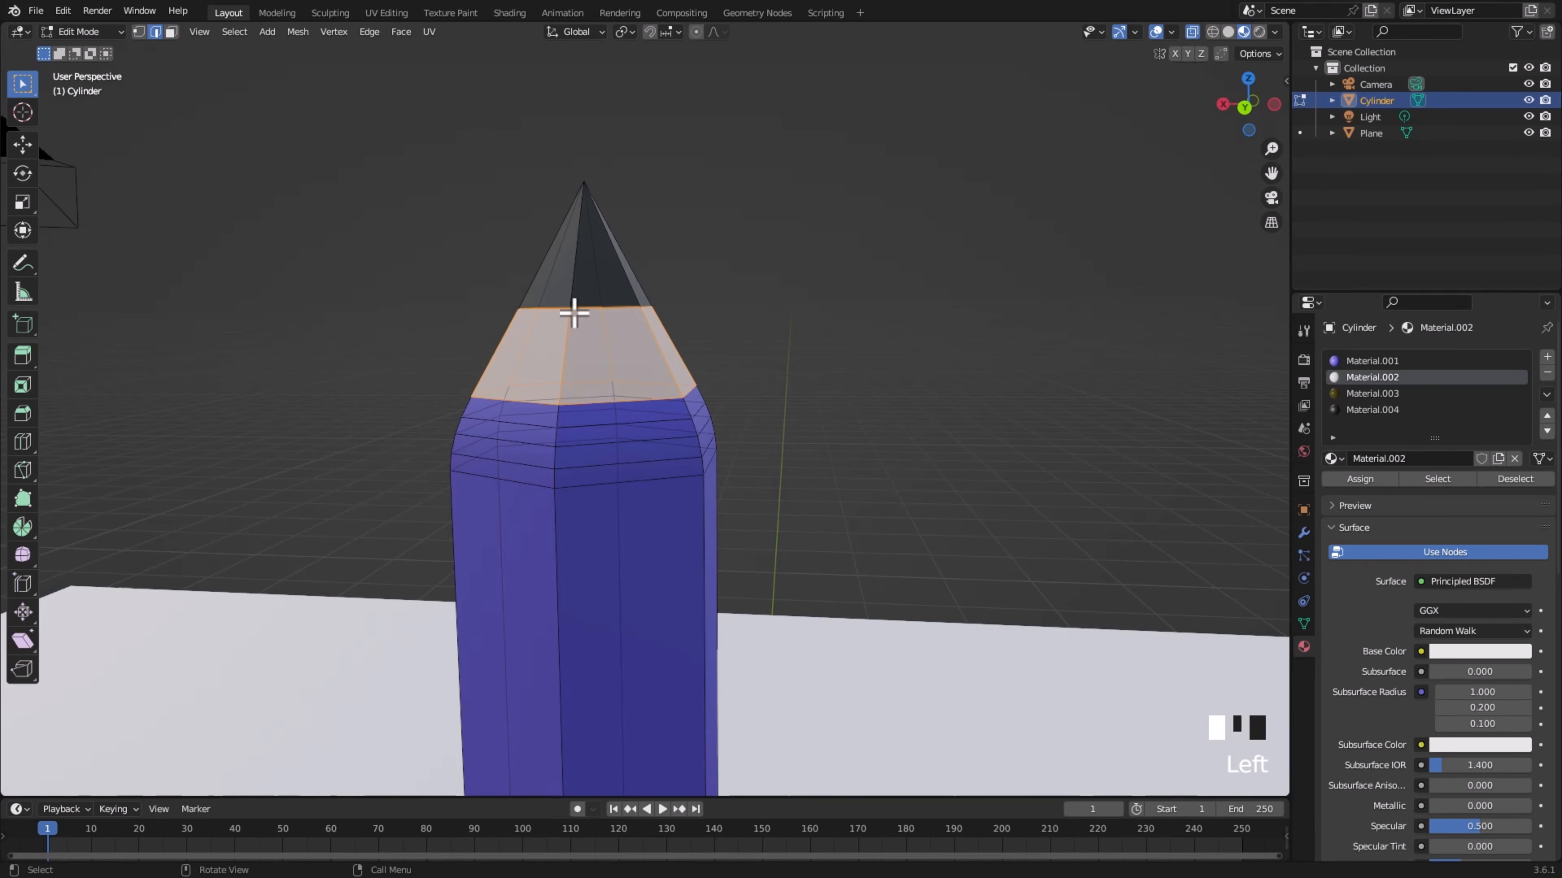
# - Slide the edge loop between the dark tip and the white band up toward the point, and return to Object Mode with nothing selected
pyautogui.keyDown('alt'); pyautogui.click(593, 307); pyautogui.keyUp('alt')
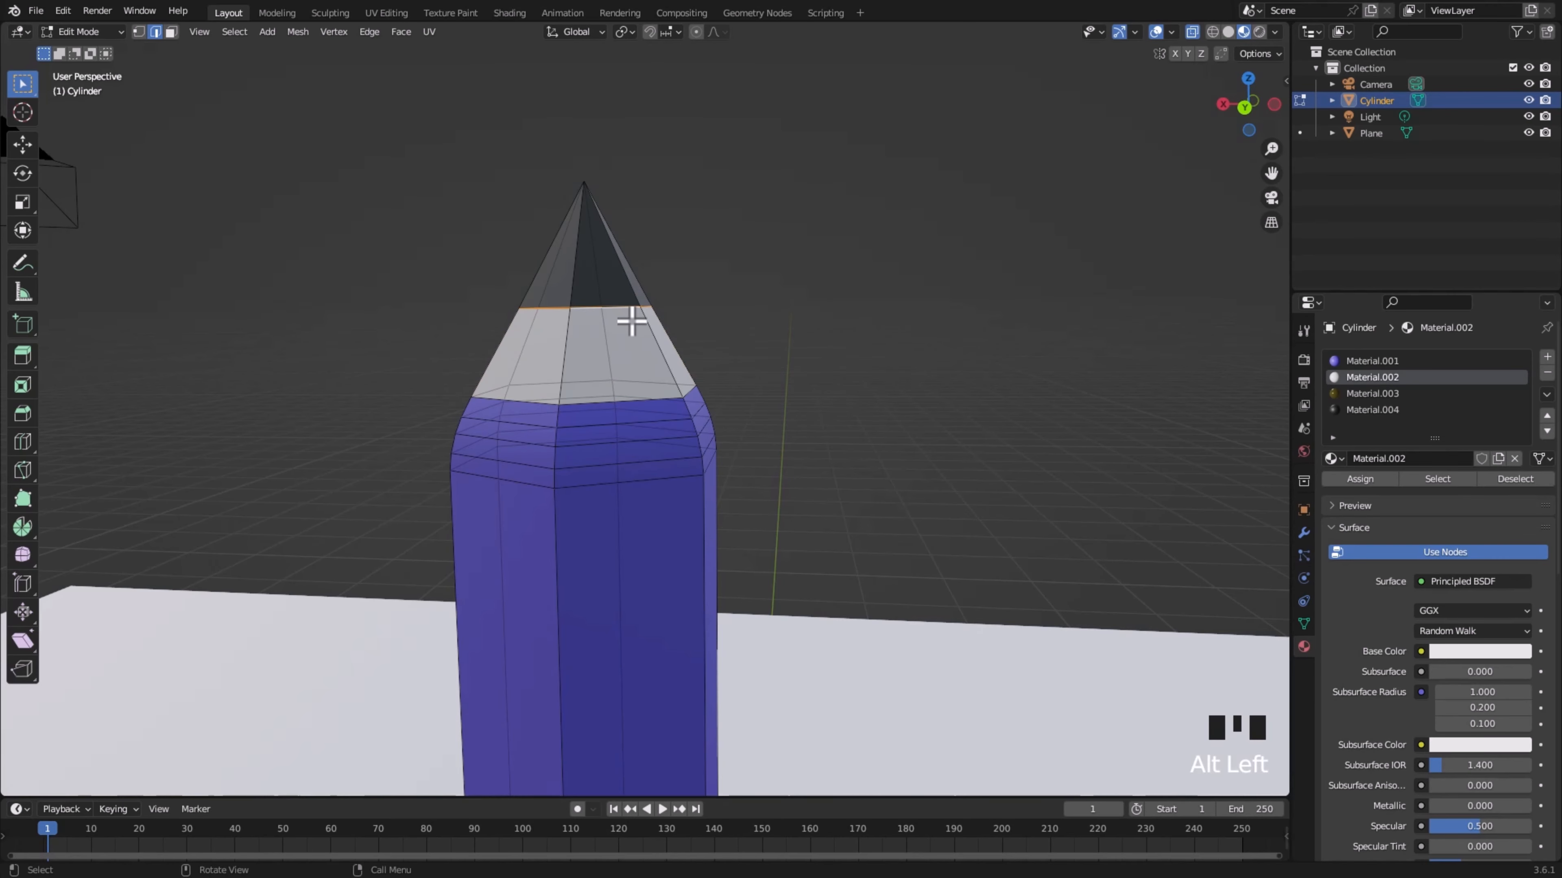
pyautogui.press('g')
pyautogui.press('g')
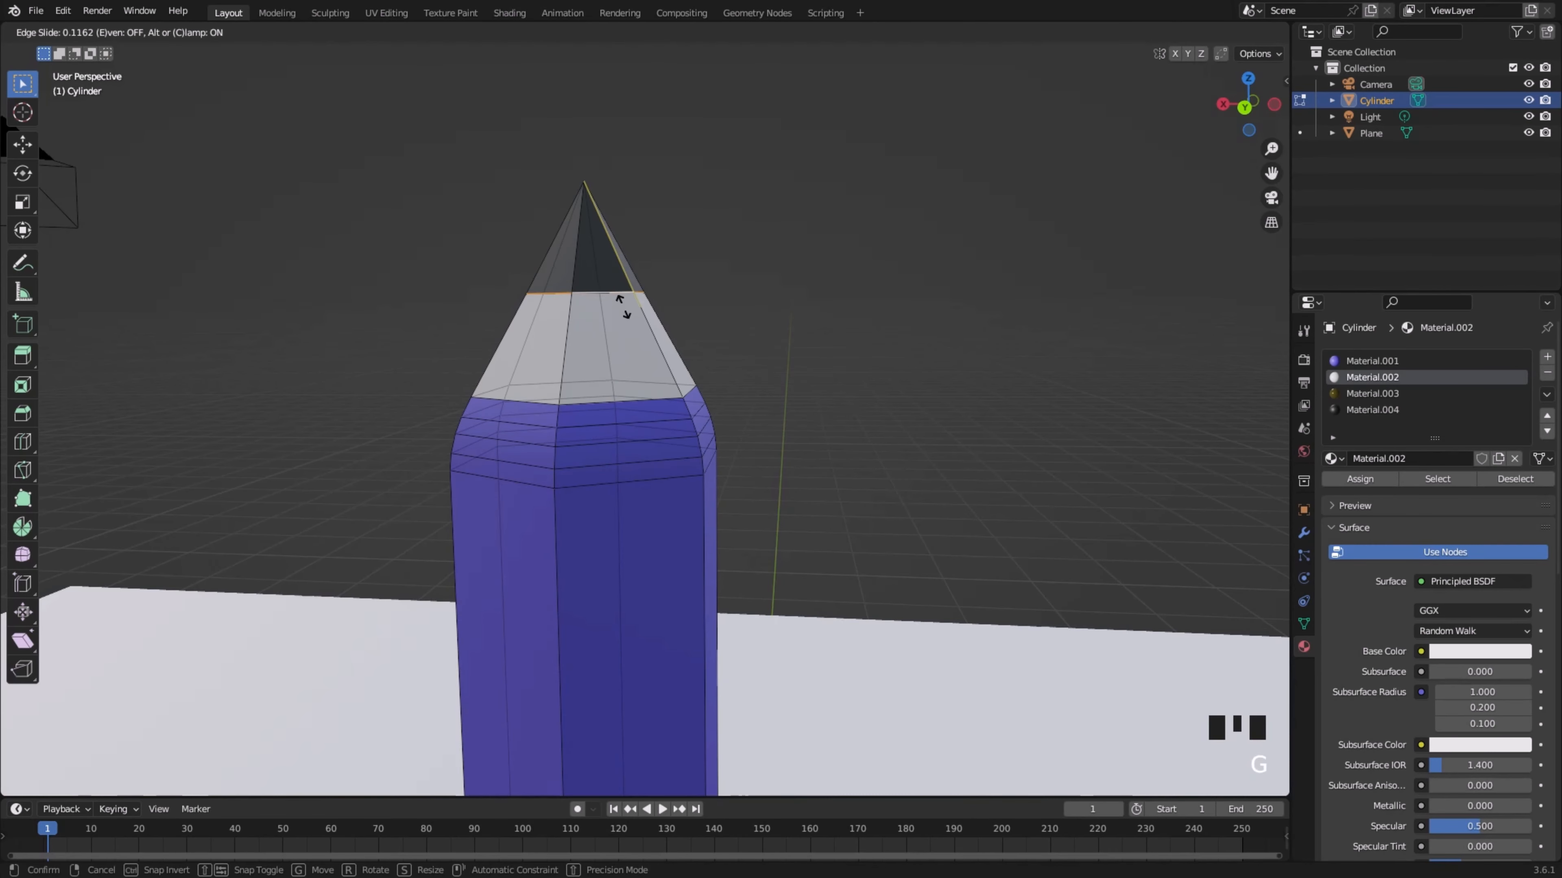
pyautogui.click(621, 286)
pyautogui.click(99, 39)
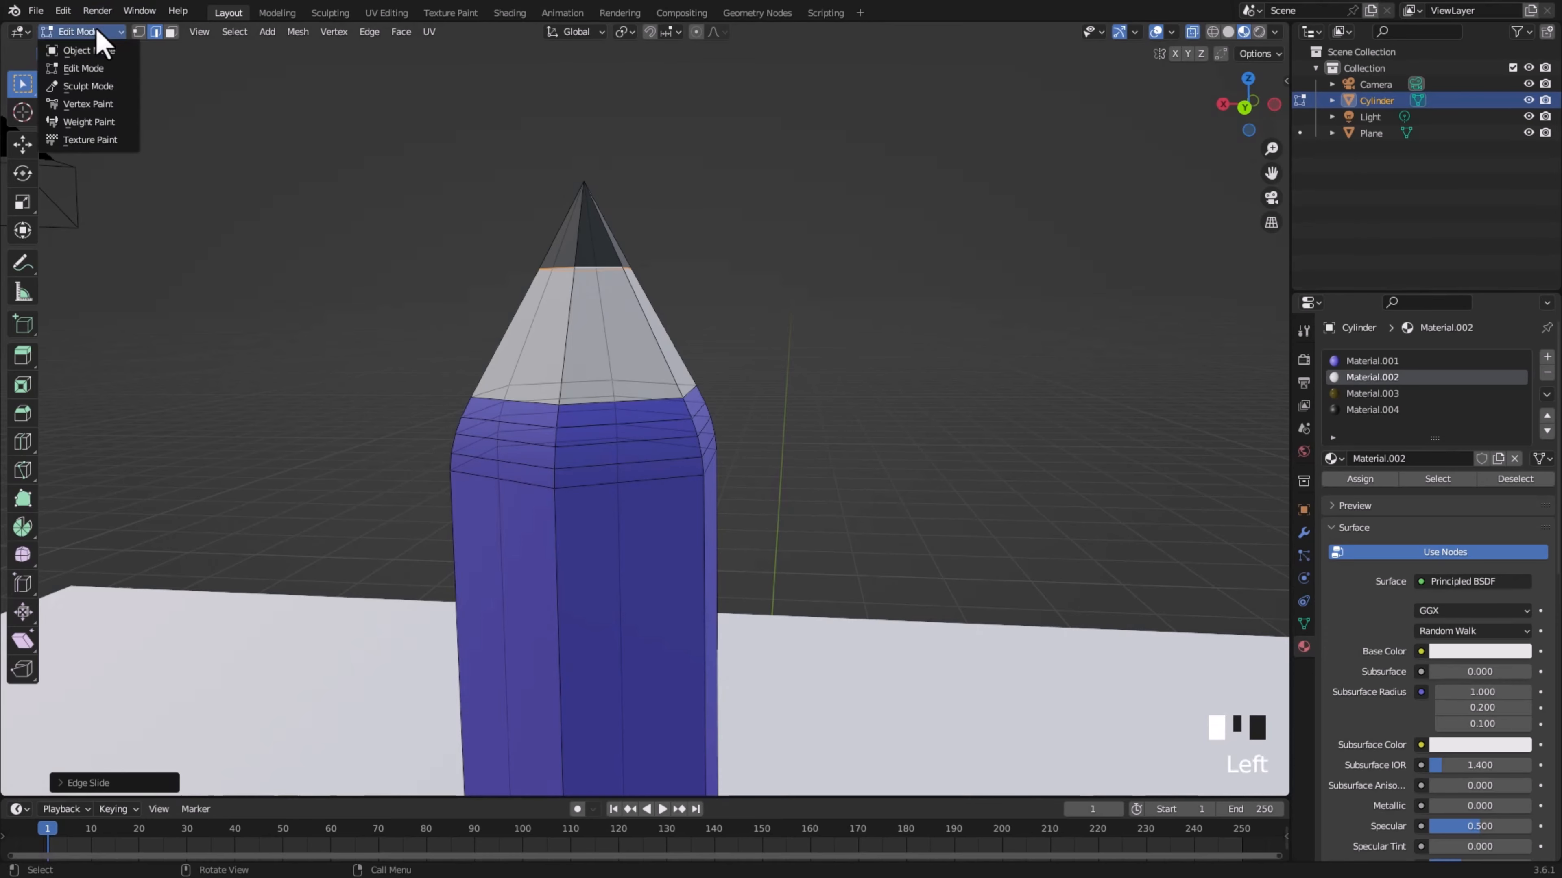
pyautogui.click(92, 48)
pyautogui.click(314, 321)
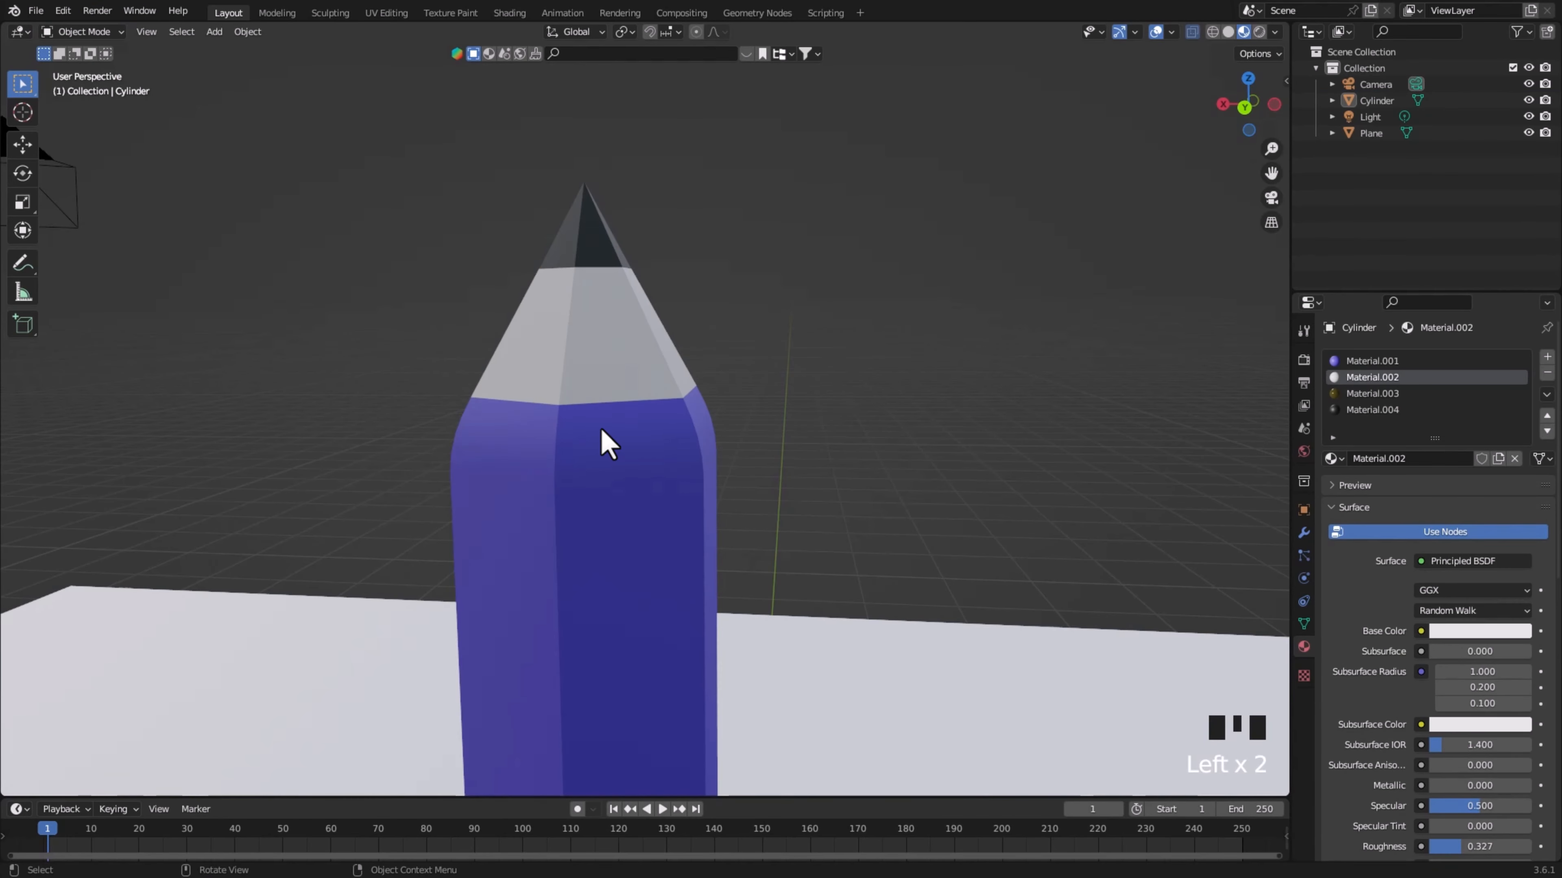
# - Show the whole pencil in Rendered viewport shading and set the render engine to Cycles
pyautogui.scroll(-2, 606, 443)
pyautogui.moveTo(622, 480); pyautogui.dragTo(1243, 54, button='middle')
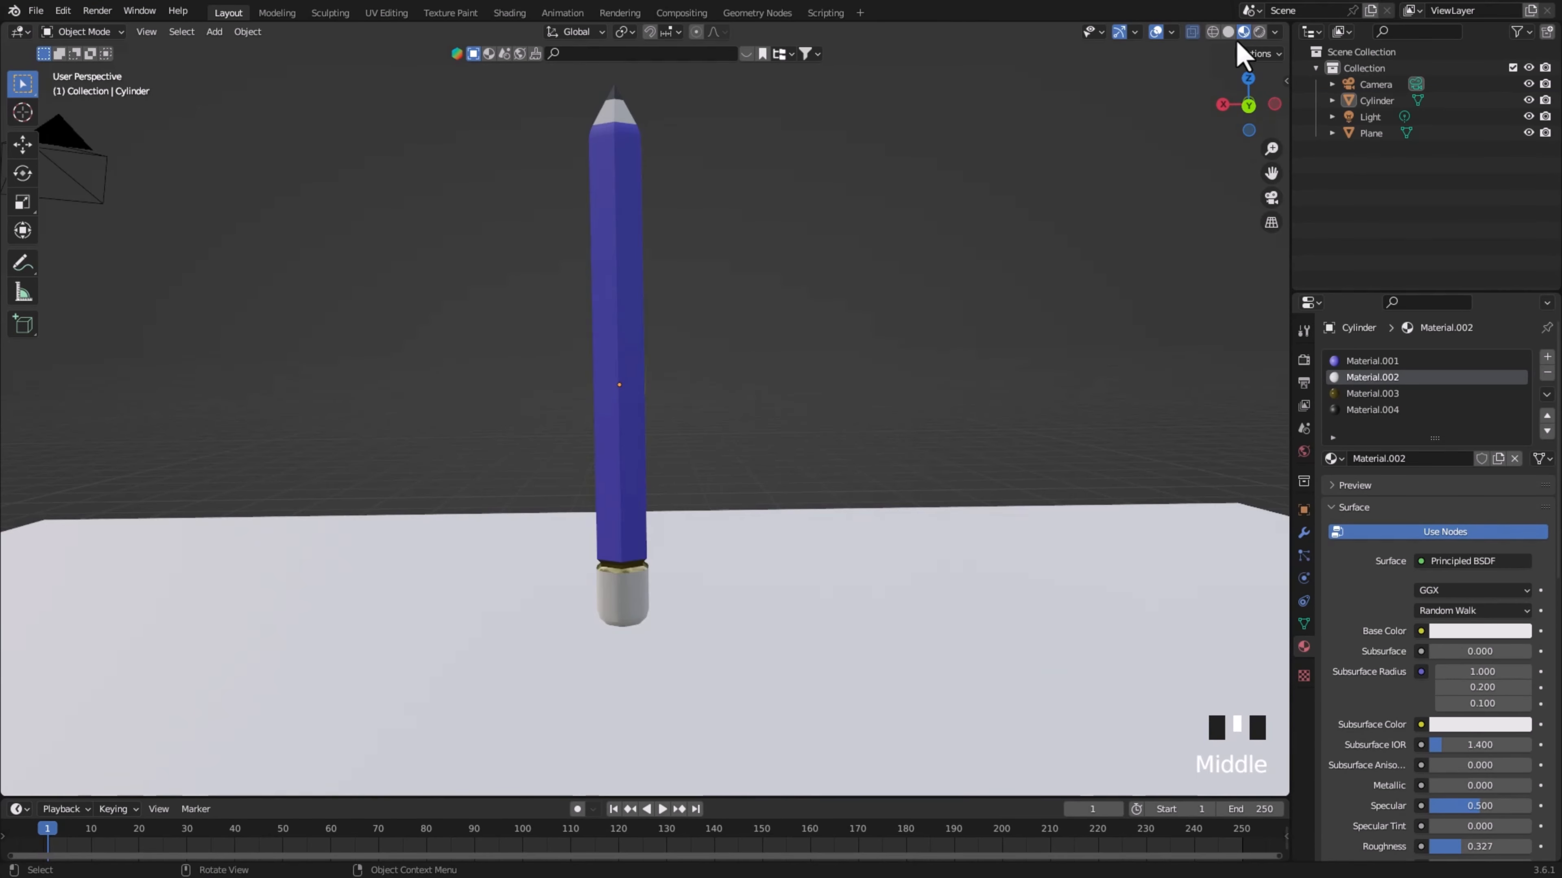
pyautogui.click(1259, 33)
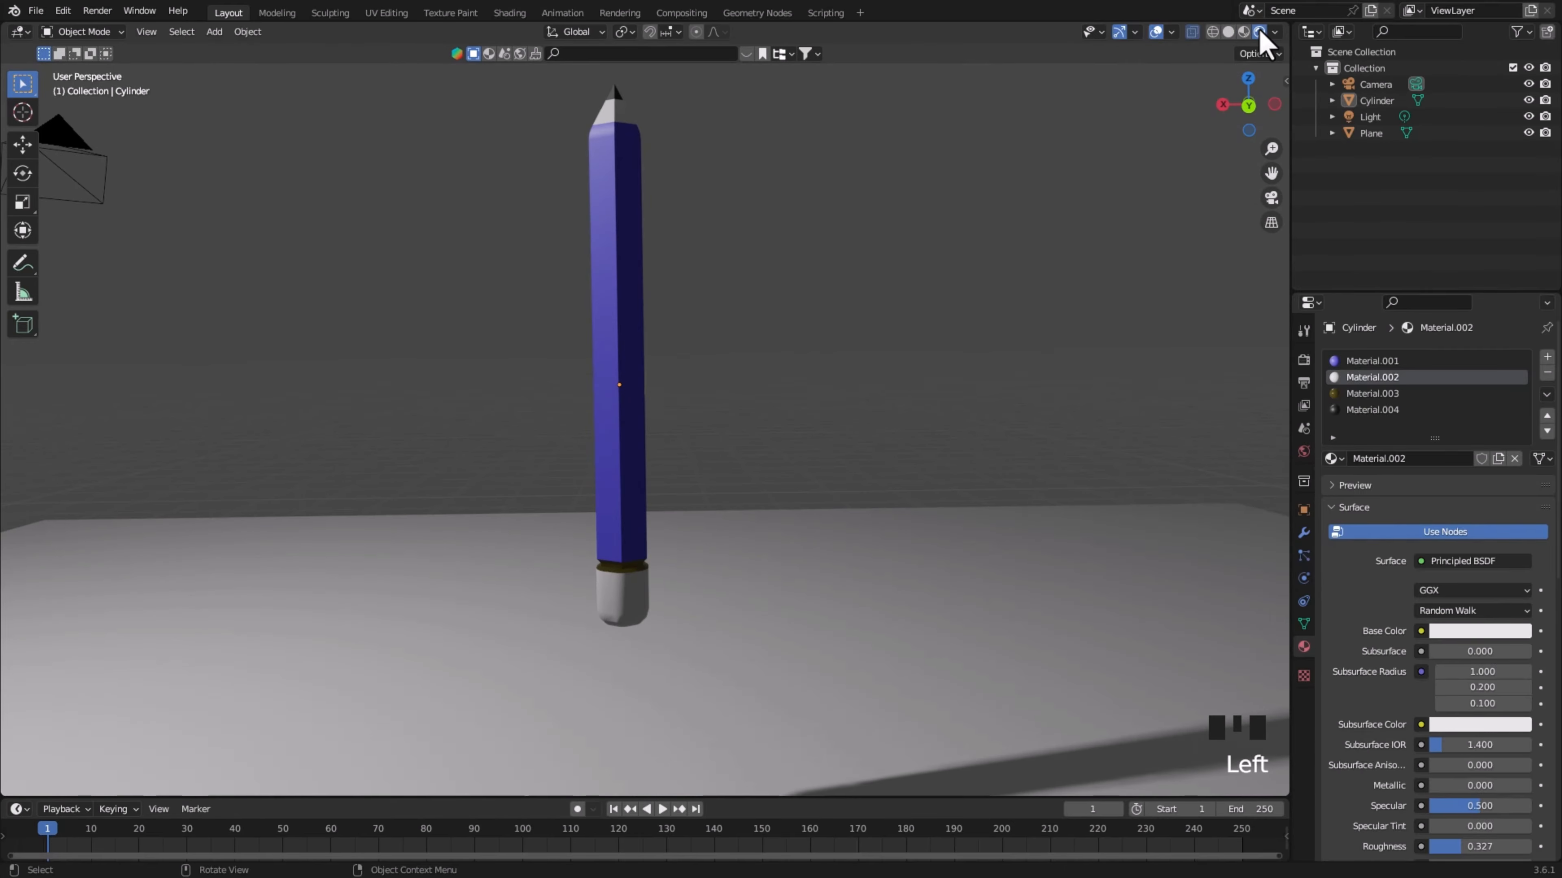
pyautogui.click(1303, 360)
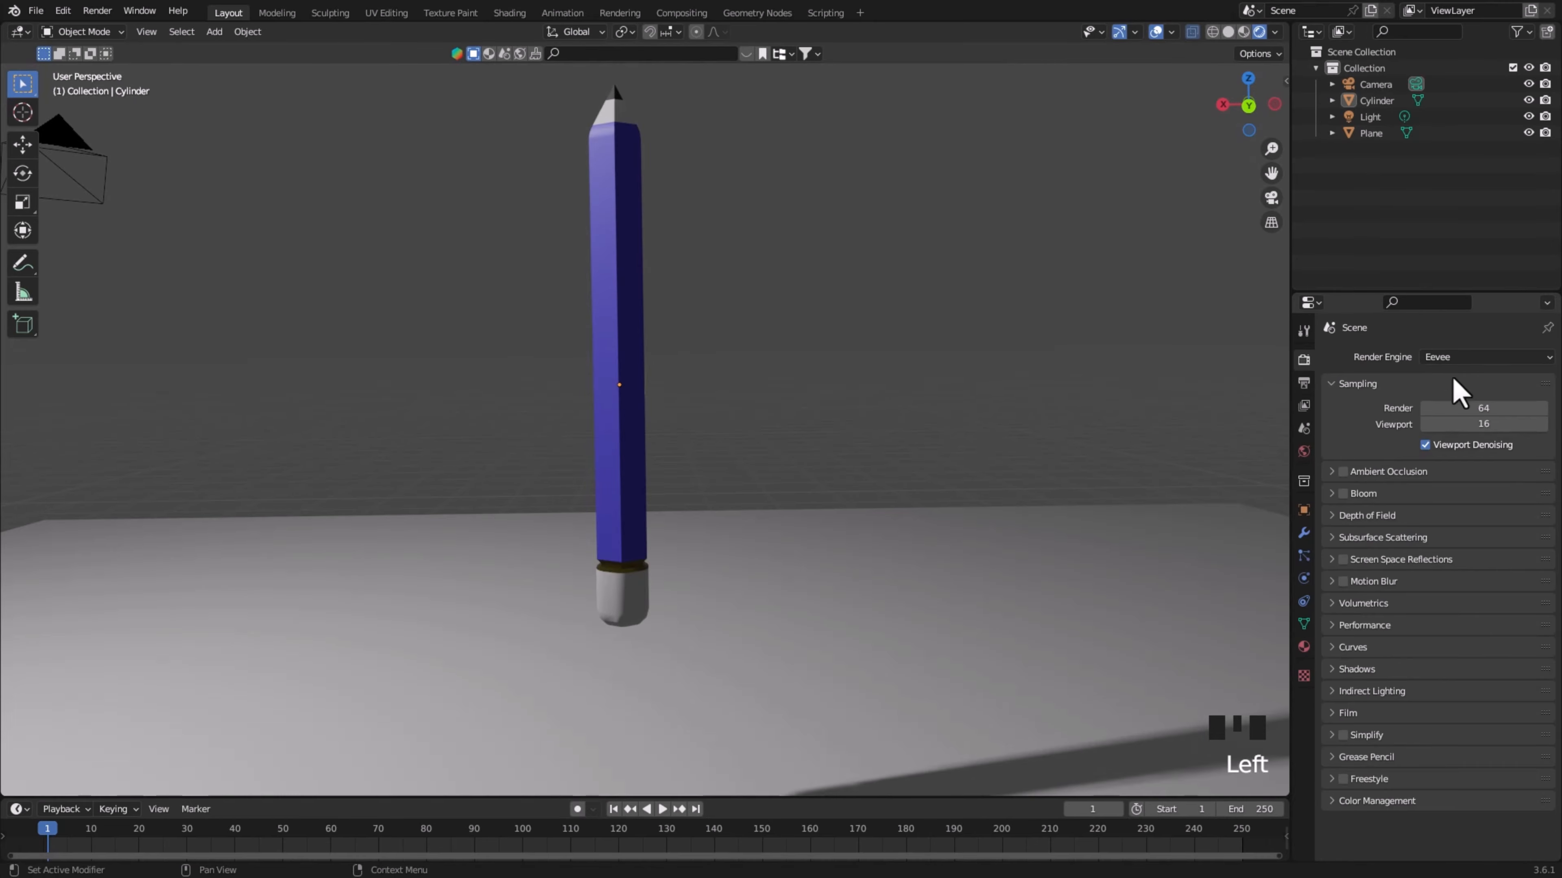
pyautogui.click(1458, 357)
pyautogui.click(1463, 414)
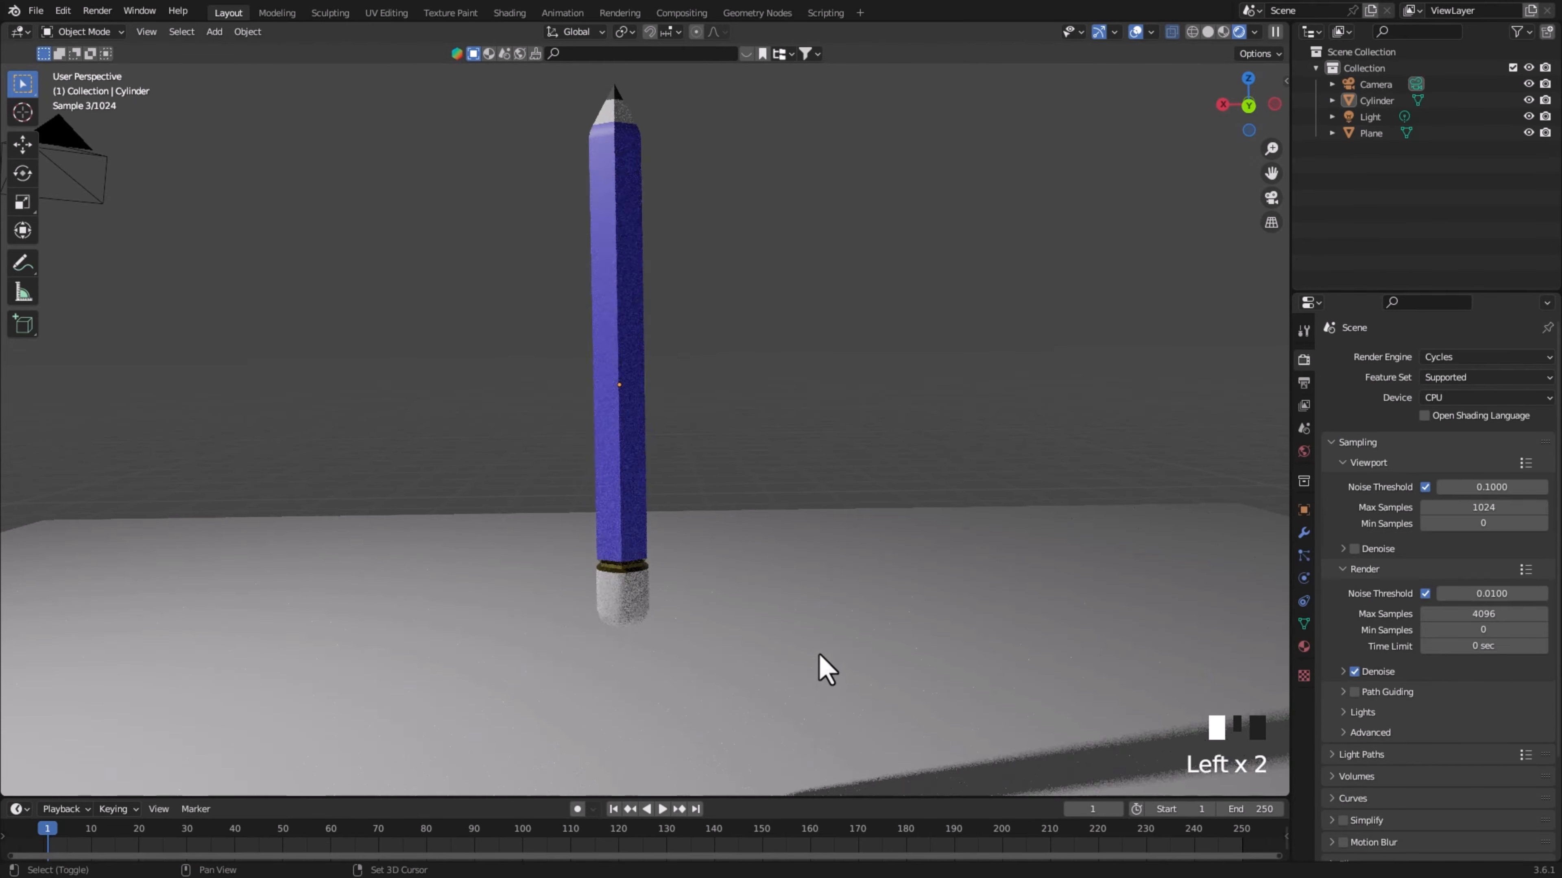
# - Select the faces of the pencil's rounded end and assign them a new yellow material with hue 0.104 and saturation 0.977
pyautogui.keyDown('shift'); pyautogui.moveTo(826, 666); pyautogui.dragTo(872, 614, button='middle'); pyautogui.keyUp('shift')
pyautogui.scroll(-2, 827, 657)
pyautogui.scroll(-1, 822, 644)
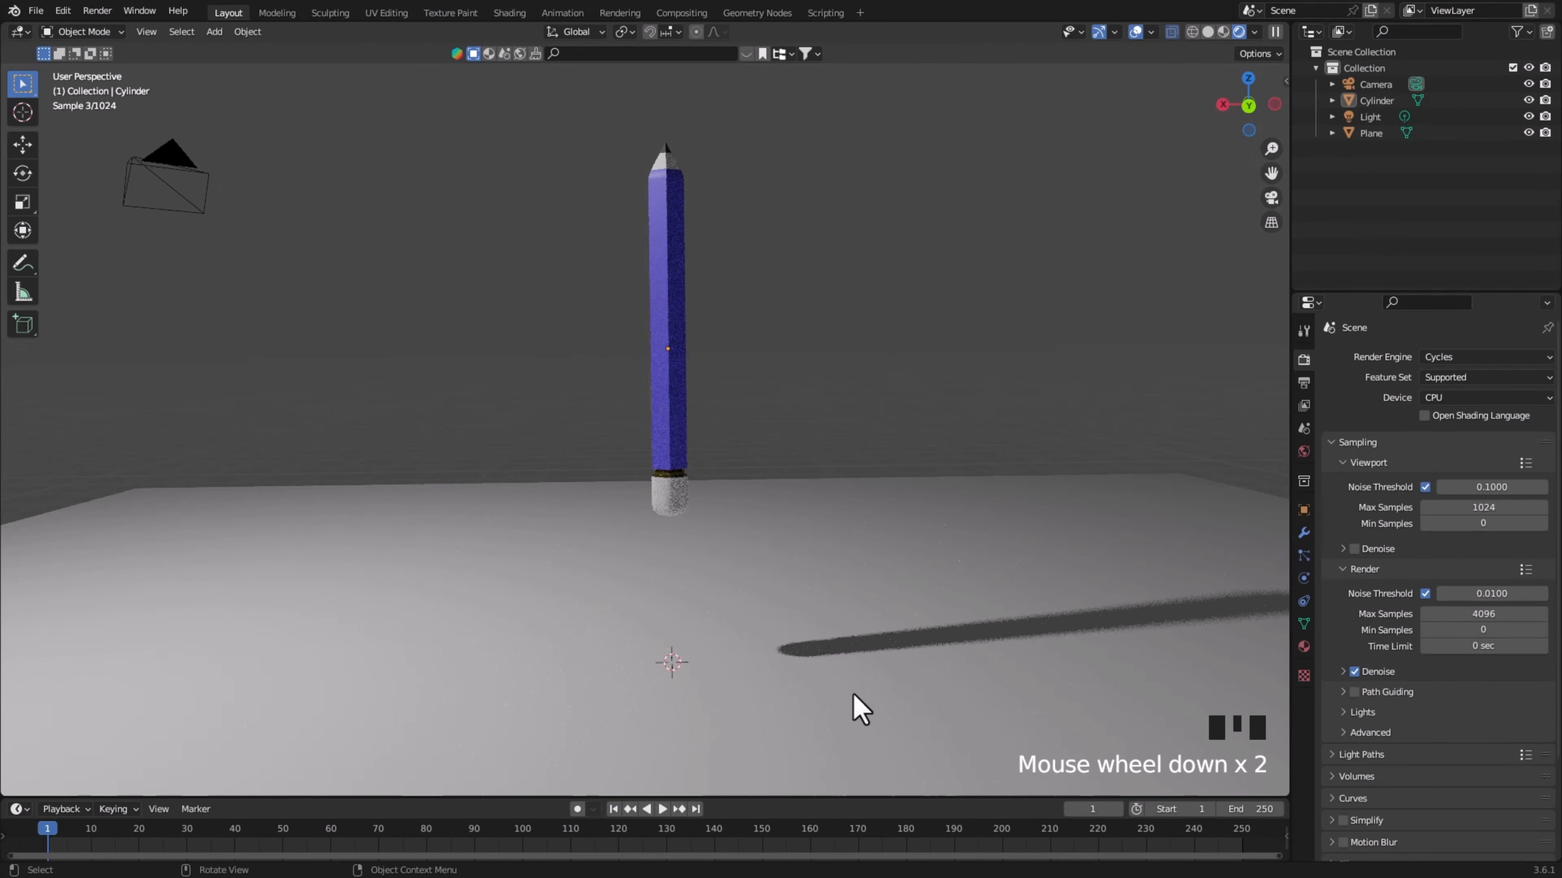
pyautogui.click(667, 503)
pyautogui.scroll(4, 667, 503)
pyautogui.press('Tab')
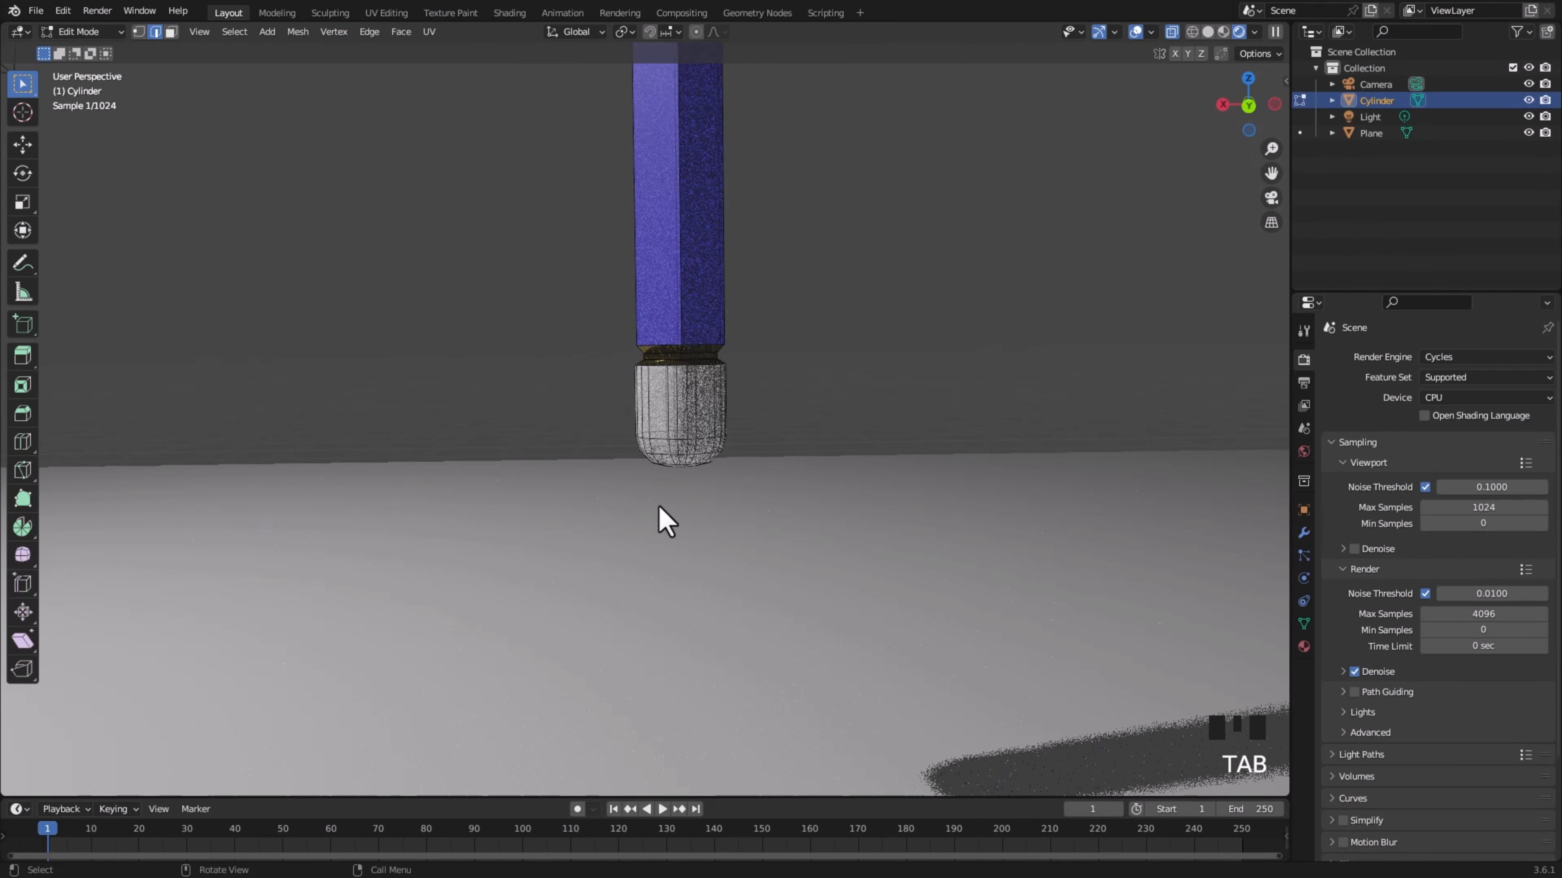
pyautogui.moveTo(600, 486); pyautogui.dragTo(776, 405)
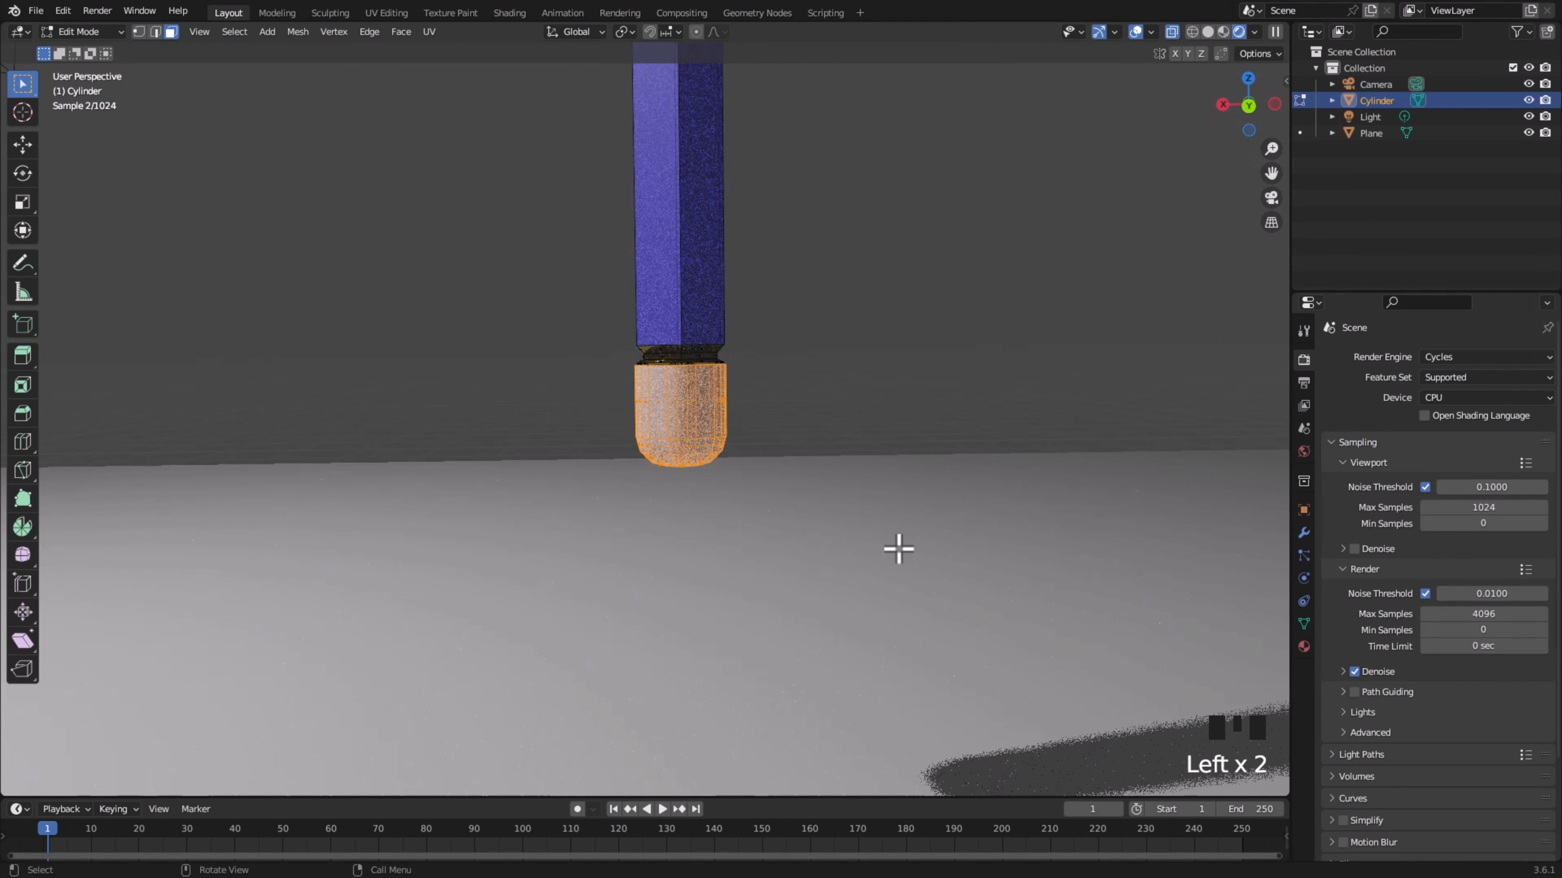
pyautogui.click(1303, 646)
pyautogui.click(1547, 357)
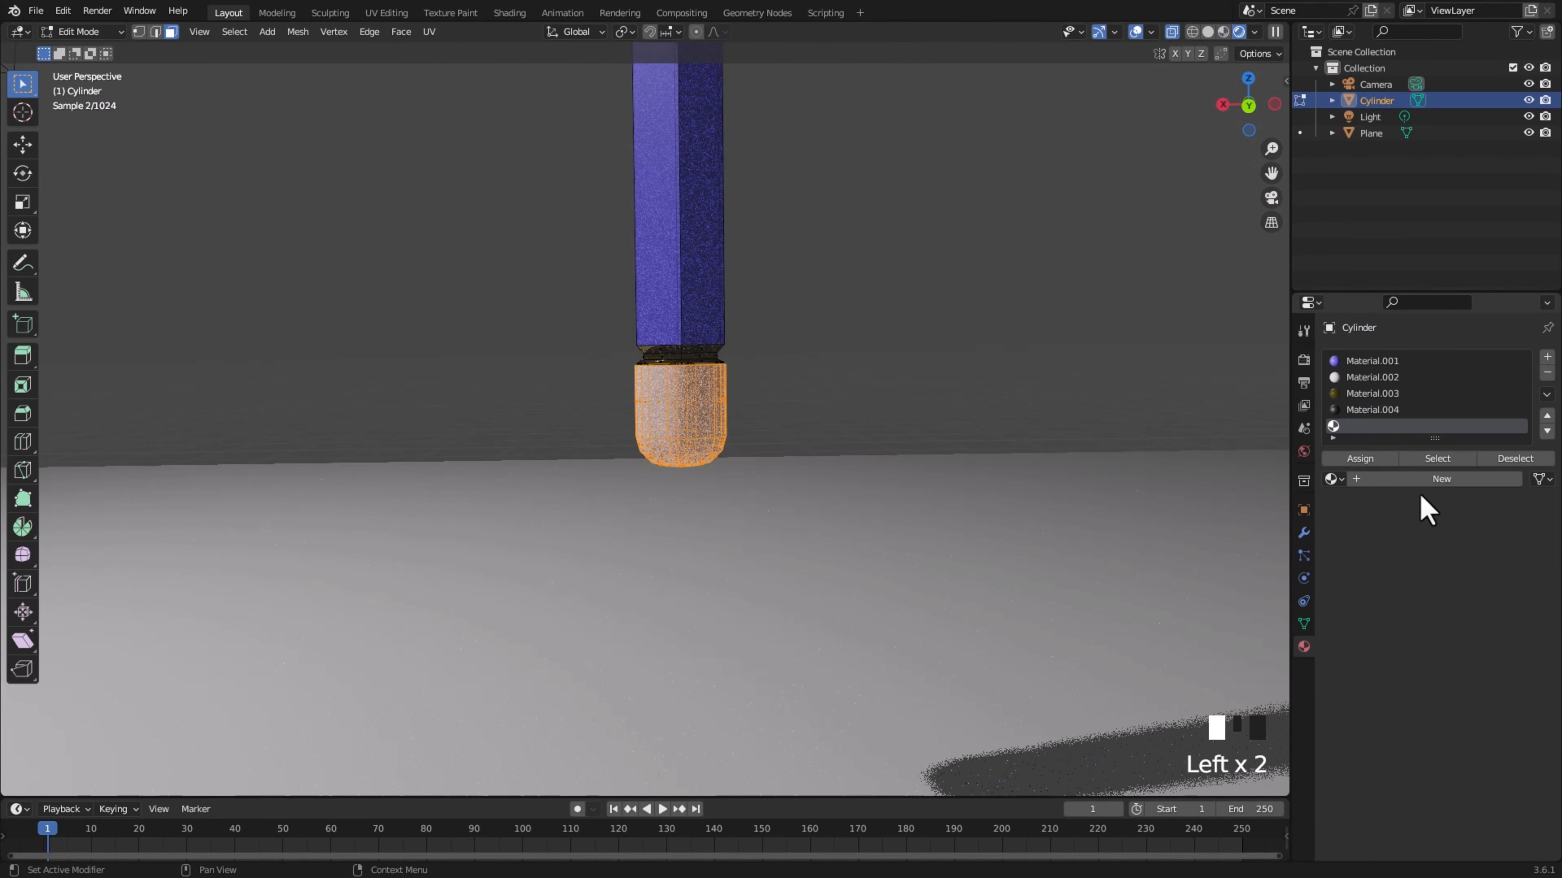
pyautogui.click(1426, 480)
pyautogui.click(1490, 621)
pyautogui.moveTo(1440, 440); pyautogui.dragTo(1416, 482)
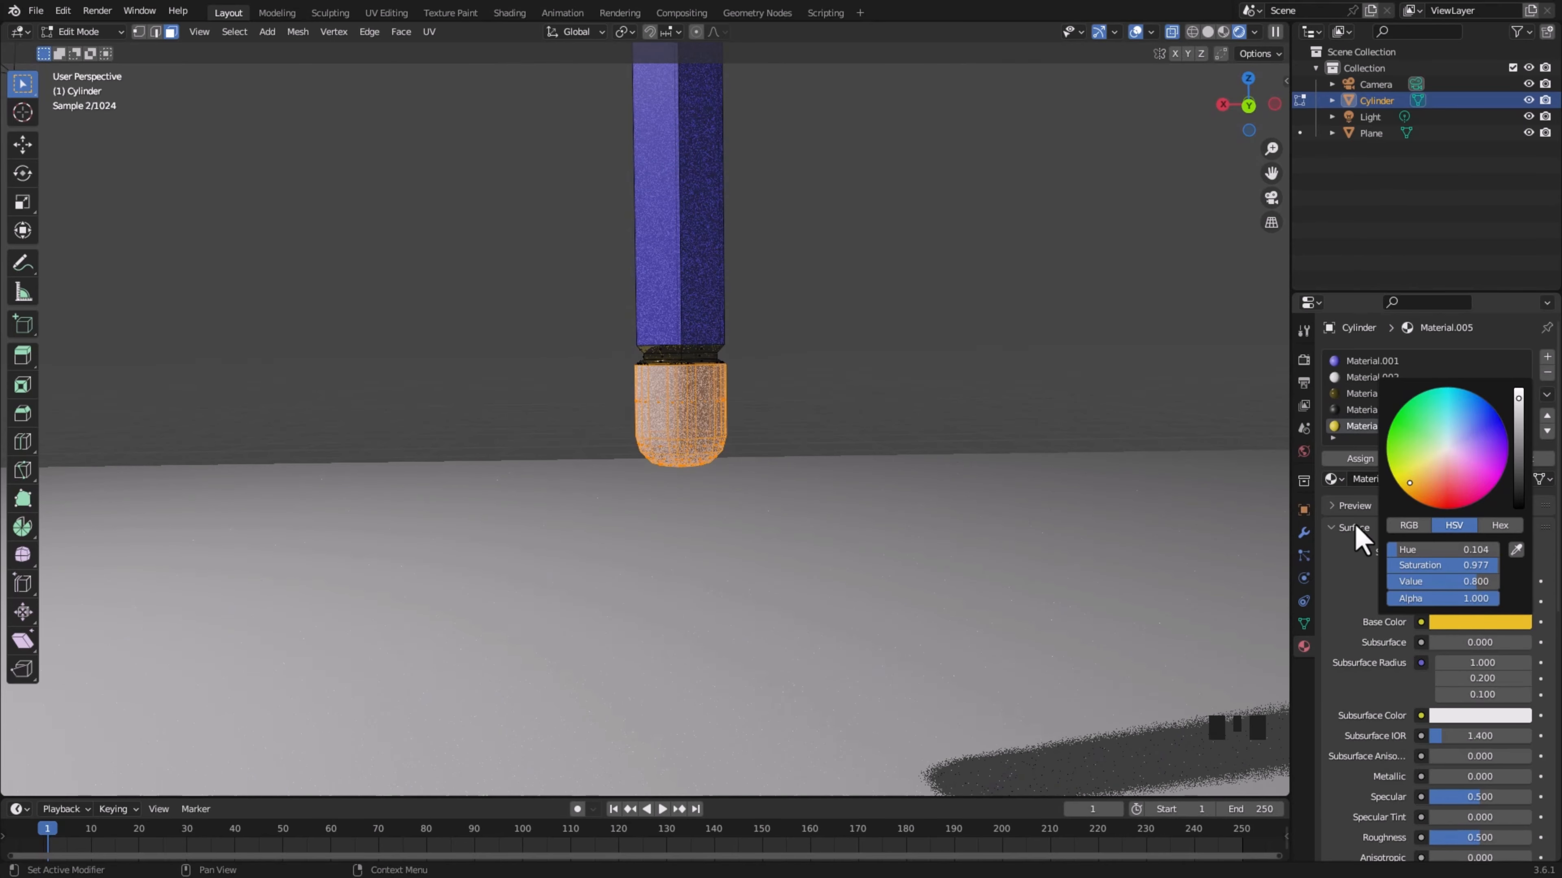
pyautogui.click(1360, 459)
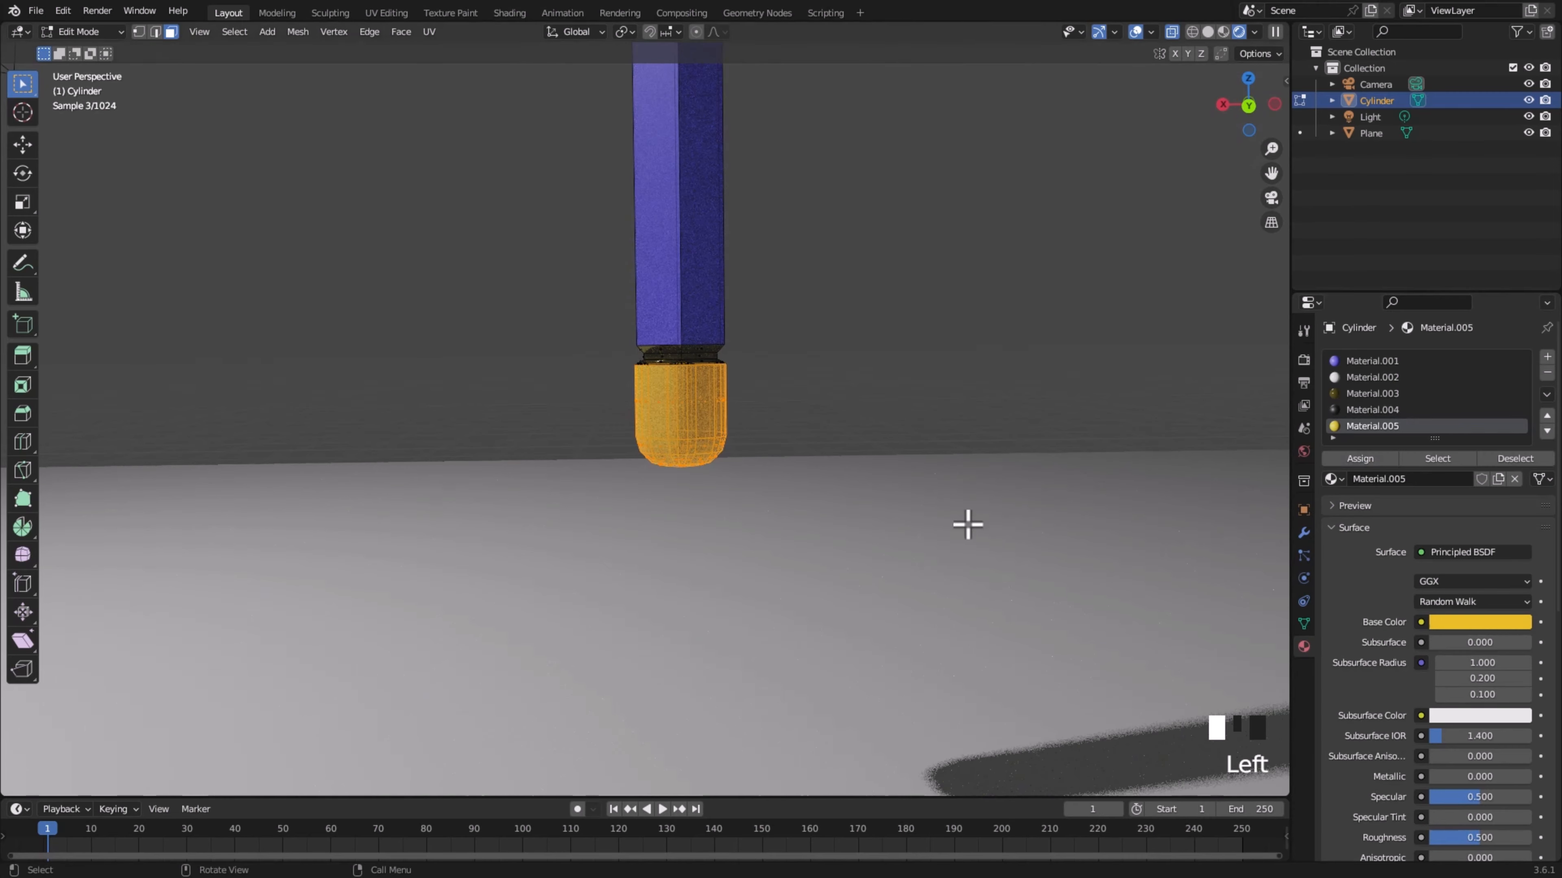
# - Set the yellow material's roughness to 0.311 and return to Object Mode
pyautogui.scroll(-1, 1477, 794)
pyautogui.moveTo(1480, 805); pyautogui.dragTo(1459, 805)
pyautogui.press('Tab')
# - Rotate the whole pencil 90 degrees about the Y axis so it lies horizontally
pyautogui.scroll(2, 348, 306)
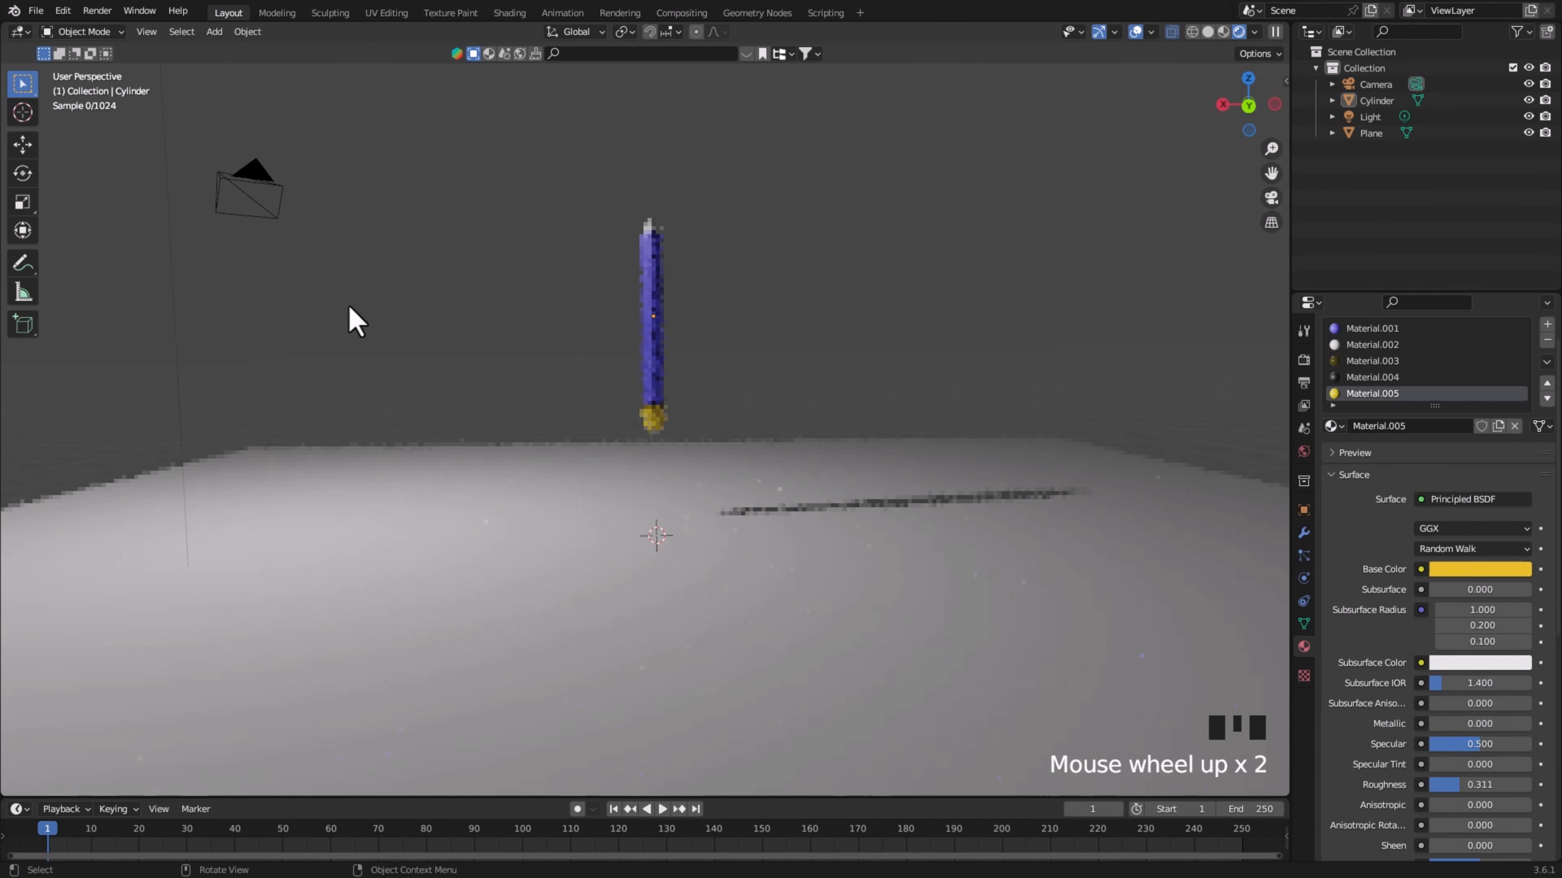
pyautogui.click(656, 431)
pyautogui.scroll(1, 767, 568)
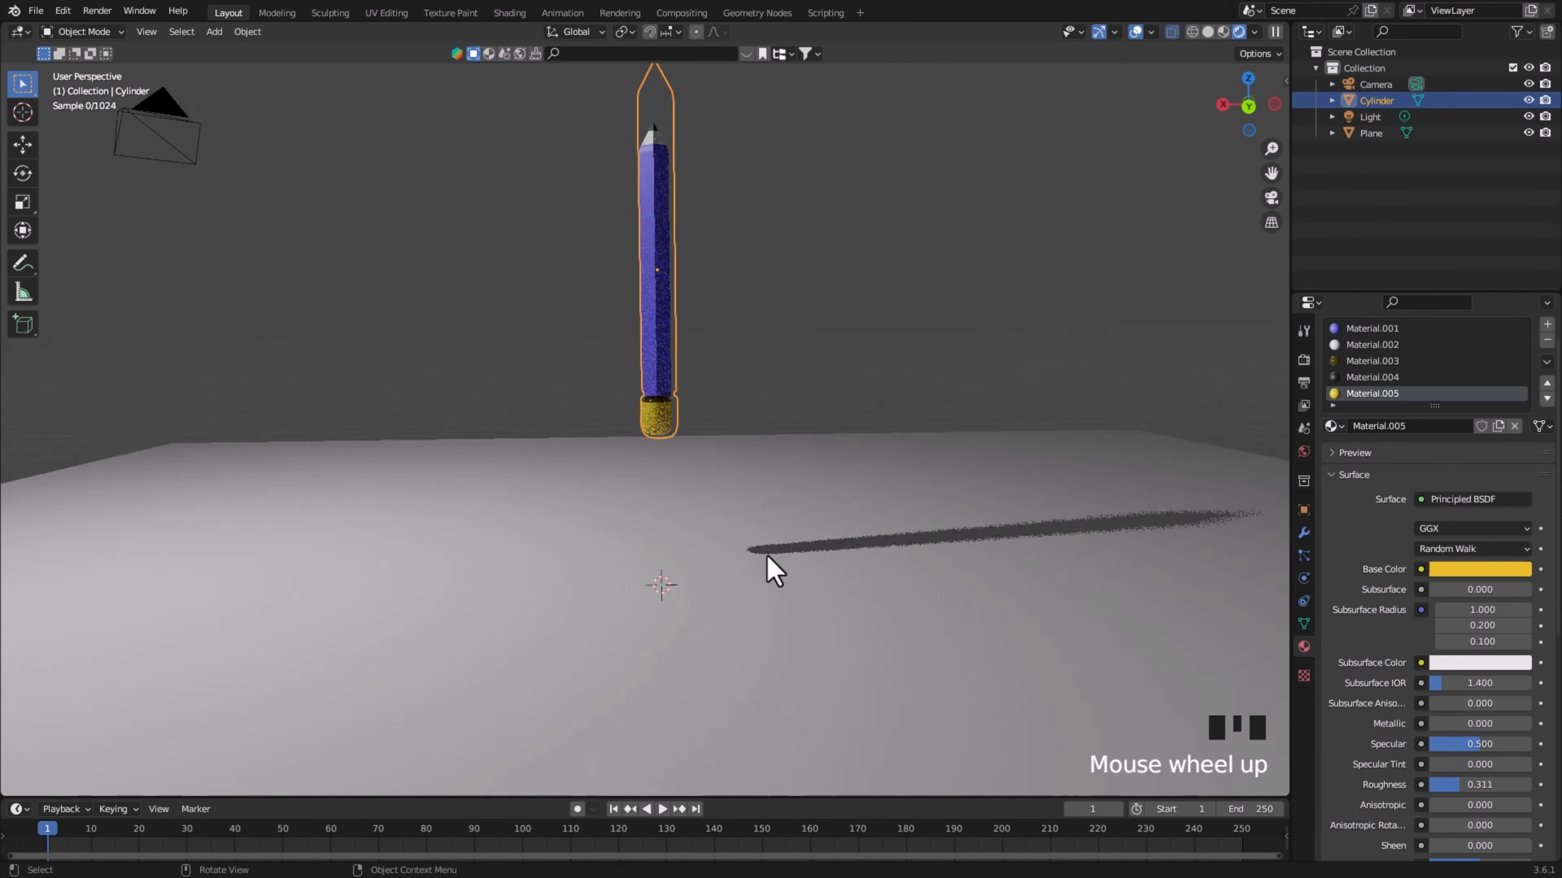
pyautogui.scroll(-1, 771, 569)
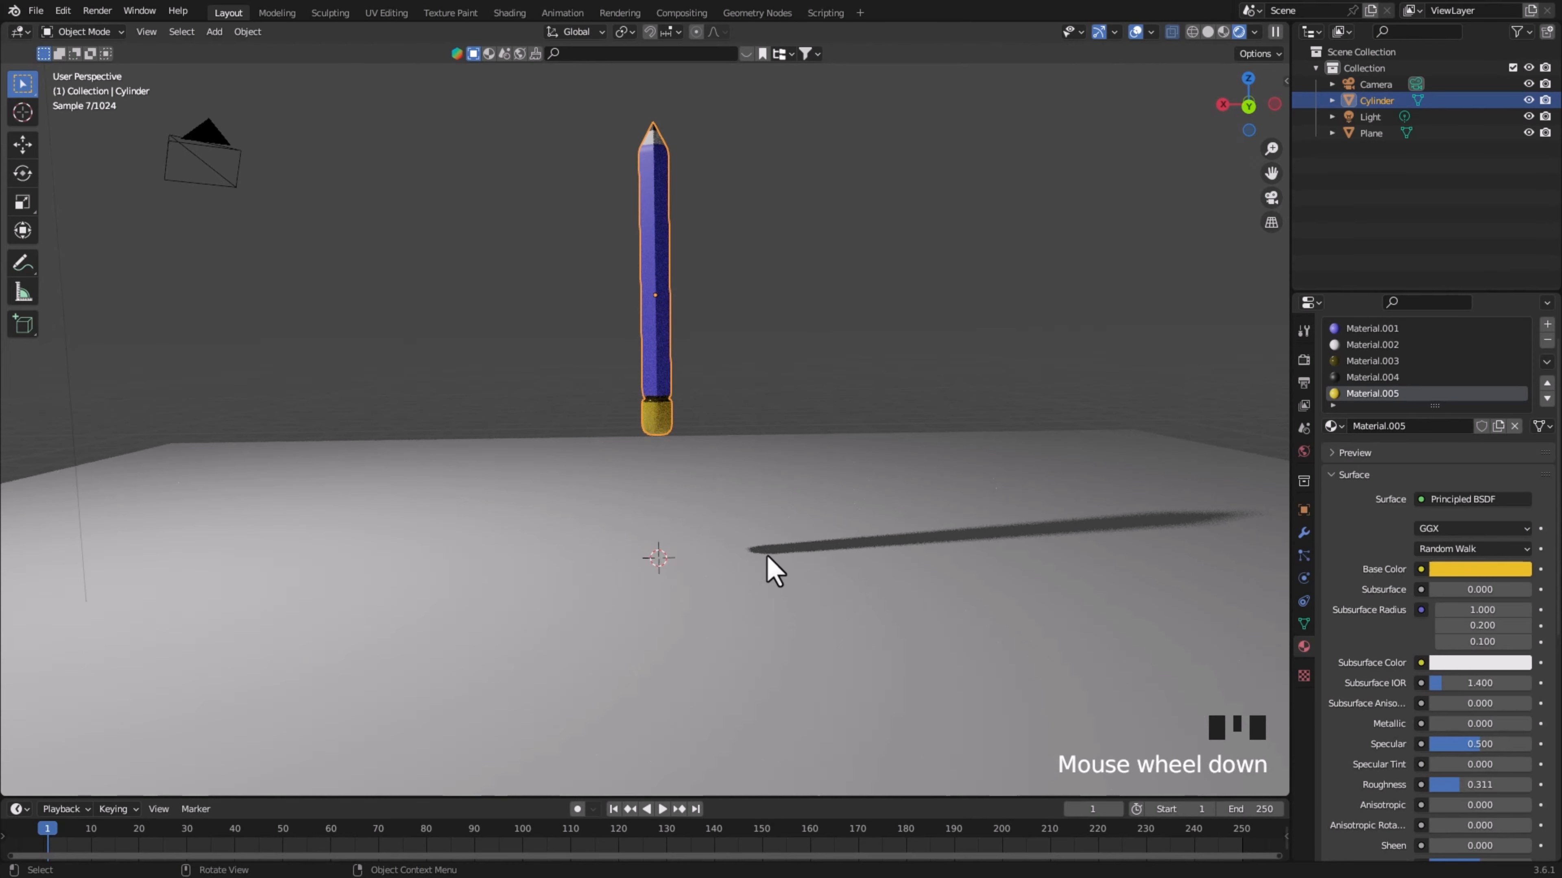
pyautogui.write('ry90')
pyautogui.press('Return')
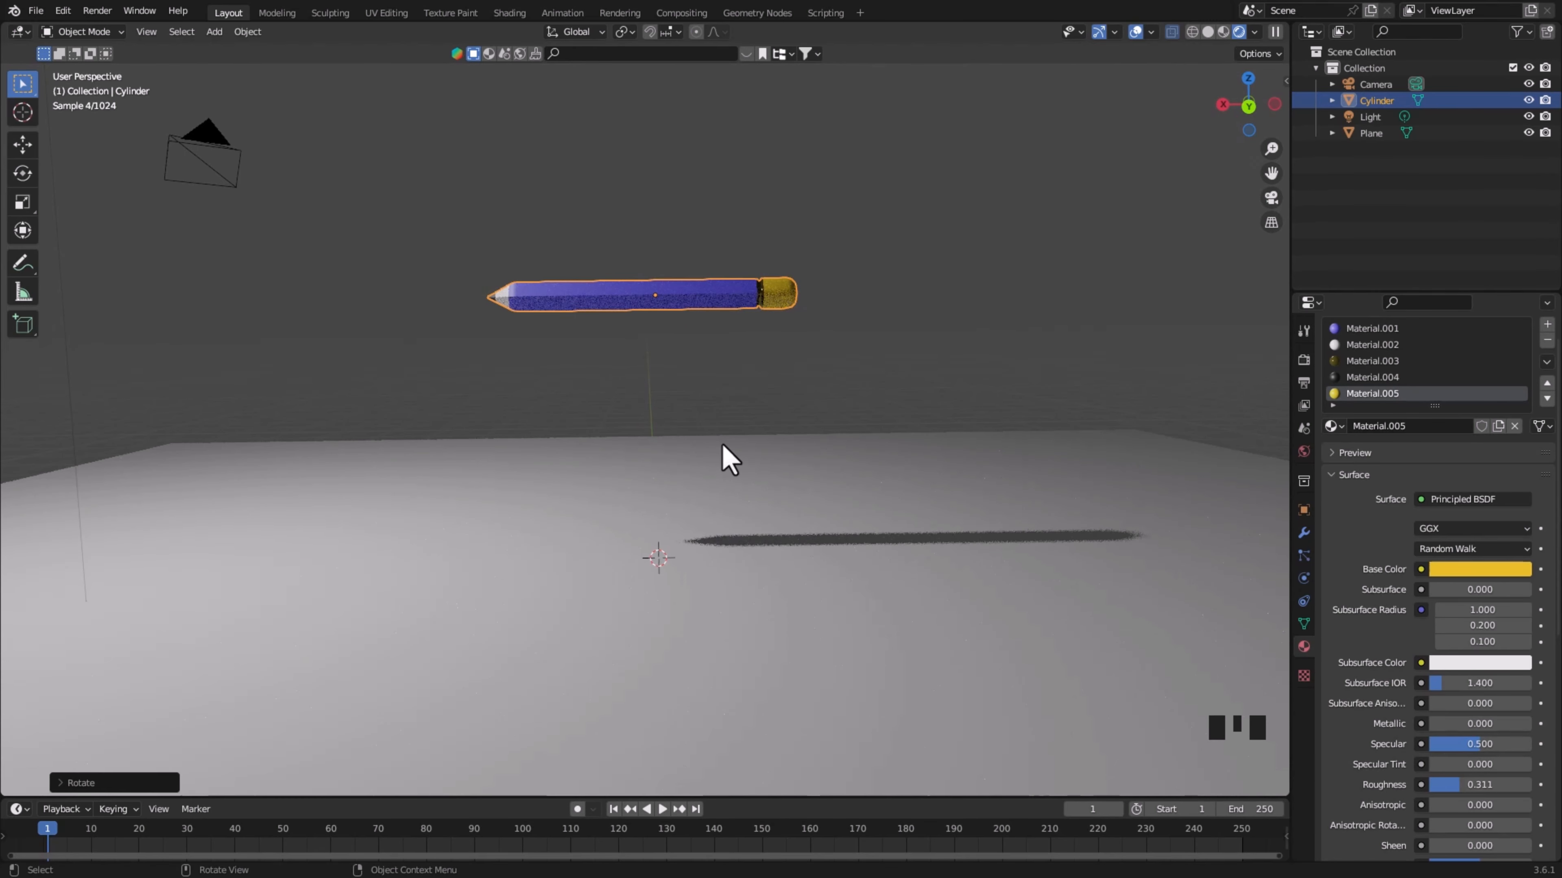
# - Lower the pencil about 1.97 m along Z onto the ground plane and turn it slightly about the Z axis
pyautogui.press('g')
pyautogui.press('z')
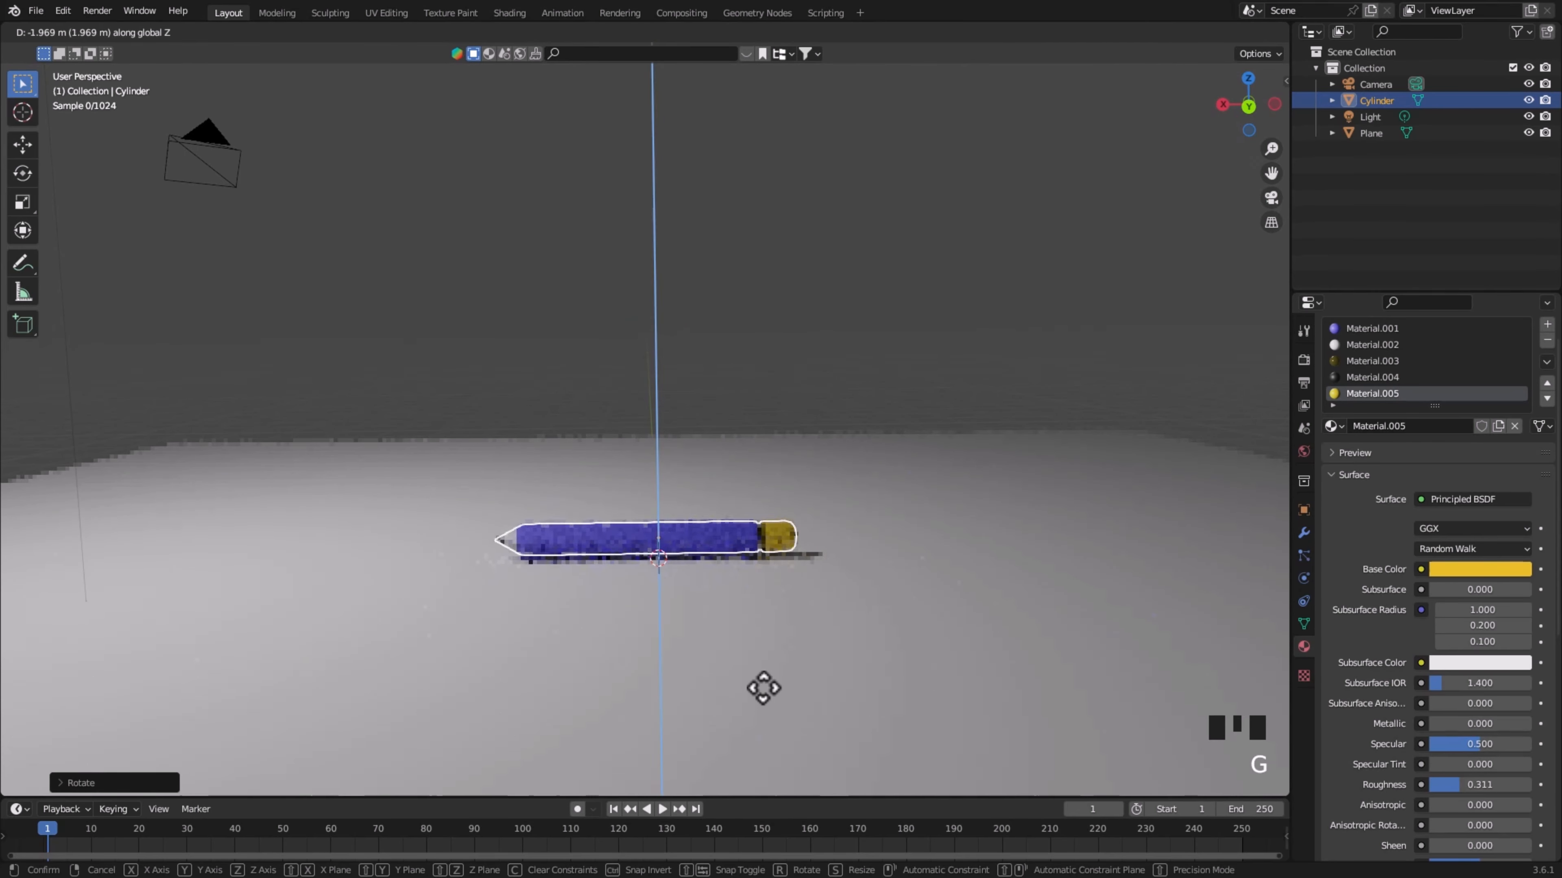
pyautogui.click(763, 687)
pyautogui.press('r')
pyautogui.press('z')
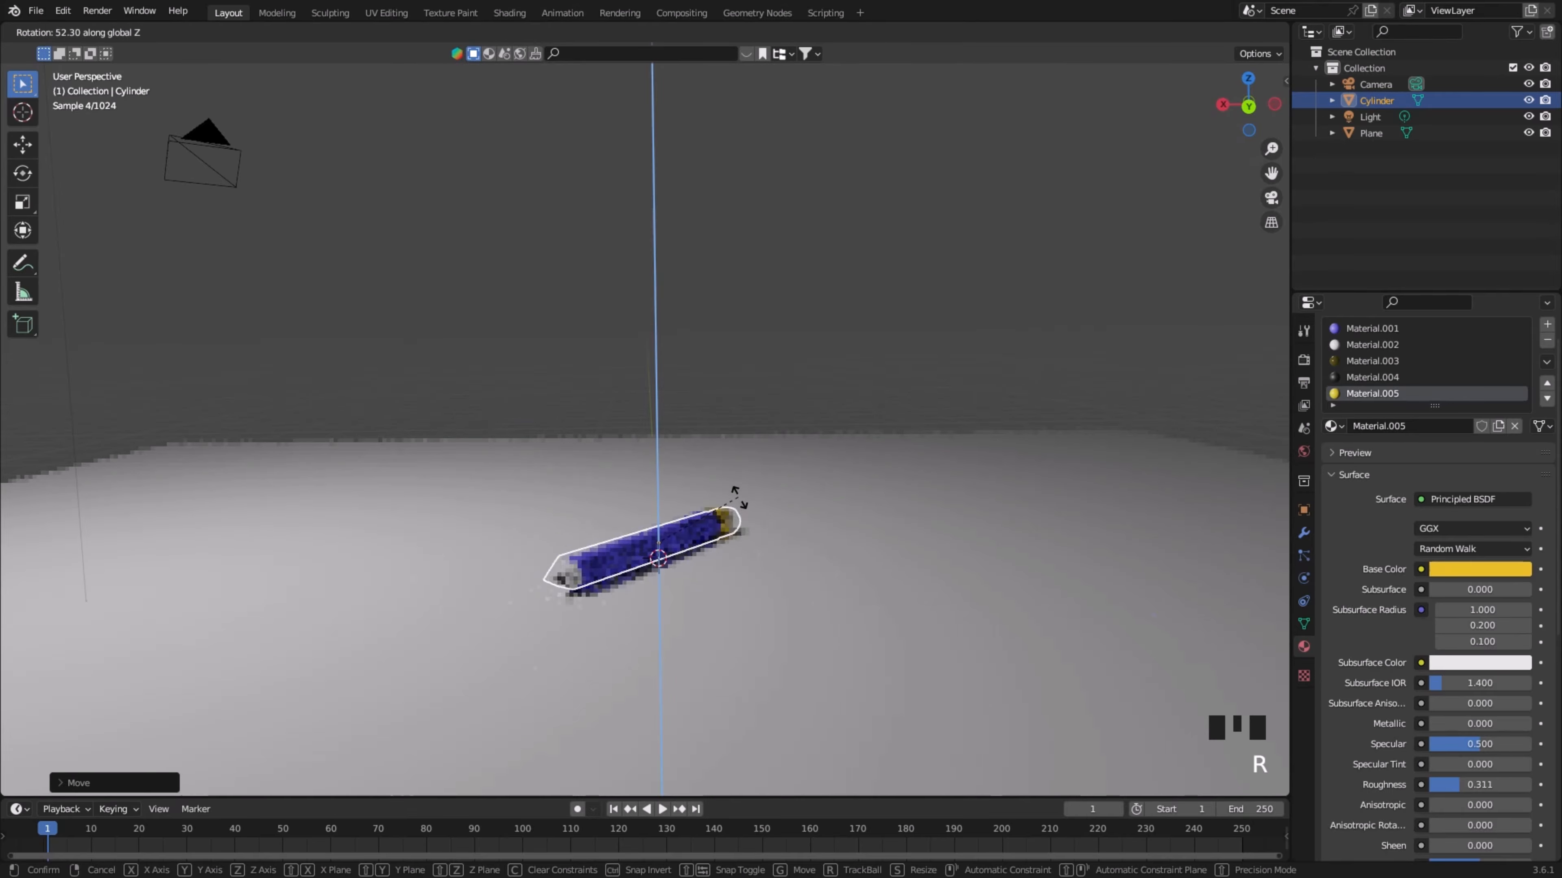
pyautogui.click(801, 583)
pyautogui.click(896, 654)
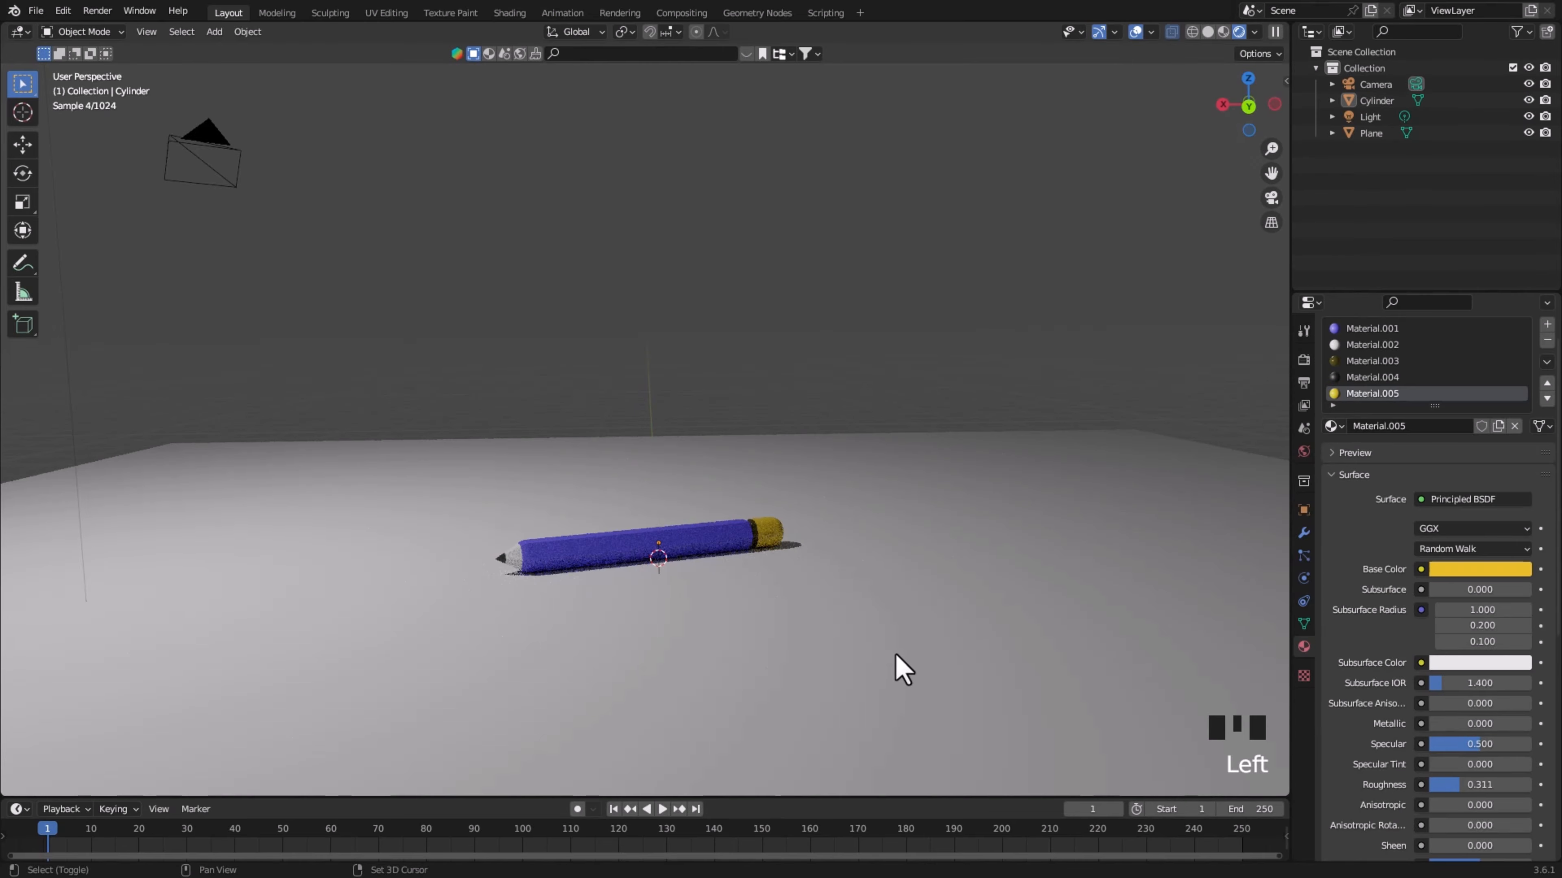
# - Add a cylinder mesh as the base for a cup beside the pencil
pyautogui.click(214, 32)
pyautogui.moveTo(226, 49)
pyautogui.click(369, 138)
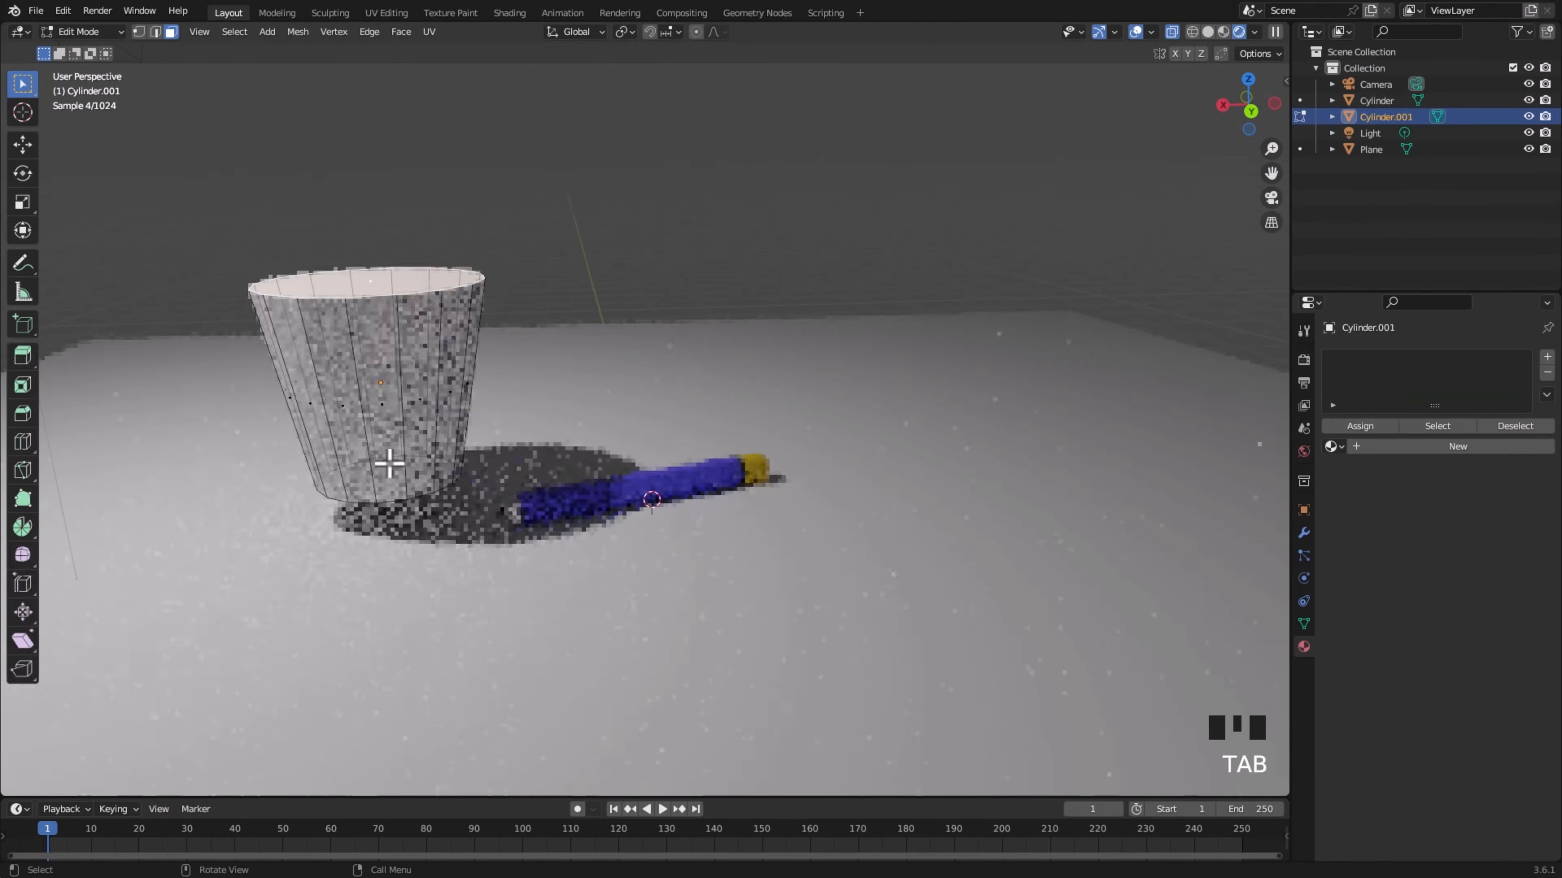
# - Duplicate the lying pencil upward along Z and rotate the copy to stand in the cup
pyautogui.hotkey('shift', 'd')
pyautogui.press('z')
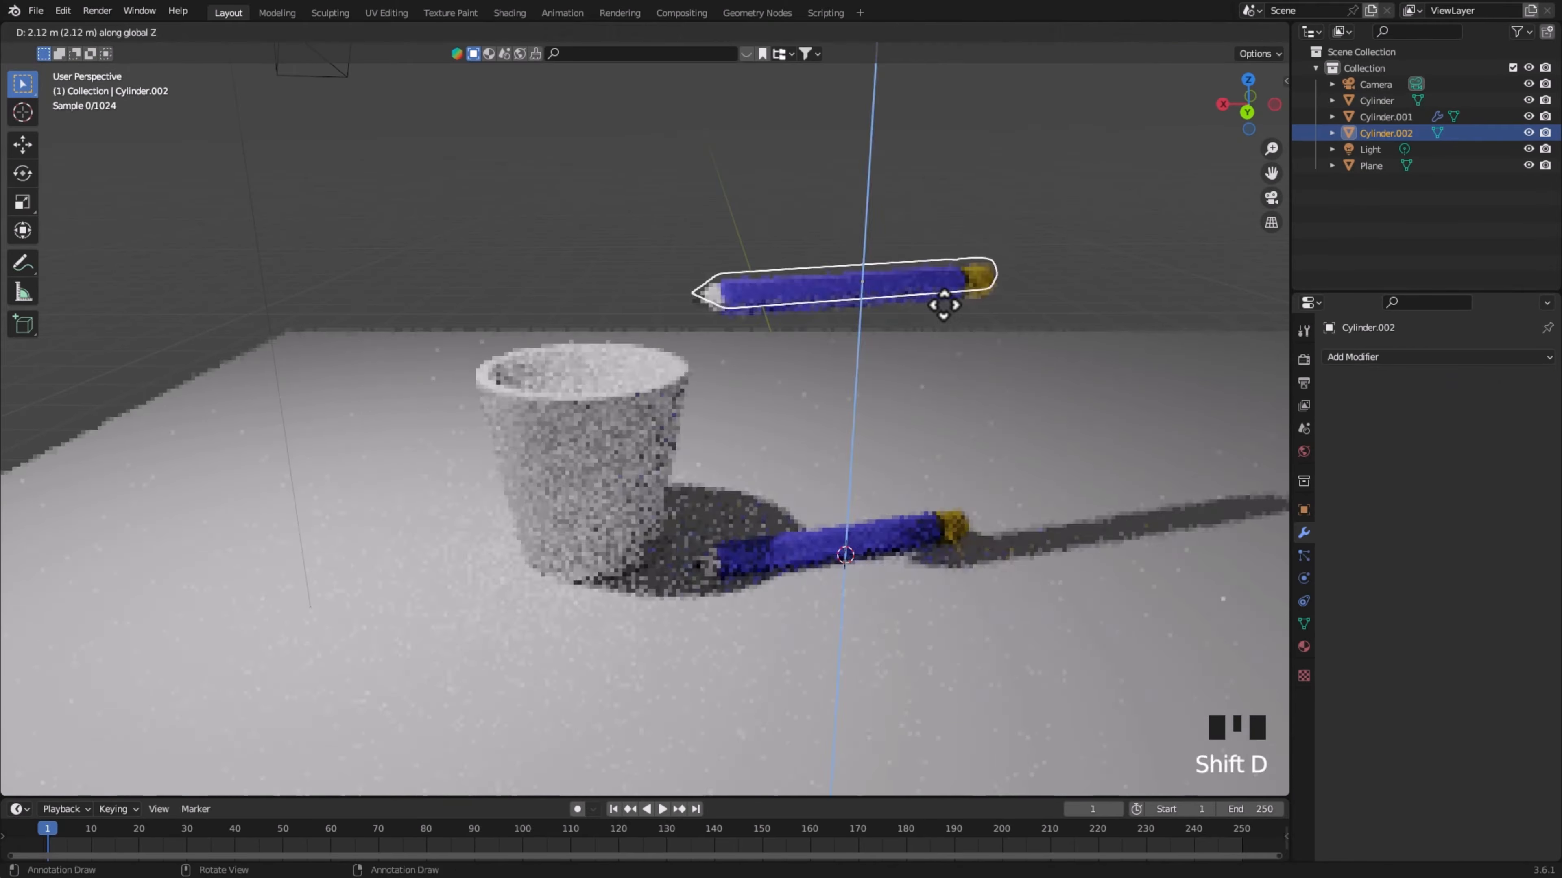
pyautogui.press('r')
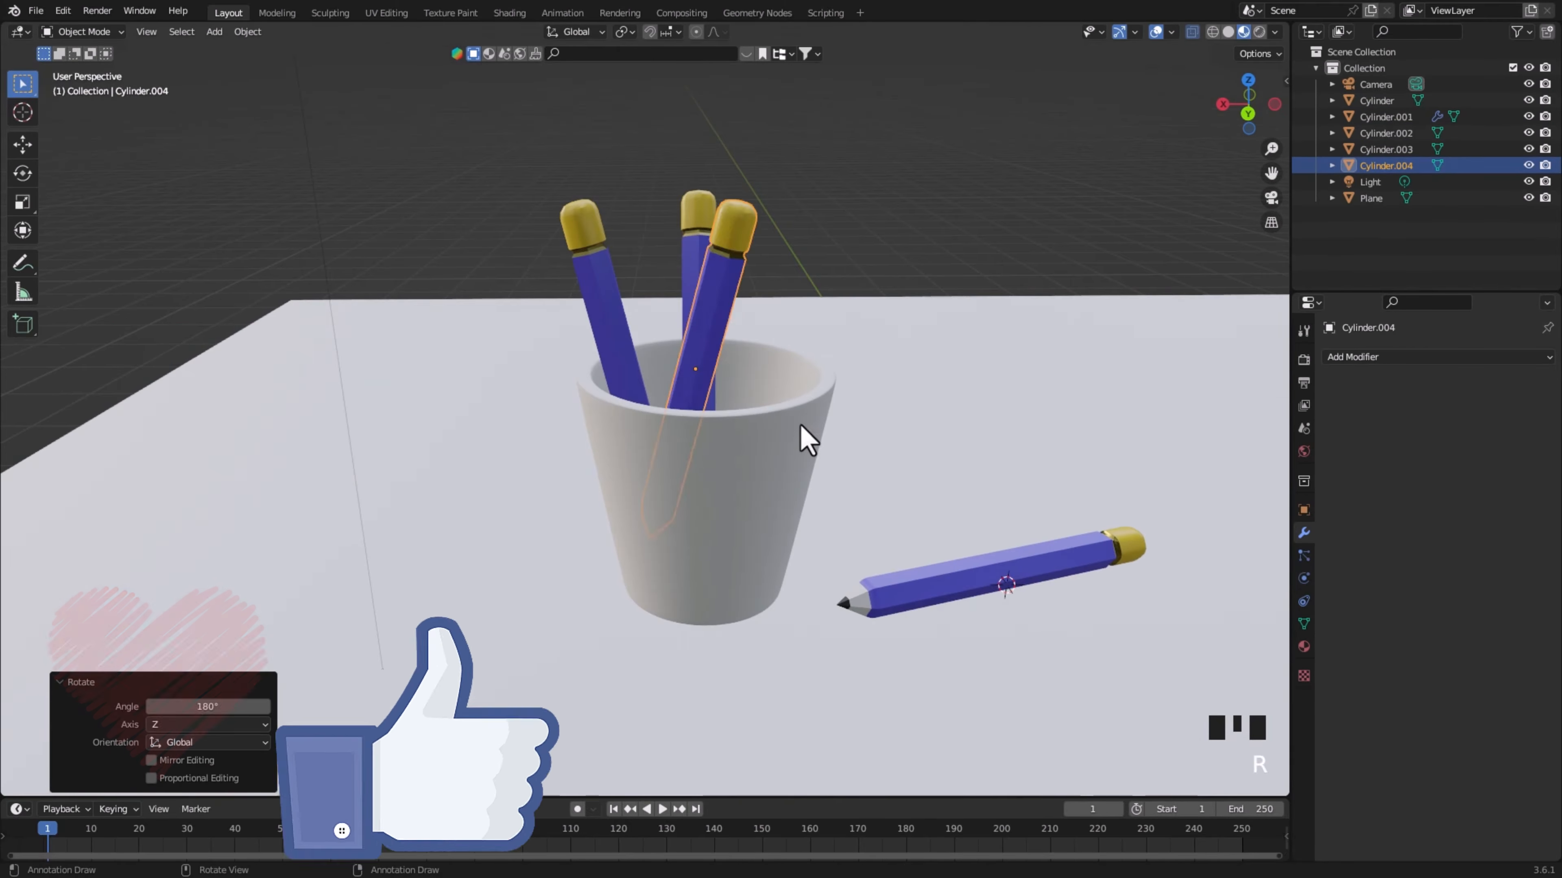
# - Add a new material slot to the middle pencil in the cup for recoloring its body
pyautogui.click(1547, 358)
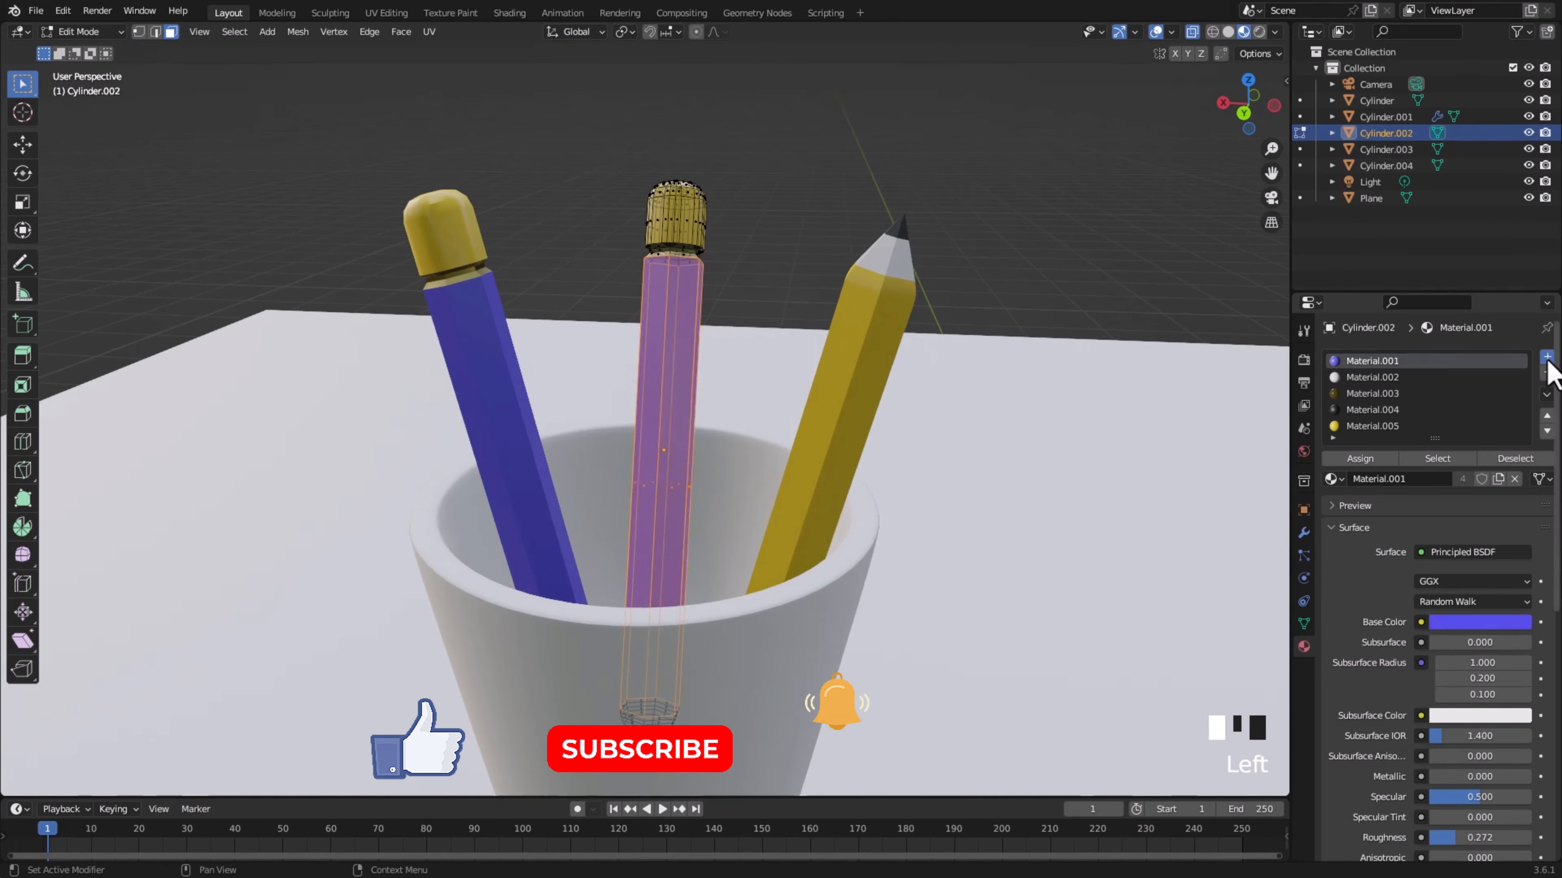